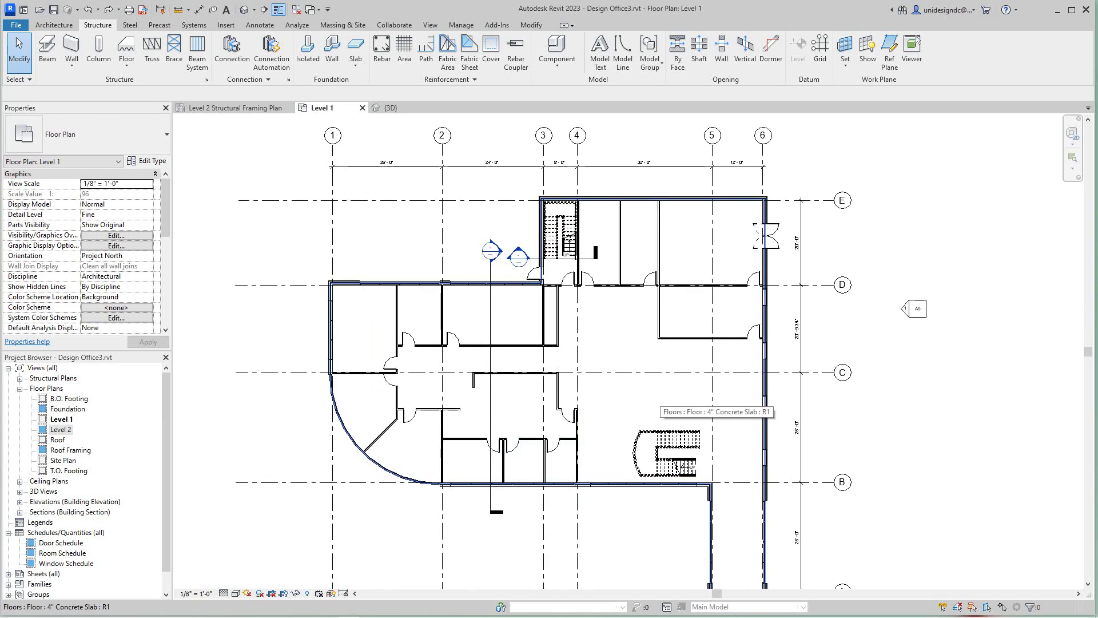
- Examine the overall wall, stair and room layout of the Level 1 floor plan against its gridlines
scroll(618, 469, "up", 3)
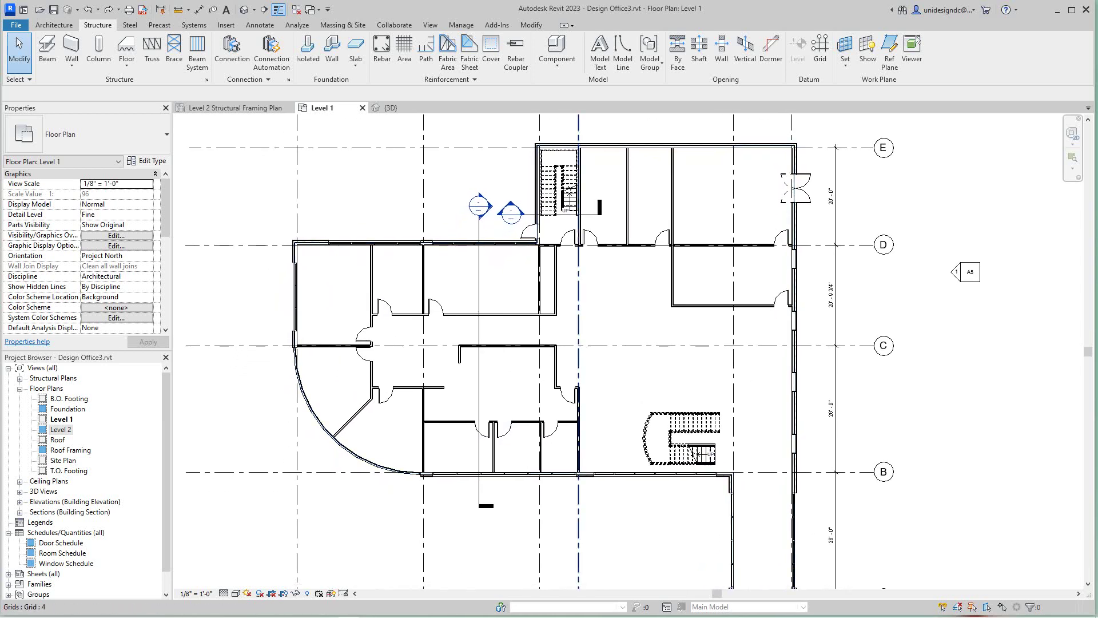
scroll(583, 502, "up", 2)
scroll(655, 507, "down", 1)
middle_click_drag(655, 507, 648, 536)
middle_click_drag(623, 371, 621, 375)
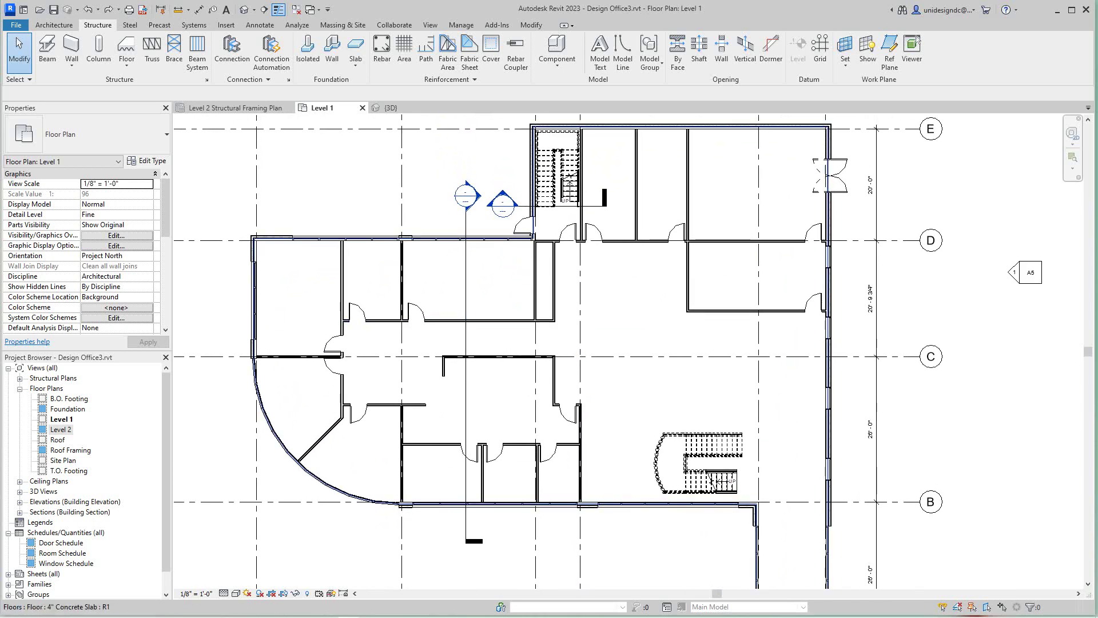
scroll(498, 366, "down", 2)
middle_click_drag(497, 366, 485, 400)
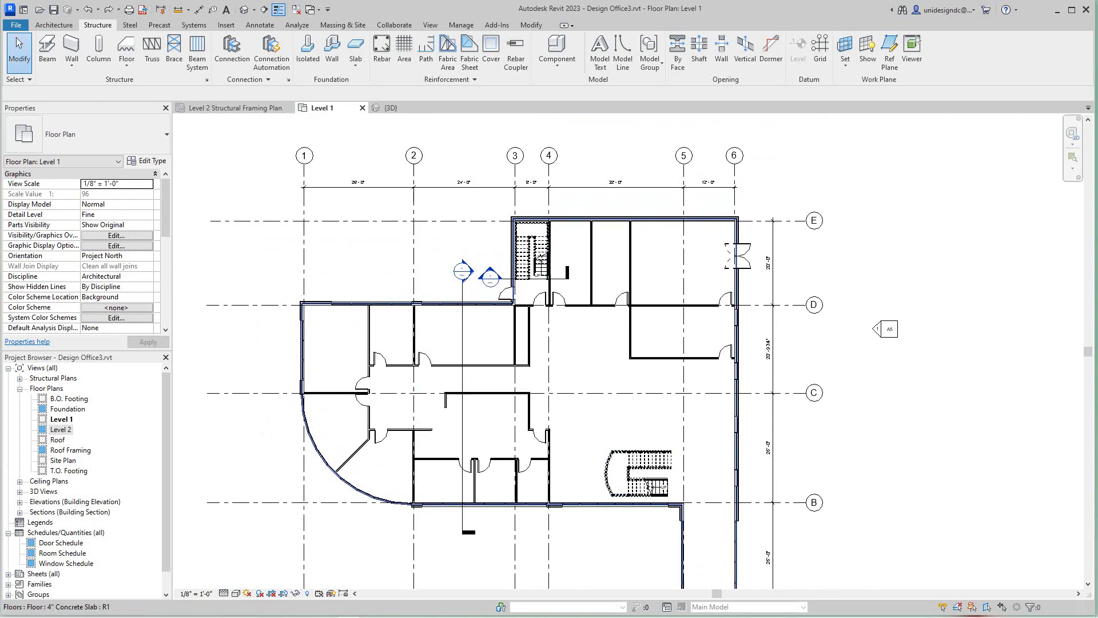
scroll(516, 342, "down", 2)
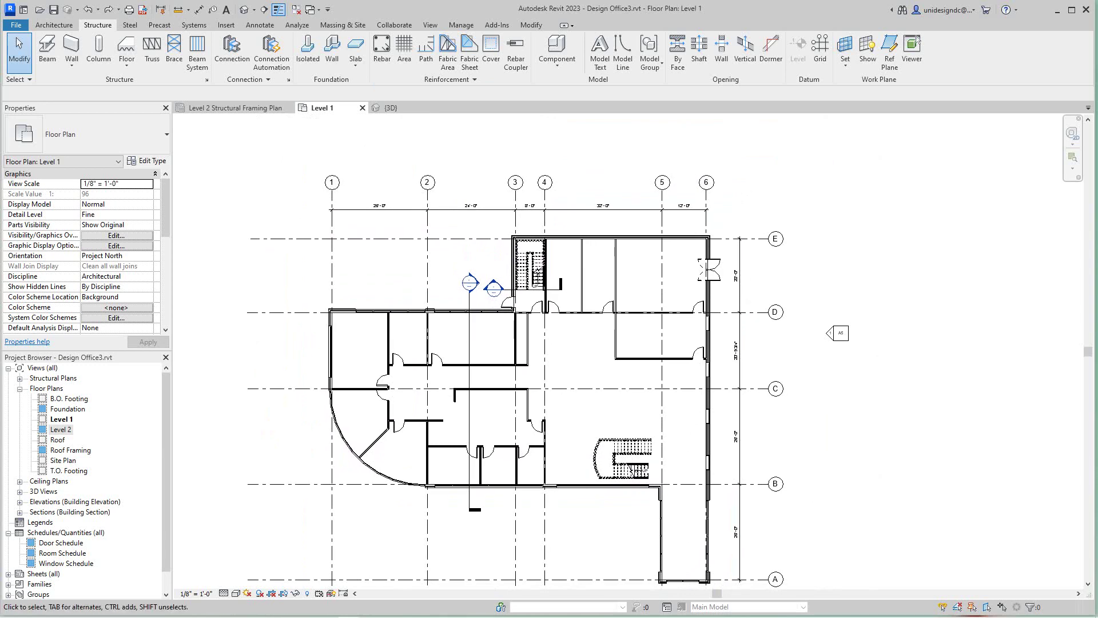
scroll(441, 207, "up", 2)
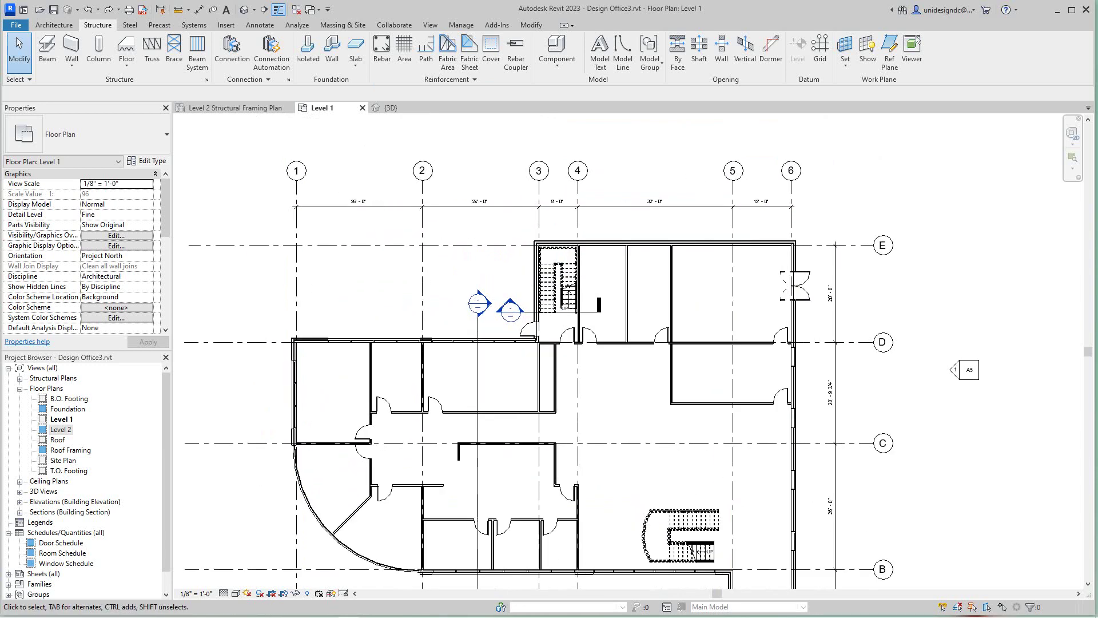
scroll(291, 350, "up", 5)
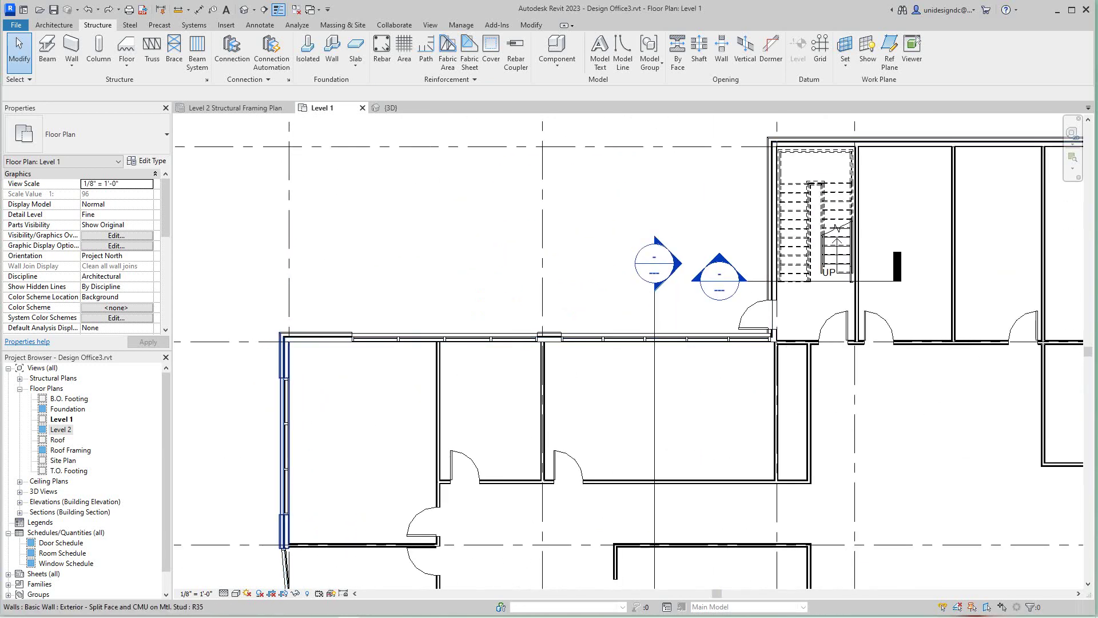
scroll(284, 361, "down", 5)
middle_click_drag(285, 361, 287, 414)
scroll(461, 421, "up", 5)
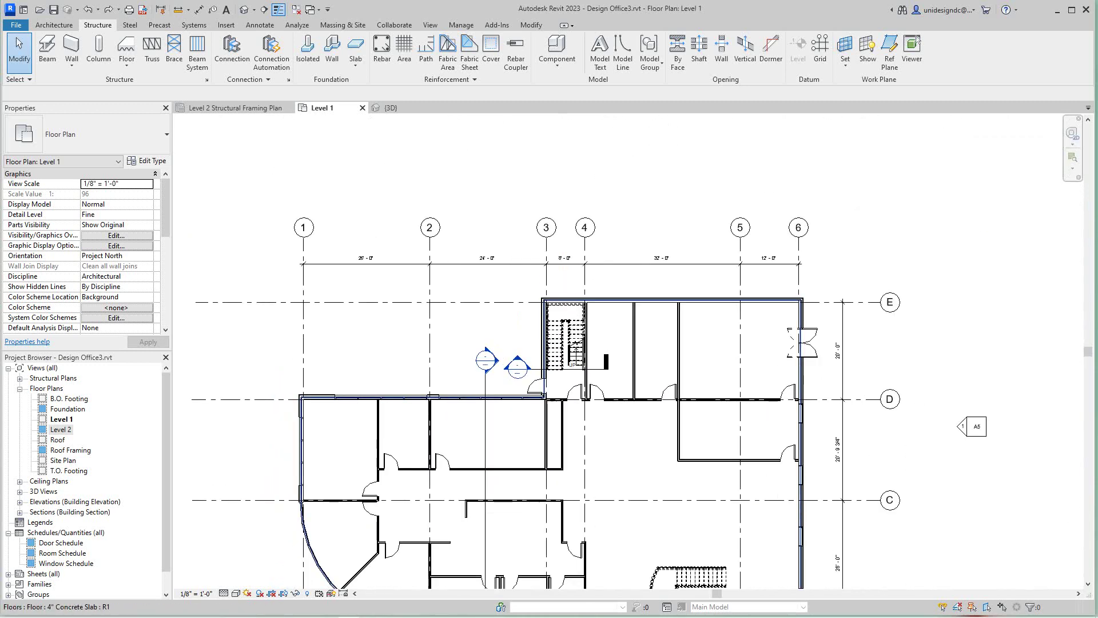
scroll(439, 389, "down", 5)
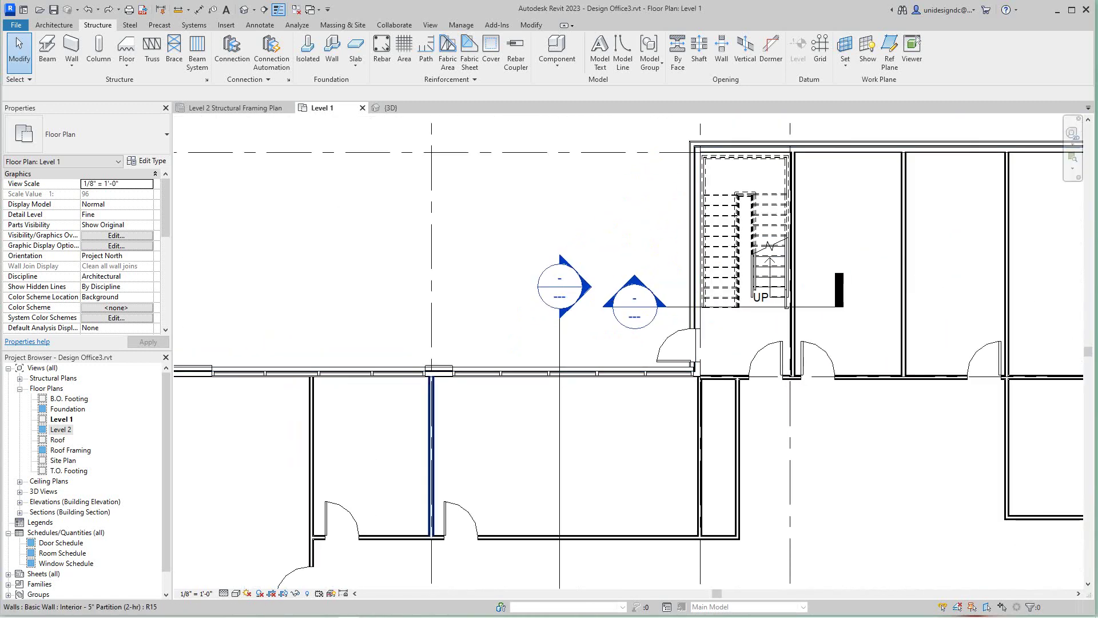
scroll(547, 342, "down", 1)
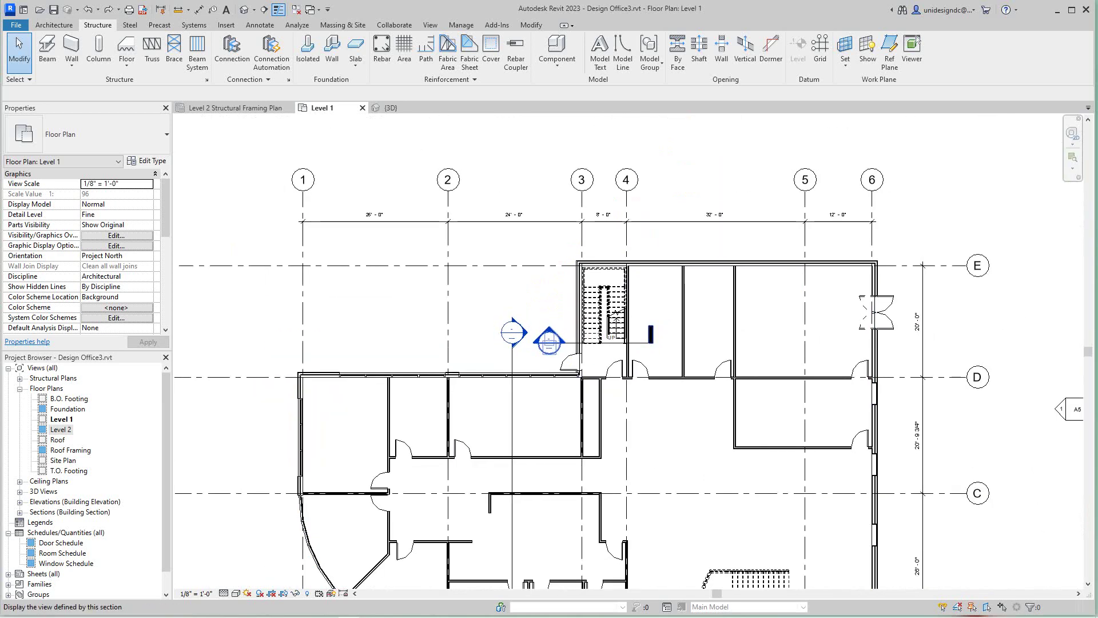
- Review the spacing between gridlines 1 to 6 along the upper side of the Level 1 floor plan
middle_click_drag(547, 342, 534, 313)
scroll(721, 229, "up", 2)
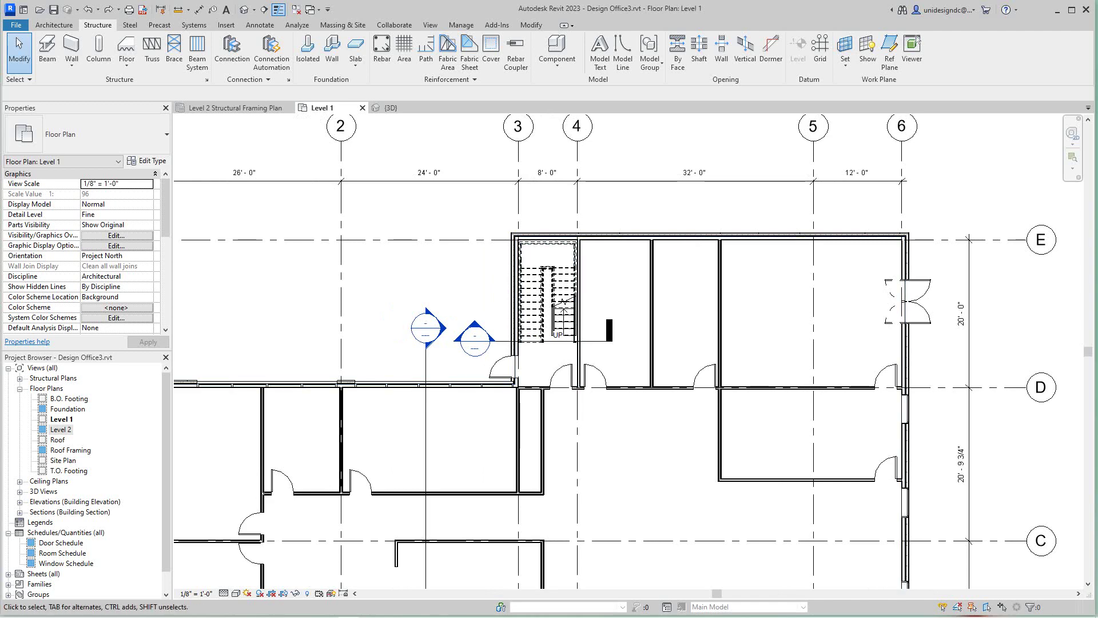
scroll(606, 323, "down", 1)
scroll(631, 354, "down", 1)
middle_click_drag(632, 354, 633, 323)
scroll(634, 266, "down", 1)
scroll(490, 229, "up", 2)
middle_click_drag(490, 229, 486, 206)
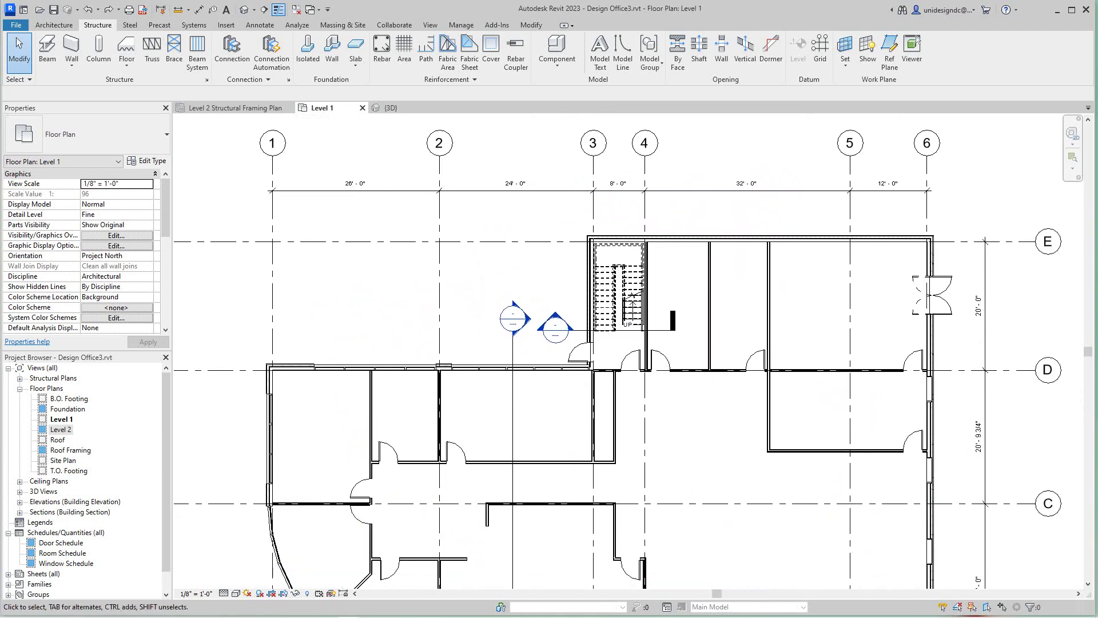
scroll(513, 137, "down", 3)
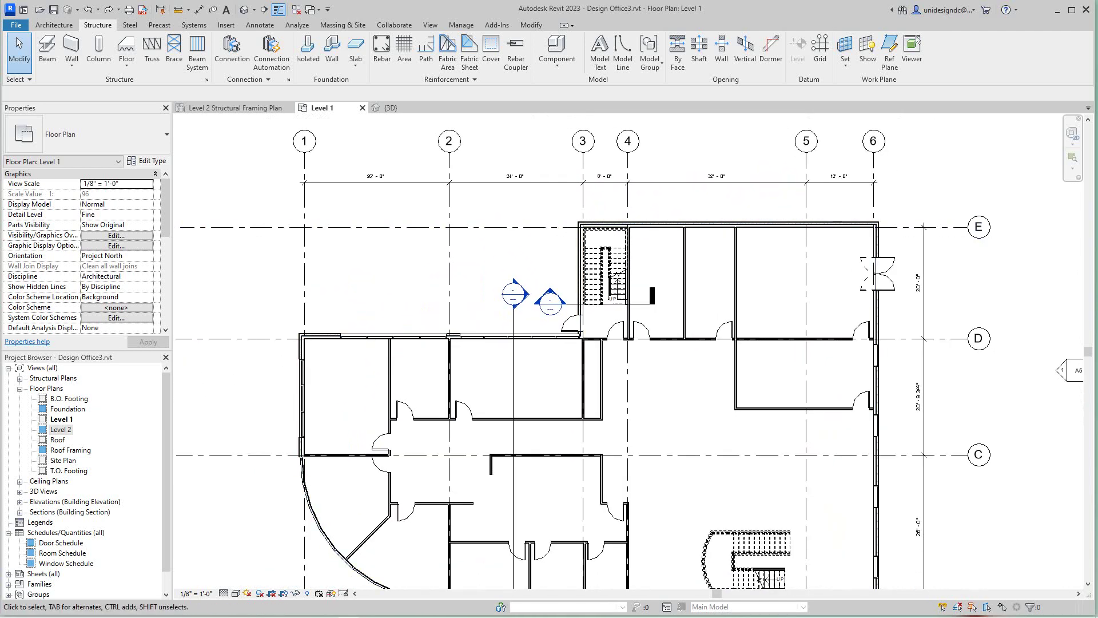
scroll(374, 220, "up", 2)
middle_click_drag(372, 222, 370, 261)
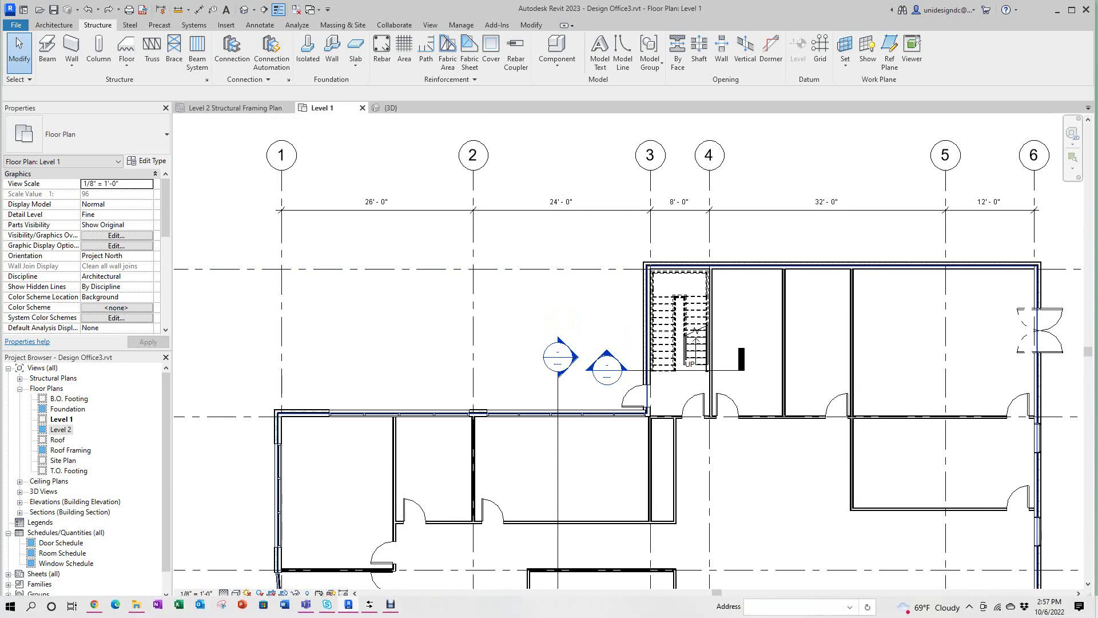
- Convert the grid spacings of 26 and 24 feet to millimetres in the Convert utility, and return to Revit
left_click(369, 606)
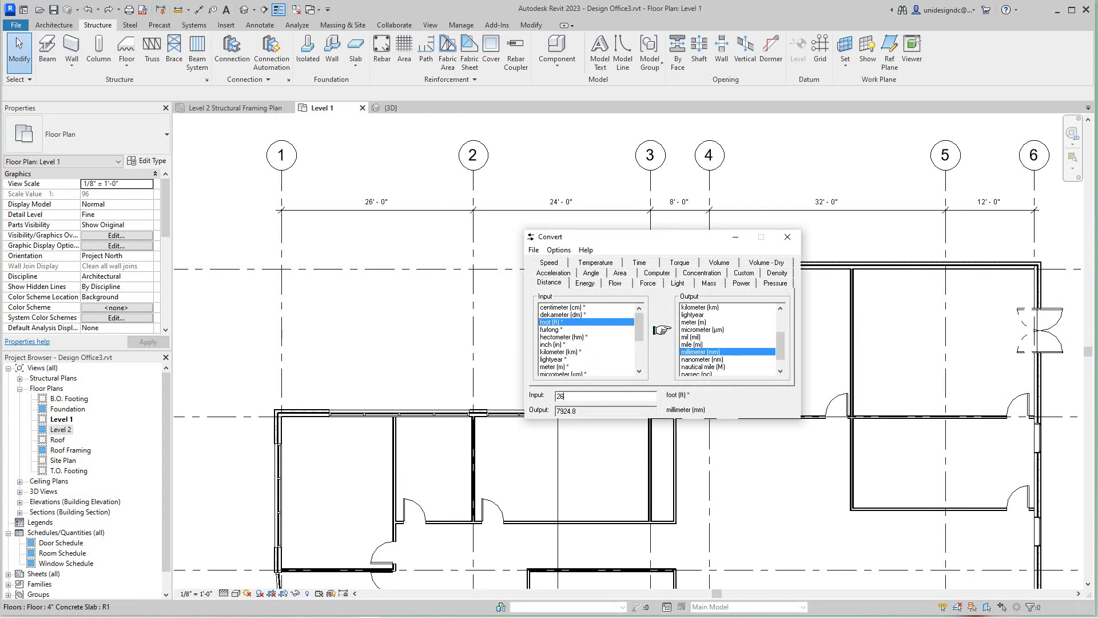
left_click_drag(629, 236, 502, 280)
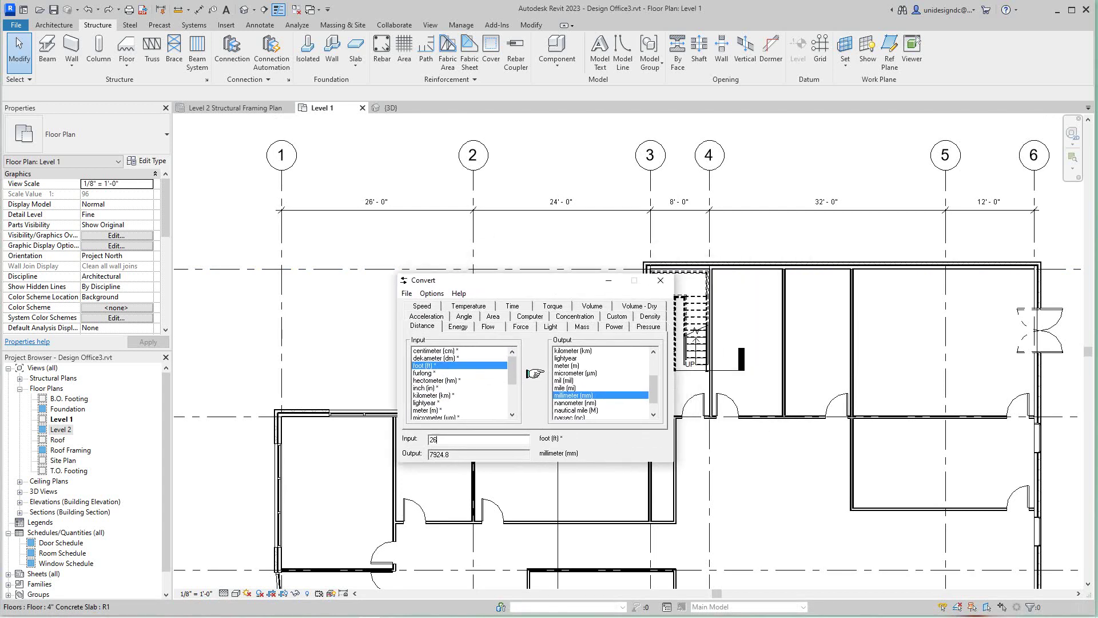
double_click(433, 439)
type("24")
key("alt+Tab")
- Open the Level 2 floor plan and bring its upper grid ends into view
scroll(568, 302, "down", 4)
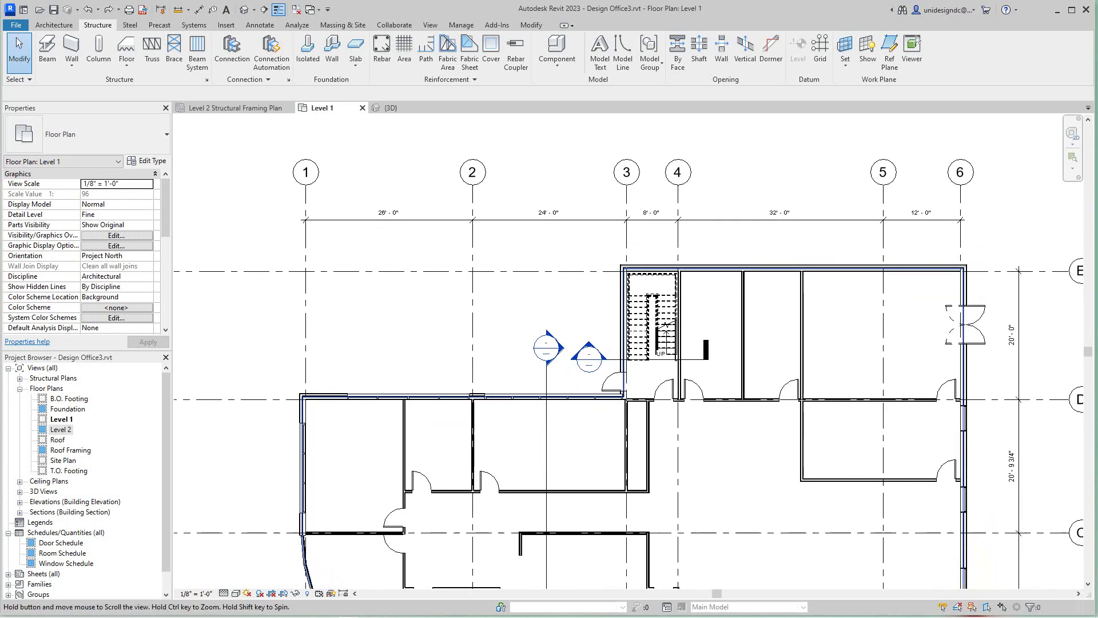
middle_click_drag(568, 302, 542, 250)
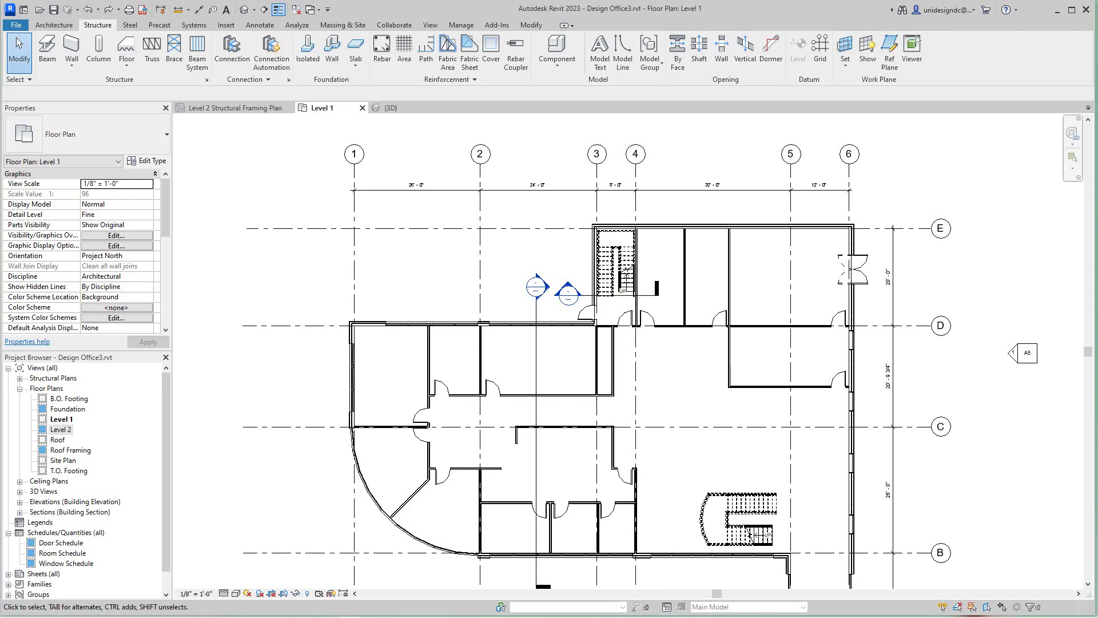
double_click(61, 430)
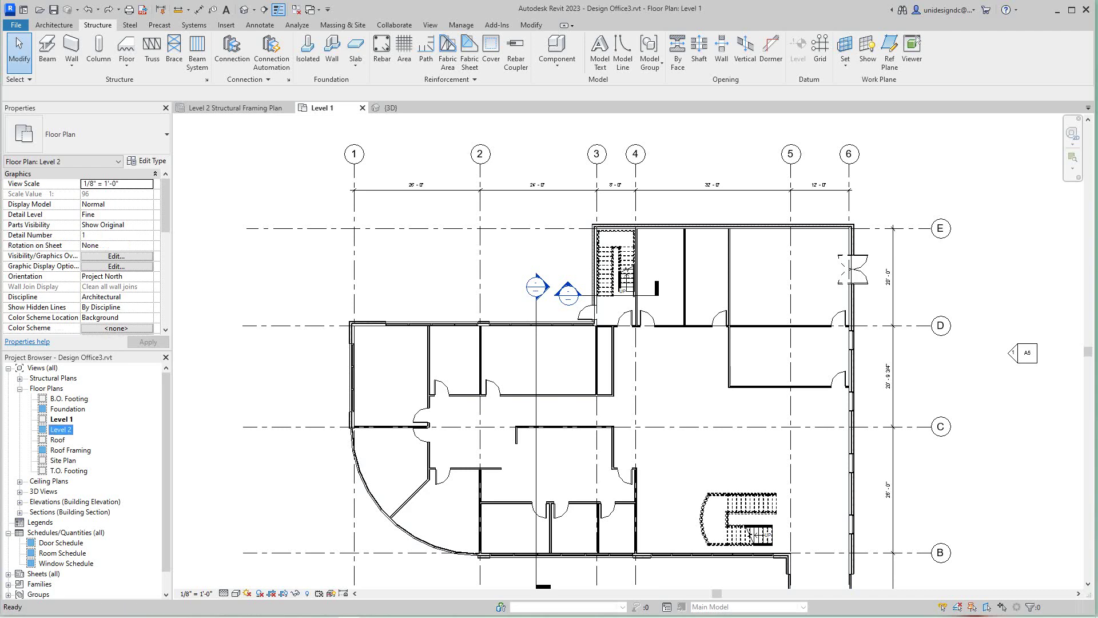
middle_click_drag(700, 490, 647, 437)
scroll(662, 421, "up", 1)
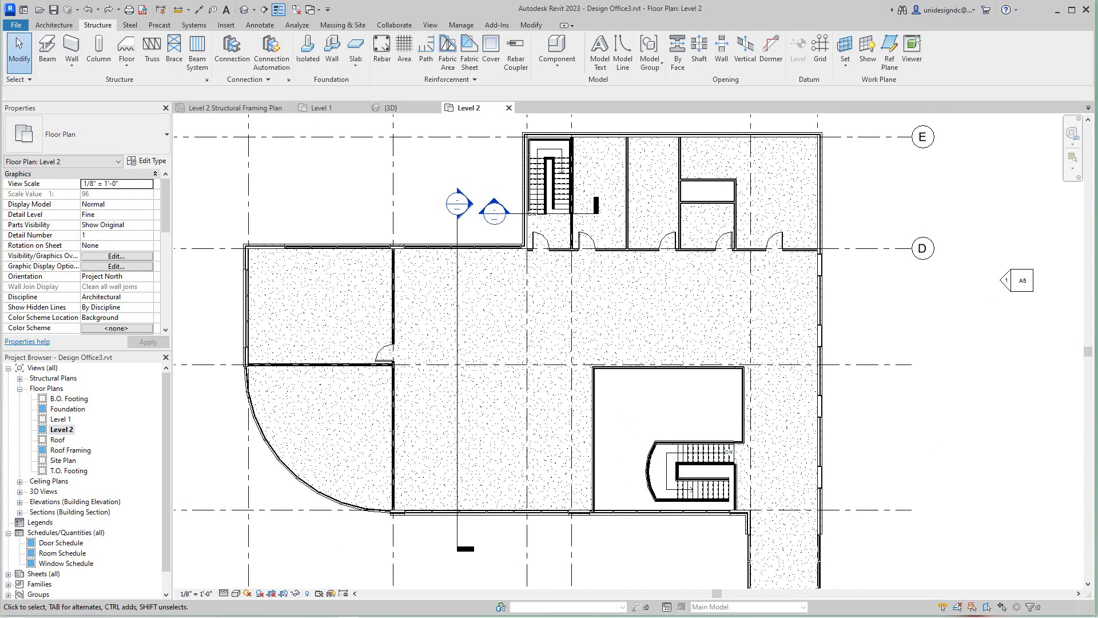
scroll(787, 391, "down", 2)
middle_click_drag(787, 391, 760, 479)
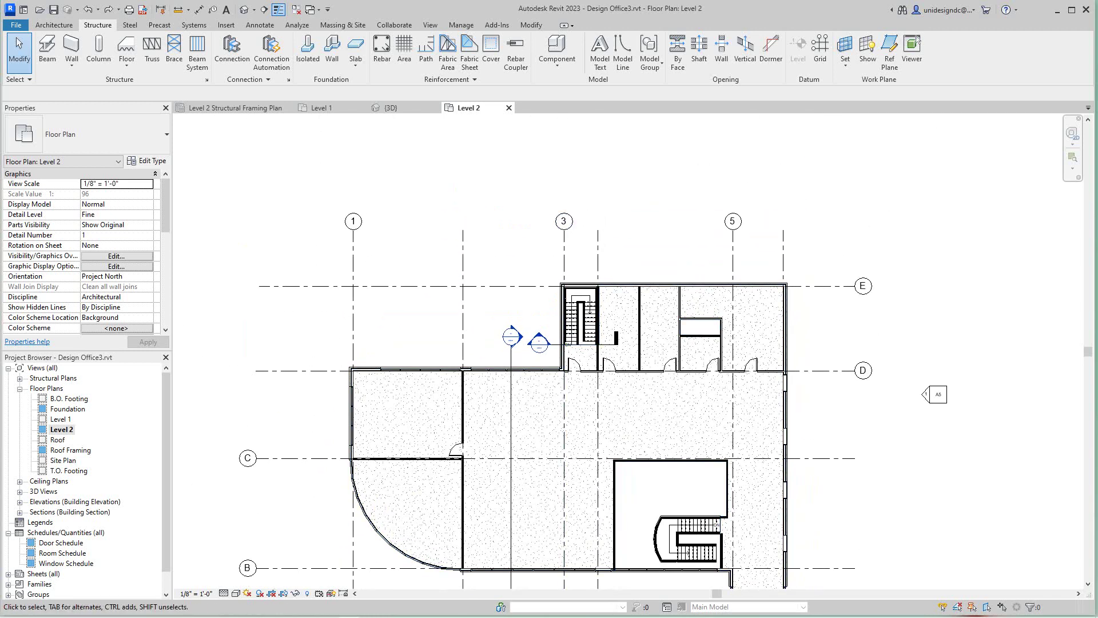
- Show the bubbles at the upper ends of gridlines 2 and 4 in the Level 2 plan
left_click(463, 251)
left_click(462, 195)
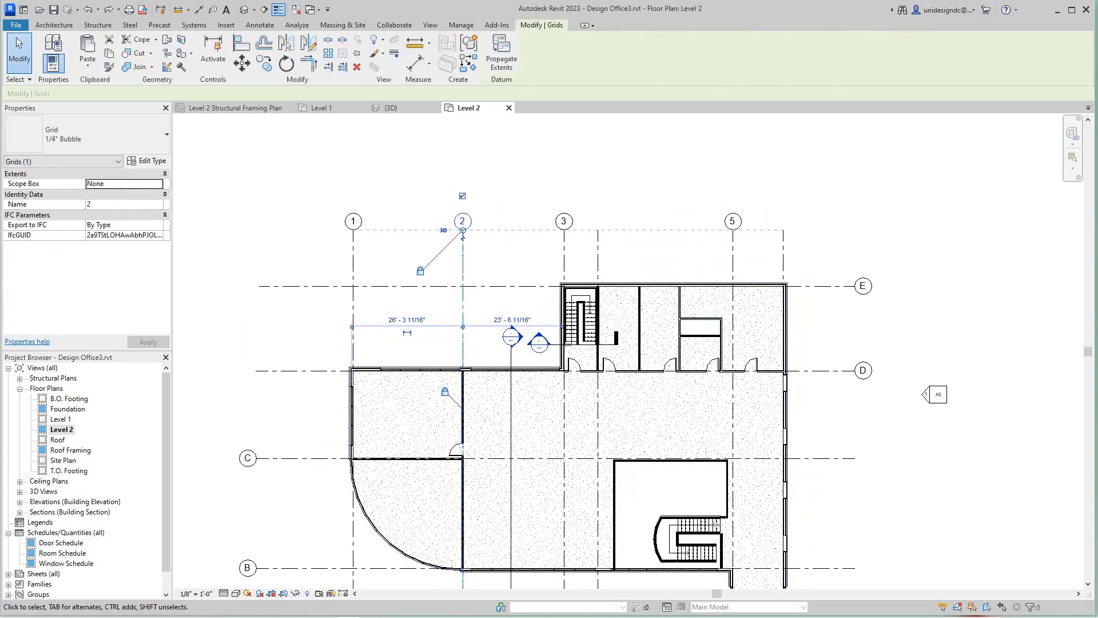
key("Escape")
left_click(598, 251)
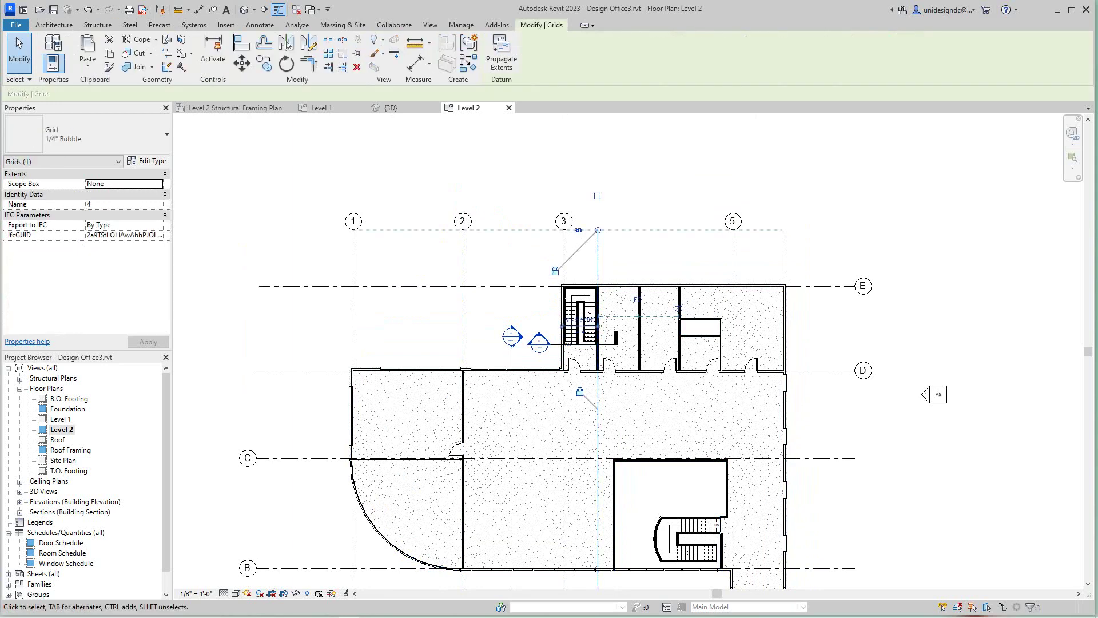
key("Escape")
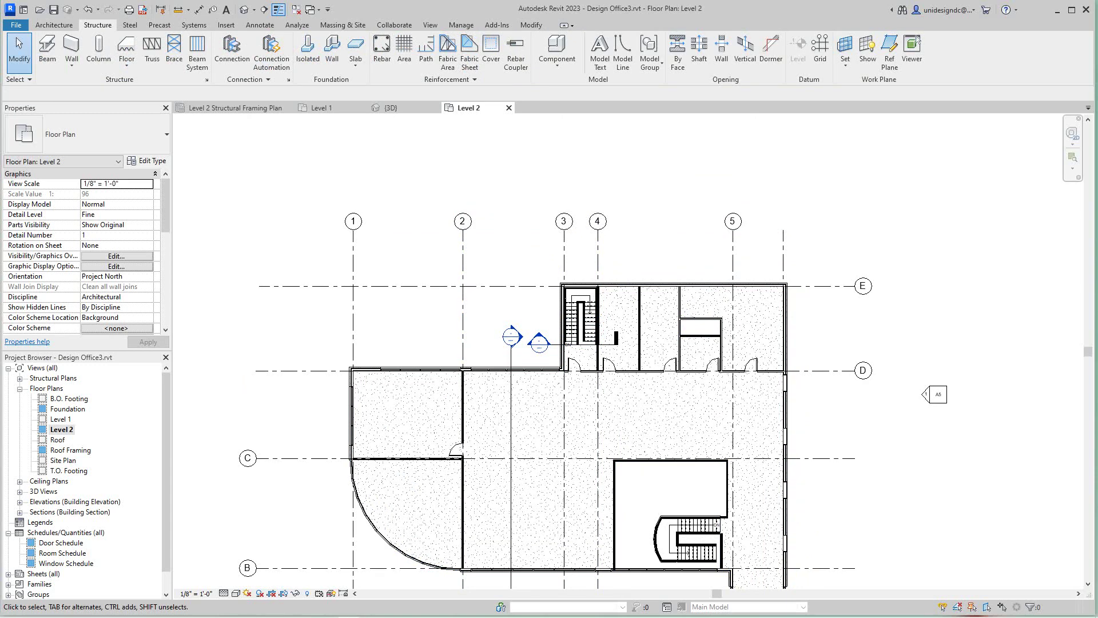
- Switch to the Level 2 Structural Framing Plan around gridlines B and C
scroll(601, 256, "down", 2)
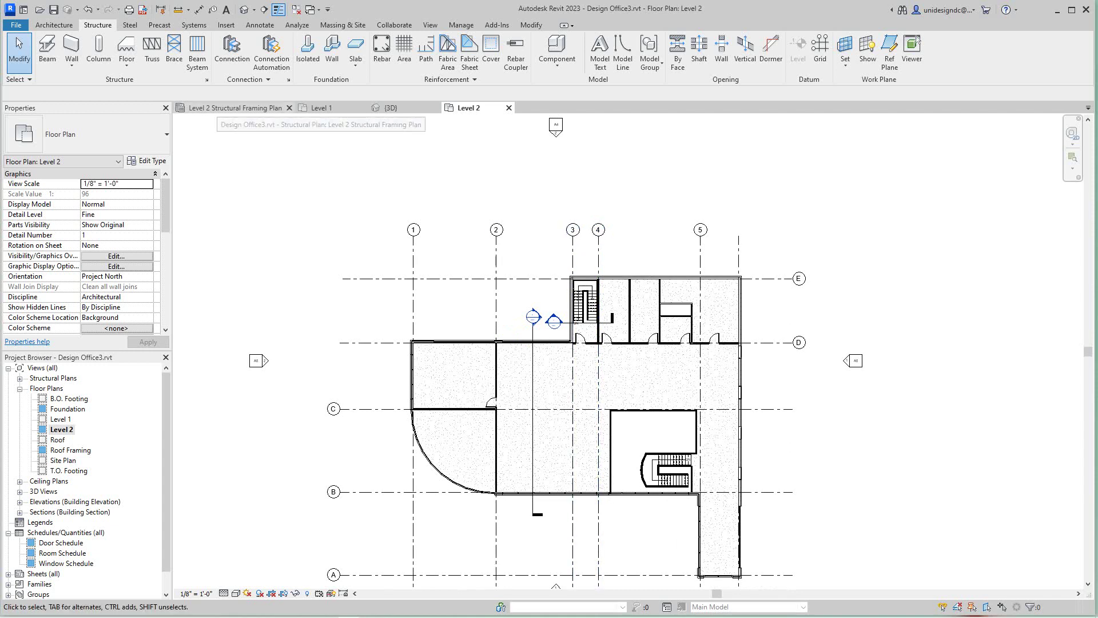
left_click(235, 108)
scroll(322, 448, "up", 3)
scroll(249, 383, "down", 2)
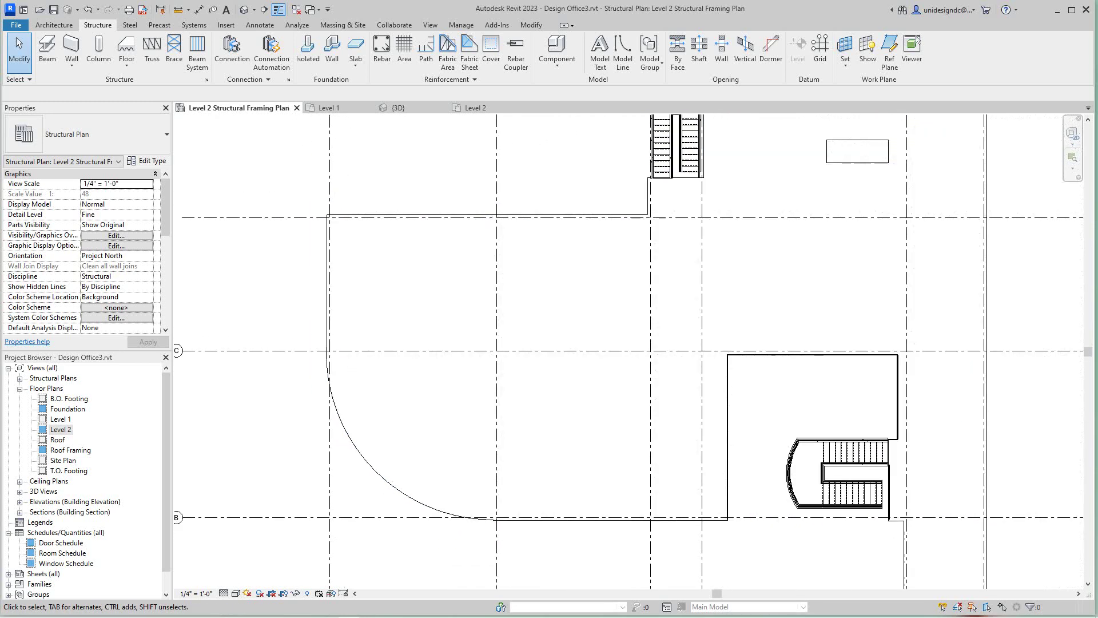
middle_click_drag(271, 393, 304, 416)
scroll(307, 417, "up", 1)
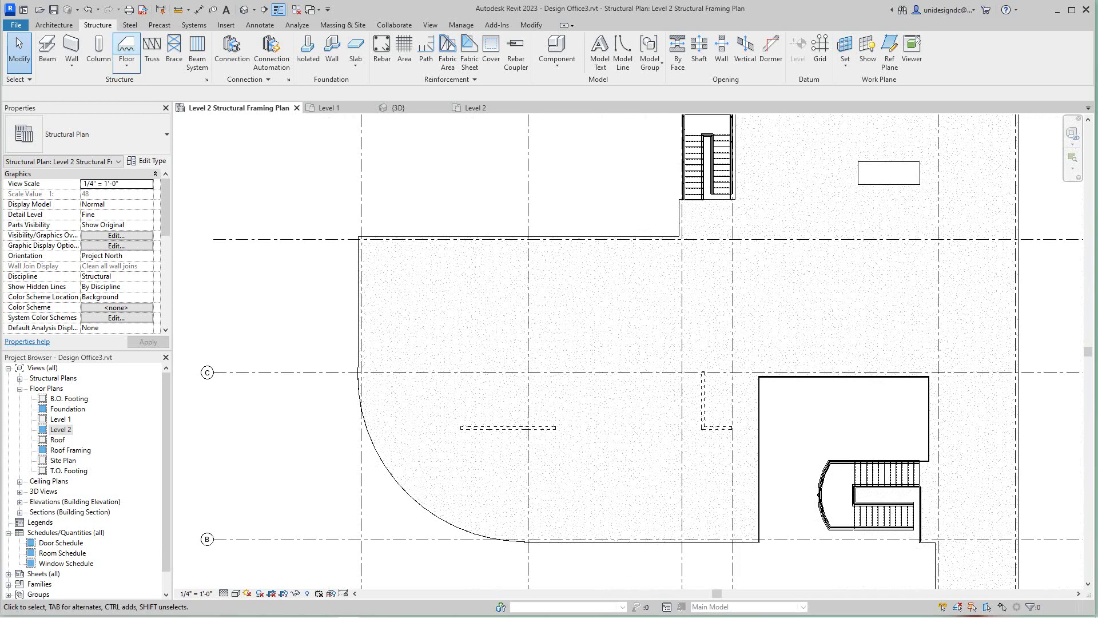
- Place a vertical HSS6X6X3/8 structural column, with its depth down to Level 1, at the intersection of grids 2 and C
left_click(98, 48)
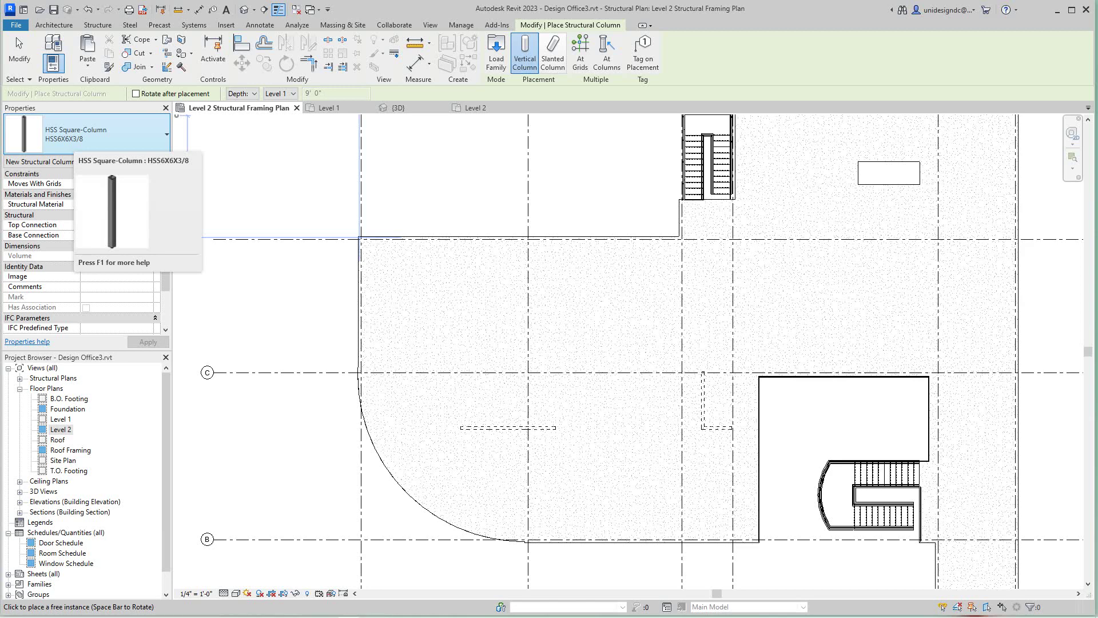
scroll(478, 440, "down", 3)
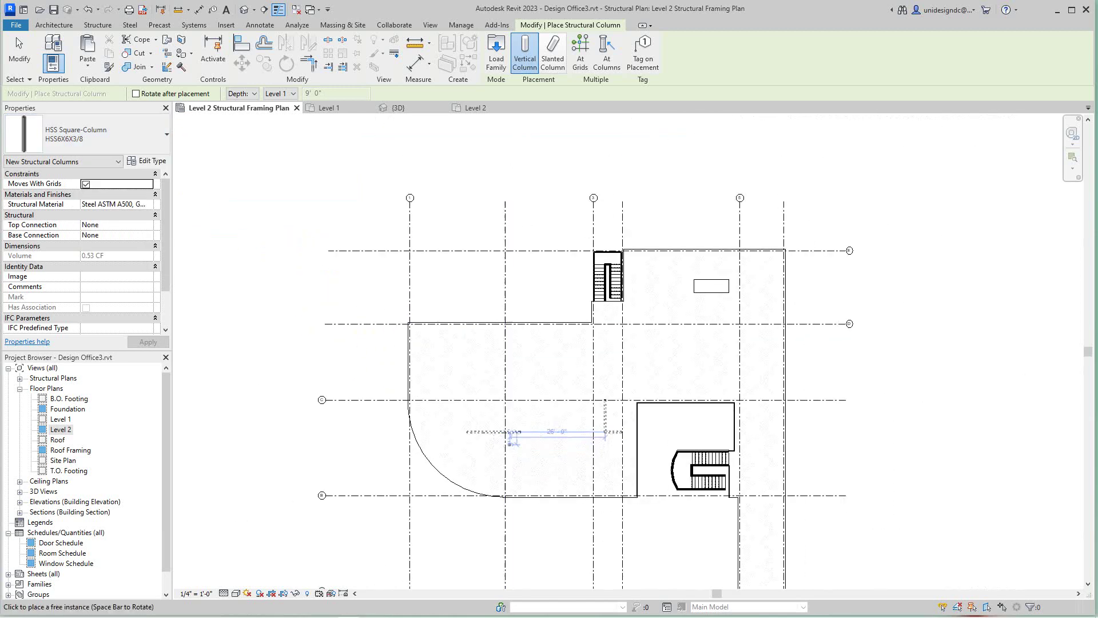
scroll(505, 423, "up", 3)
scroll(506, 411, "up", 2)
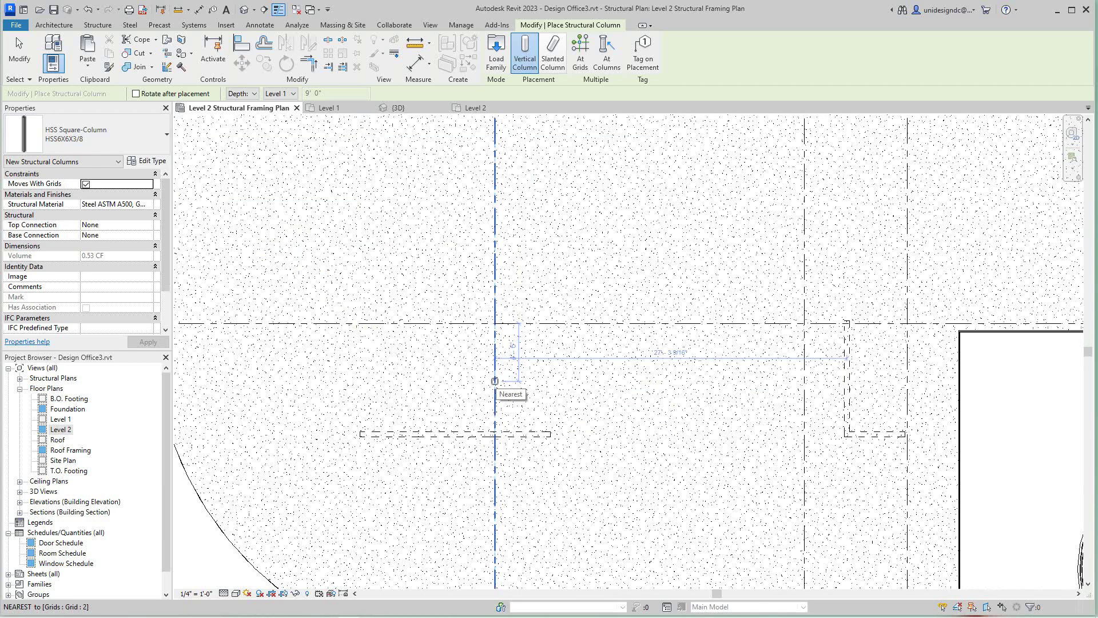
scroll(492, 347, "up", 2)
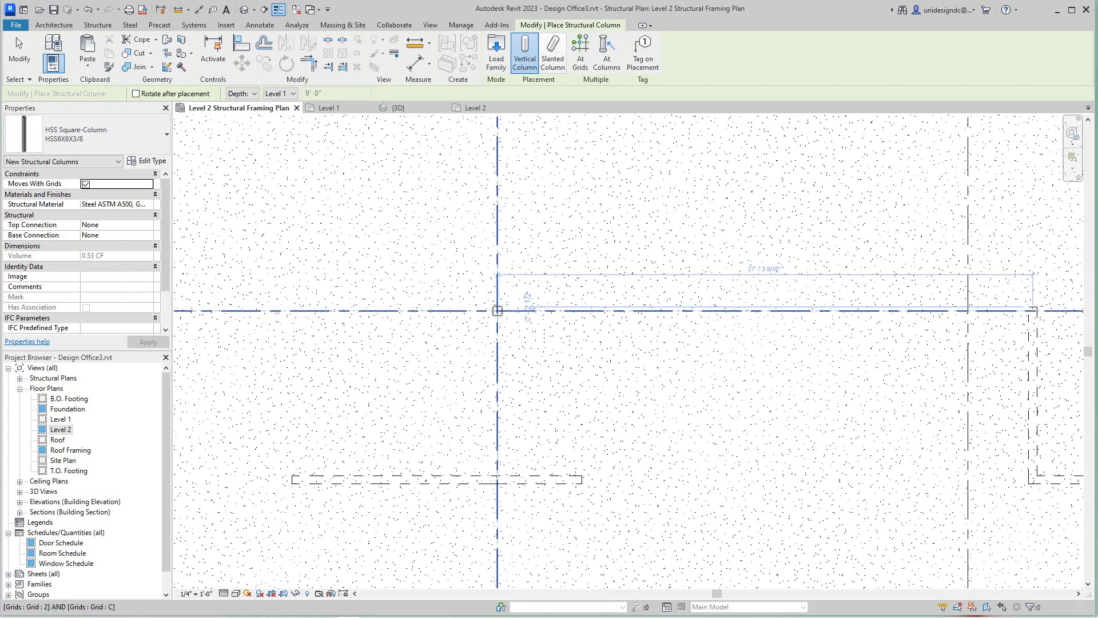
left_click(497, 311)
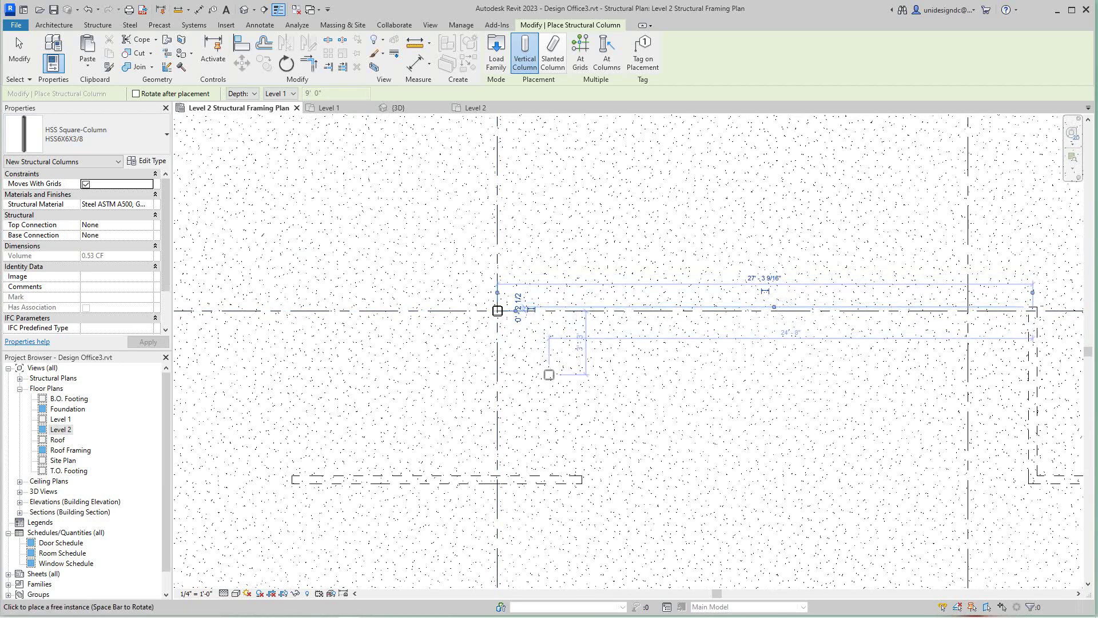
right_click(552, 375)
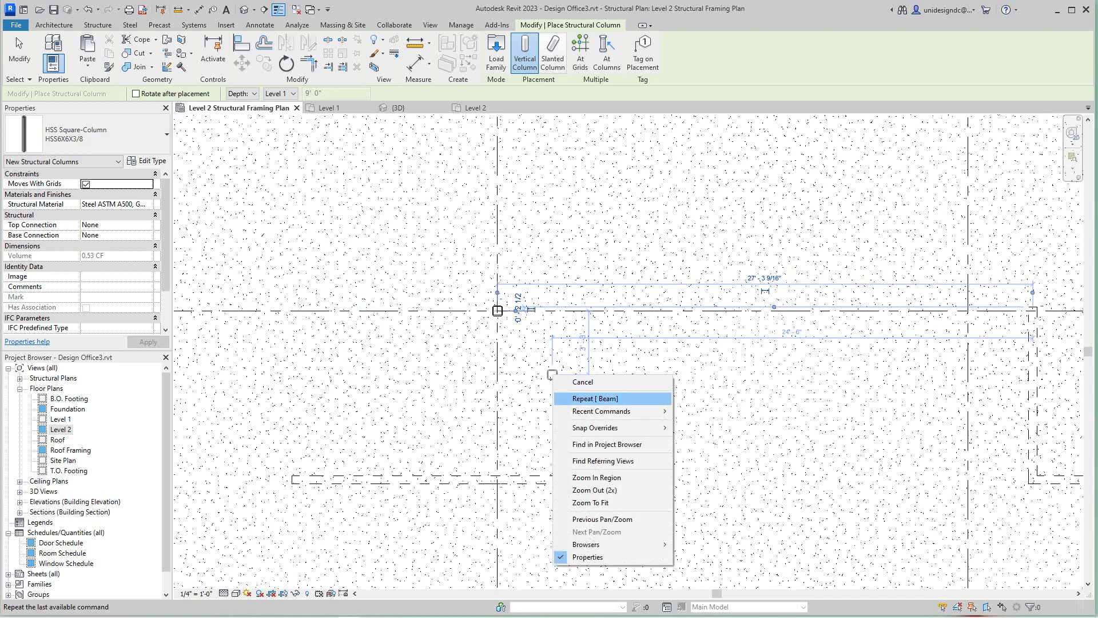
left_click(585, 381)
scroll(584, 385, "down", 1)
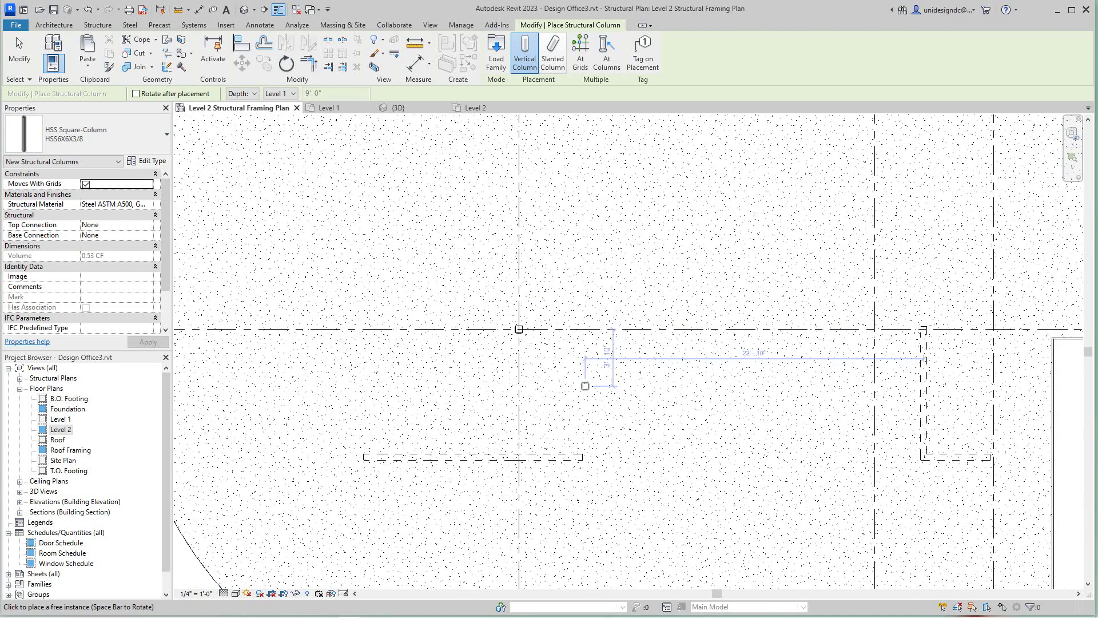
key("Escape")
- Select the new column at grids C and 2 to inspect its level constraints and properties
scroll(538, 389, "up", 5)
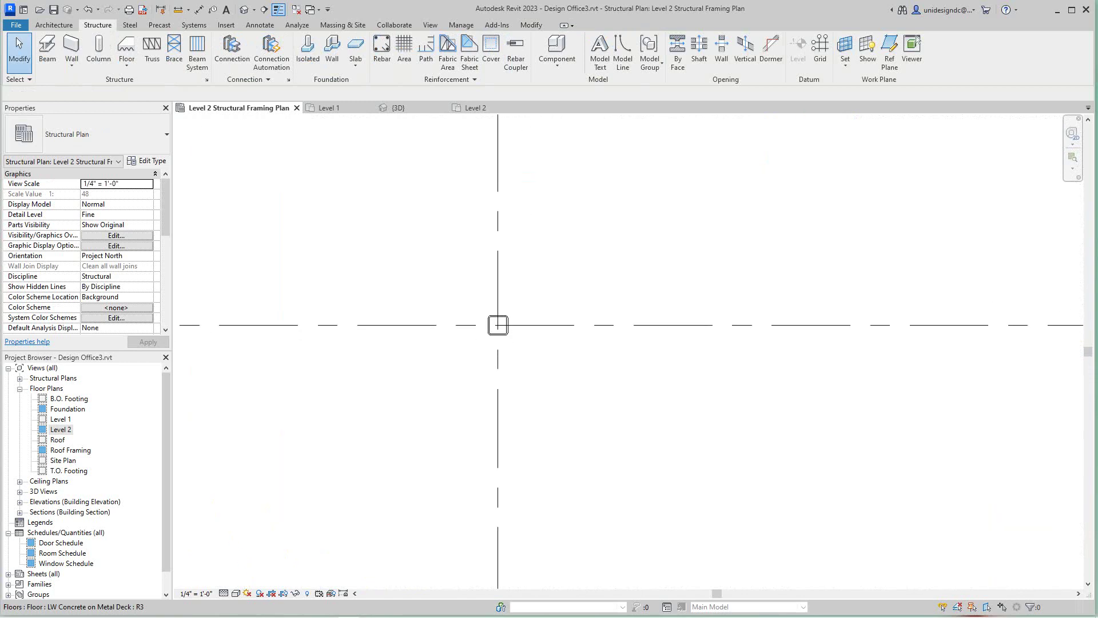
scroll(532, 377, "up", 2)
left_click(490, 300)
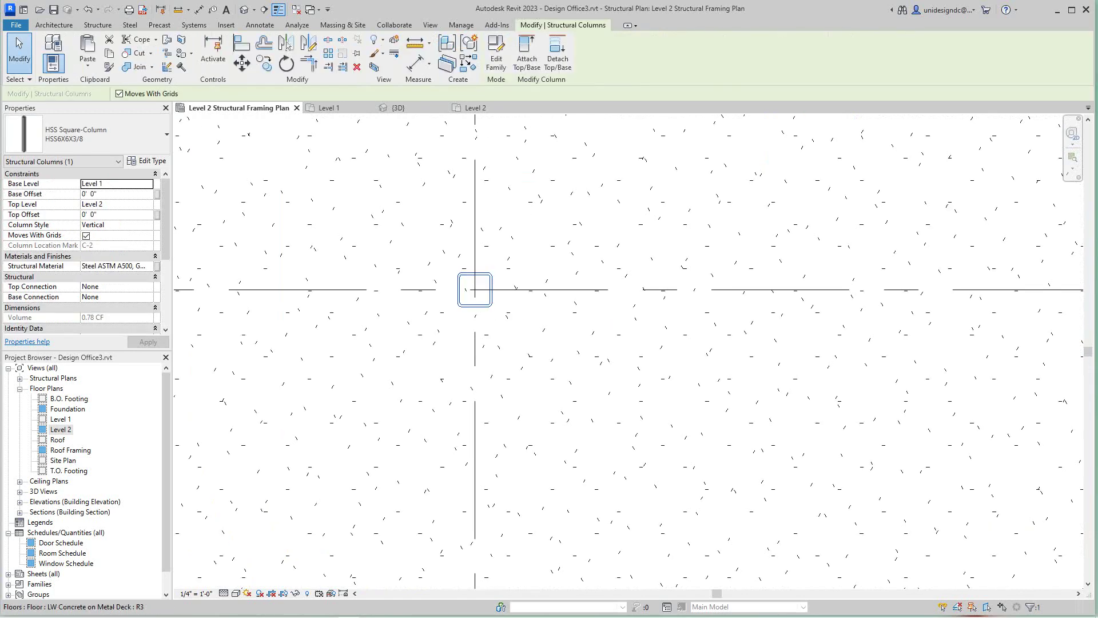
- Set the base offset of the column at grids C and 2 to -0' 8"
scroll(515, 372, "down", 2)
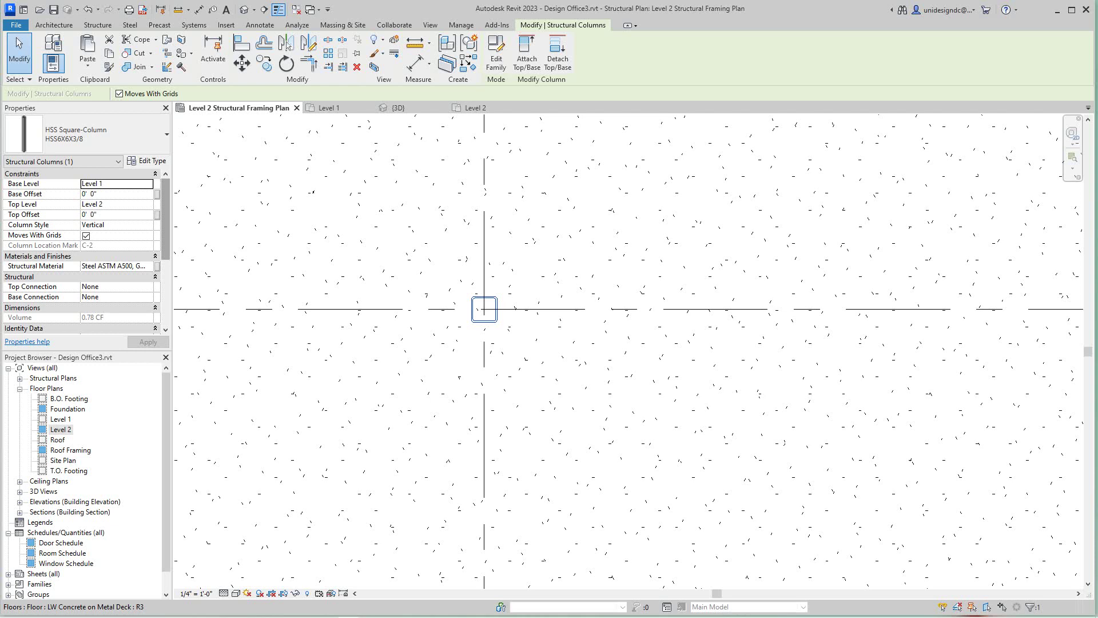
scroll(87, 250, "down", 2)
scroll(87, 250, "up", 2)
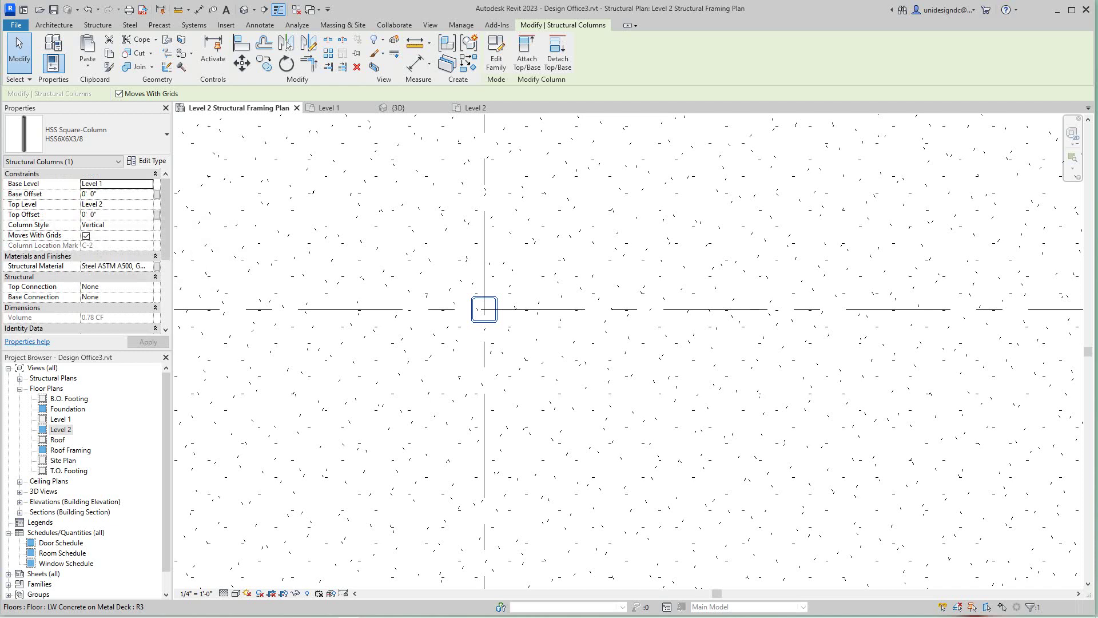
left_click(82, 194)
type("-")
key("BackSpace")
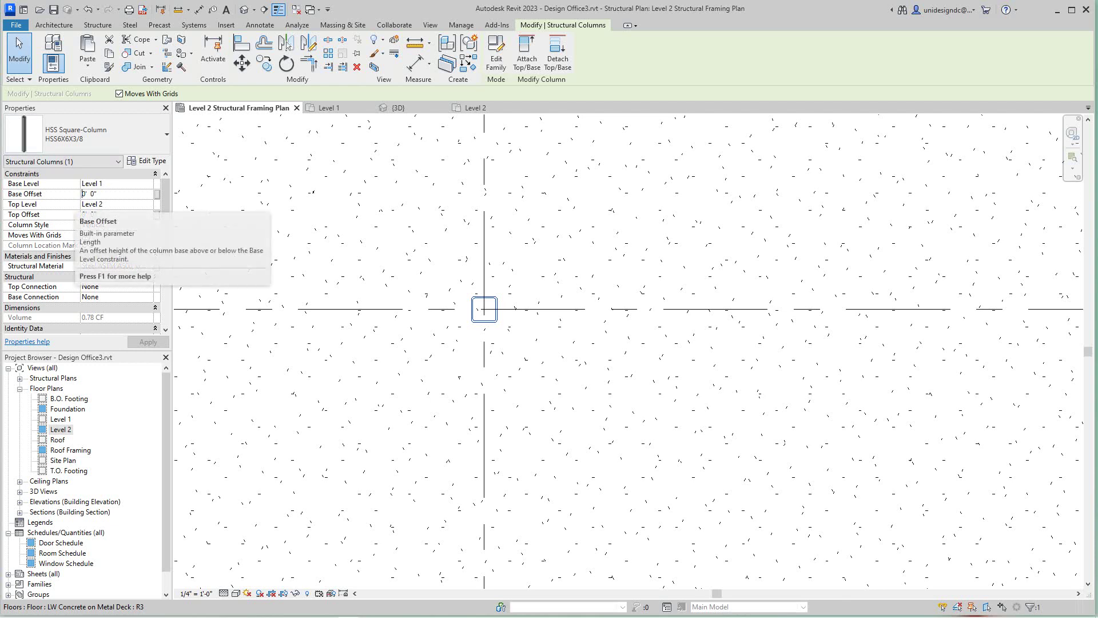
type("-")
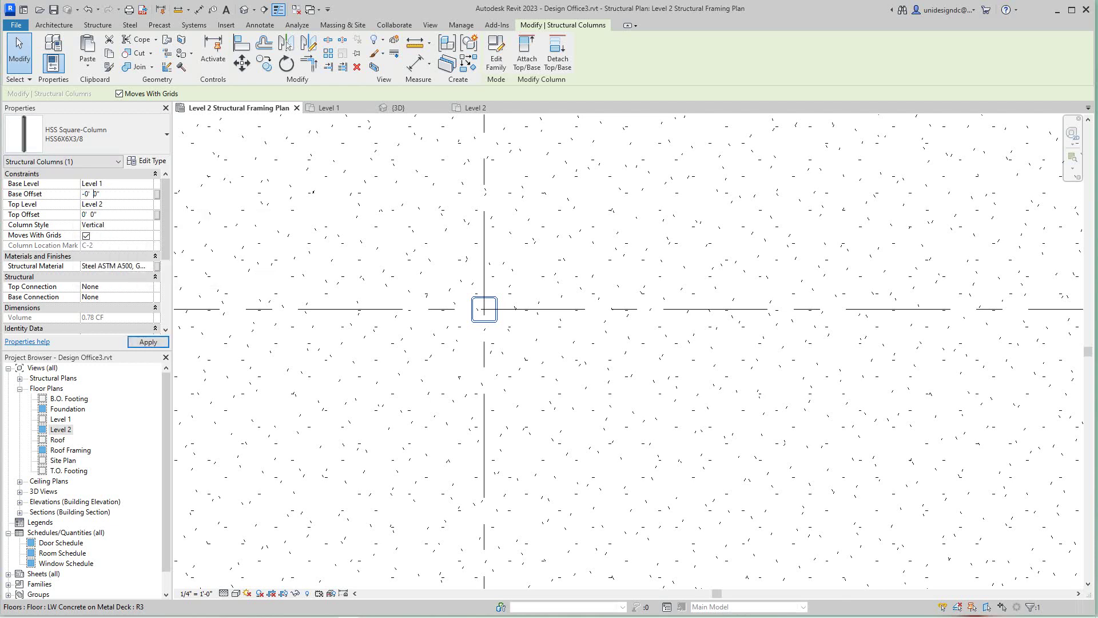
double_click(96, 193)
type("8")
left_click(148, 342)
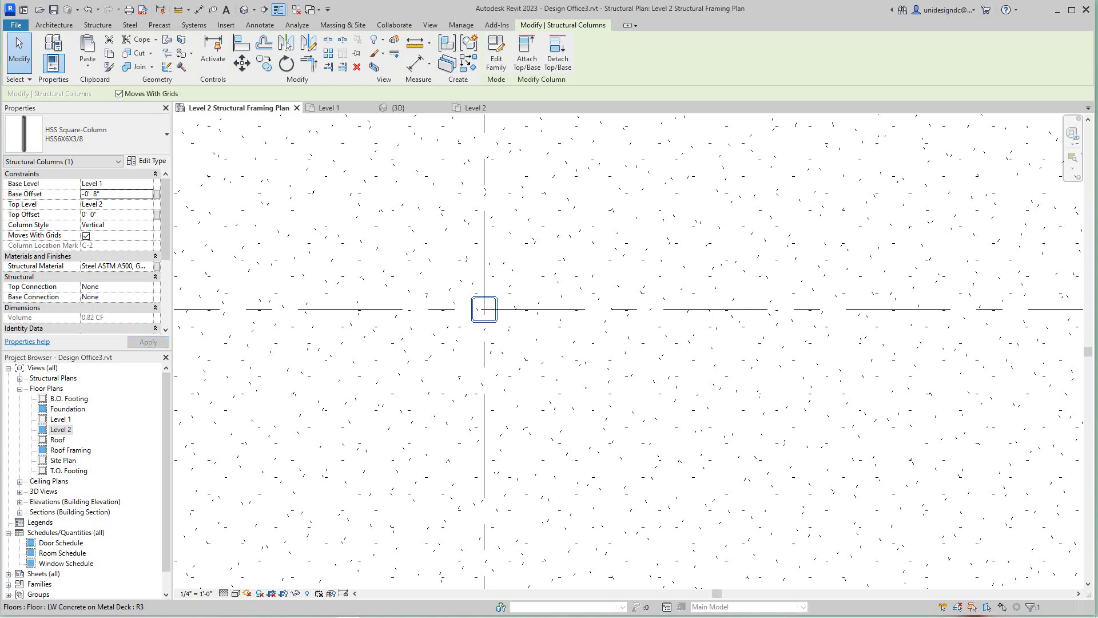
- Change the top level of the column at grids C and 2 to Roof
left_click(117, 204)
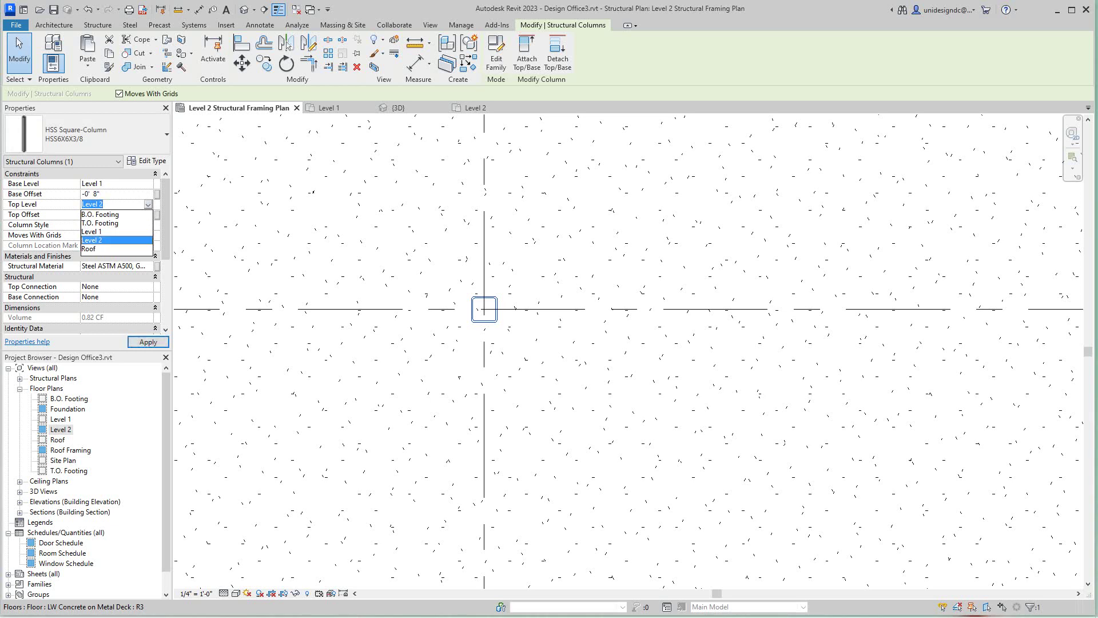
left_click(117, 249)
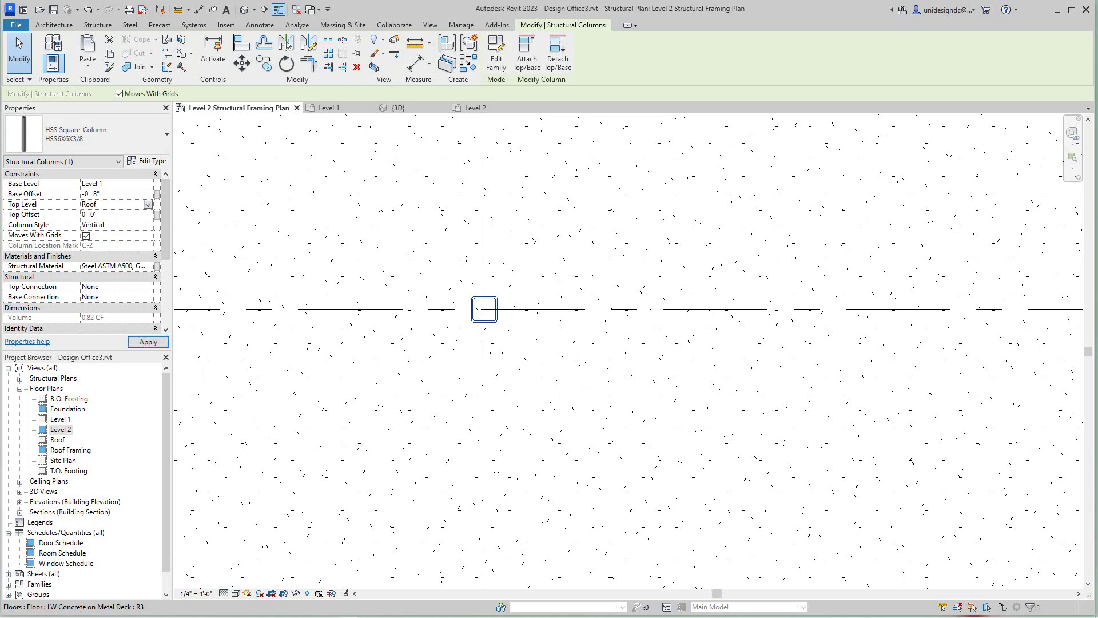
left_click(148, 342)
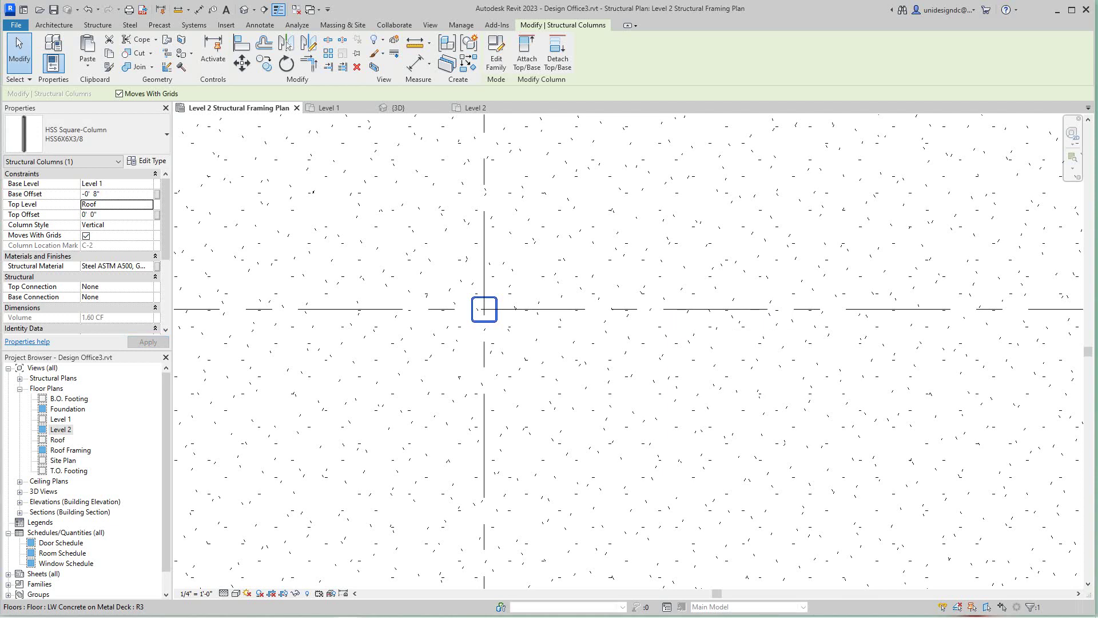
- Copy the column from its midpoint at grids C and 2 to the intersection of grids D and 2, with multiple copies enabled
scroll(646, 342, "down", 3)
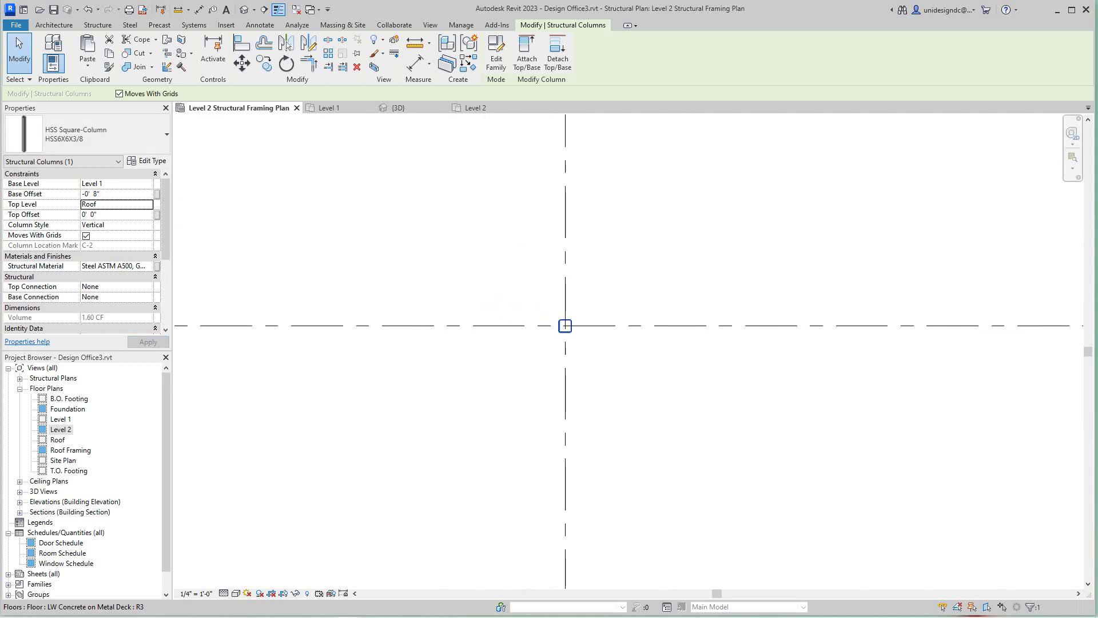
scroll(517, 476, "down", 5)
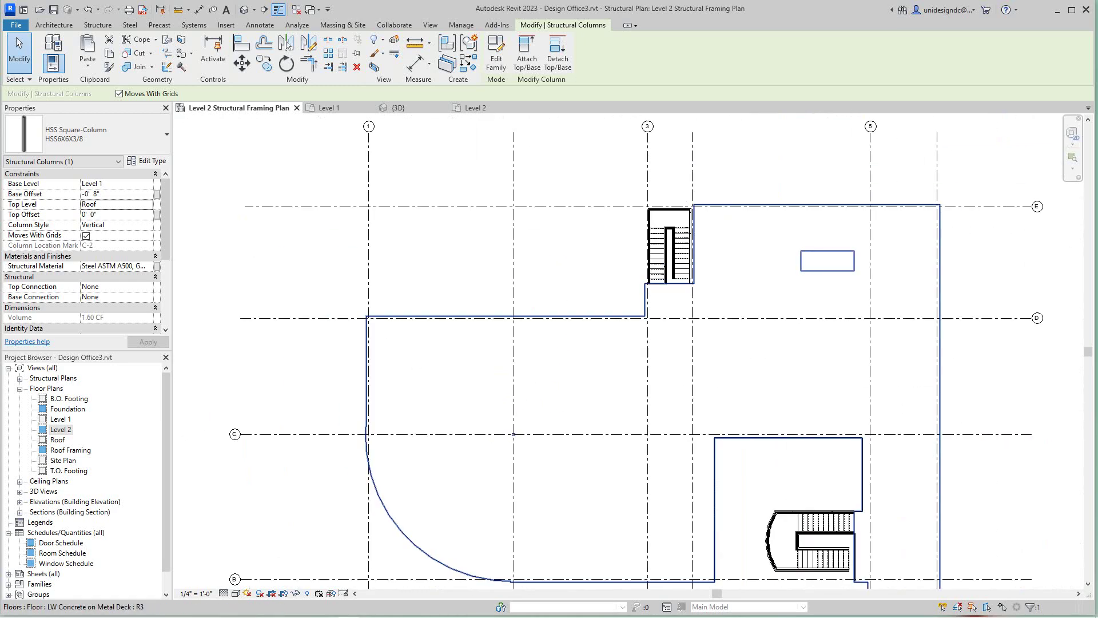
scroll(546, 457, "up", 4)
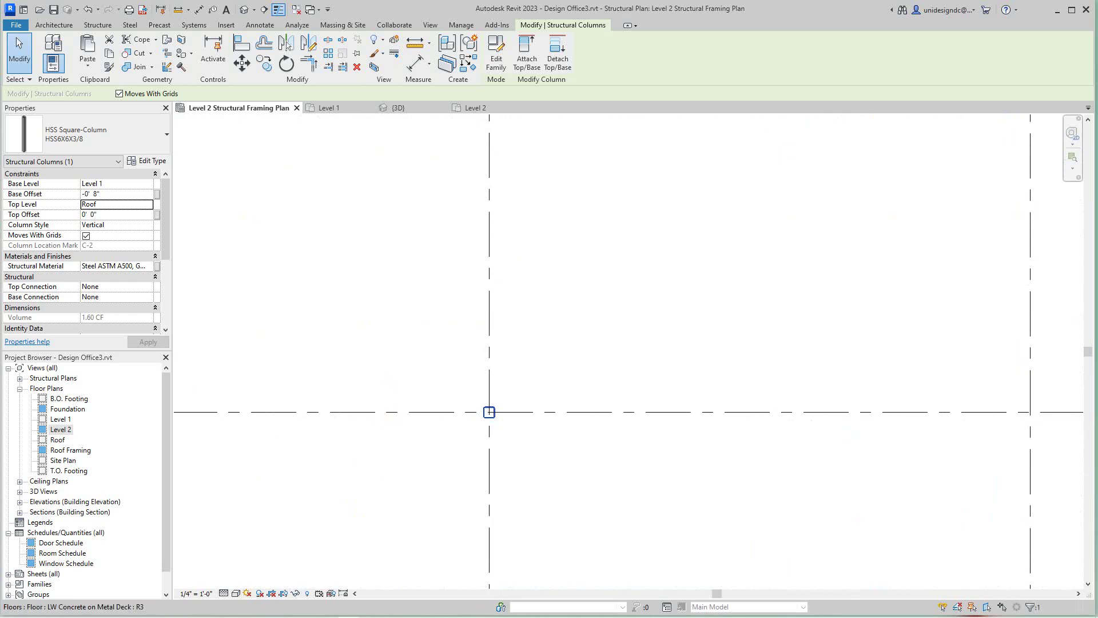
scroll(368, 500, "down", 3)
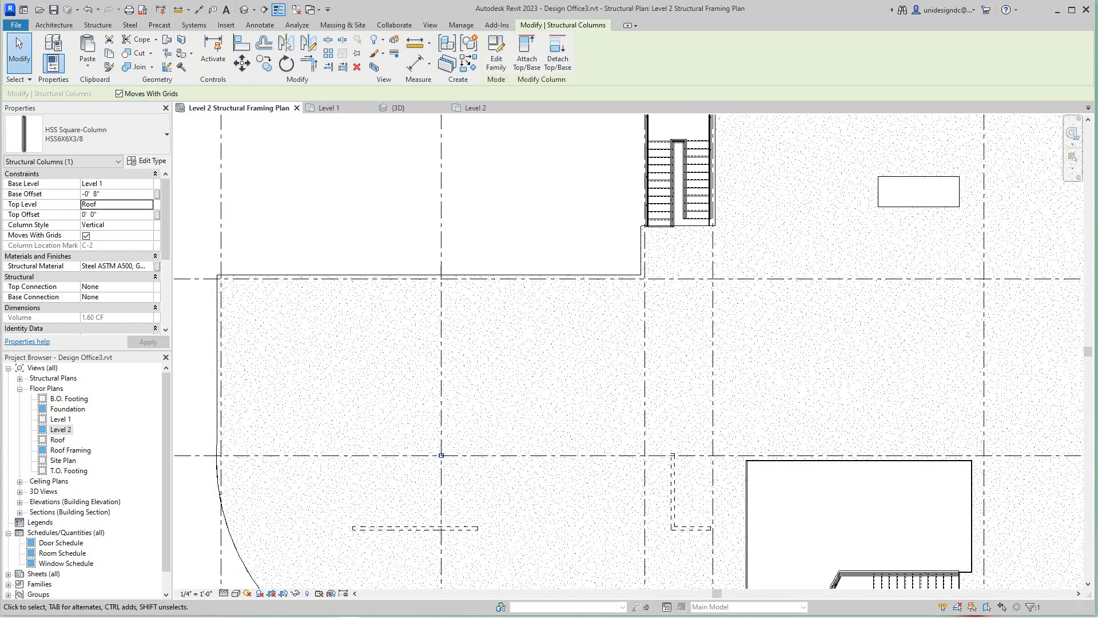
left_click(264, 63)
scroll(407, 373, "up", 5)
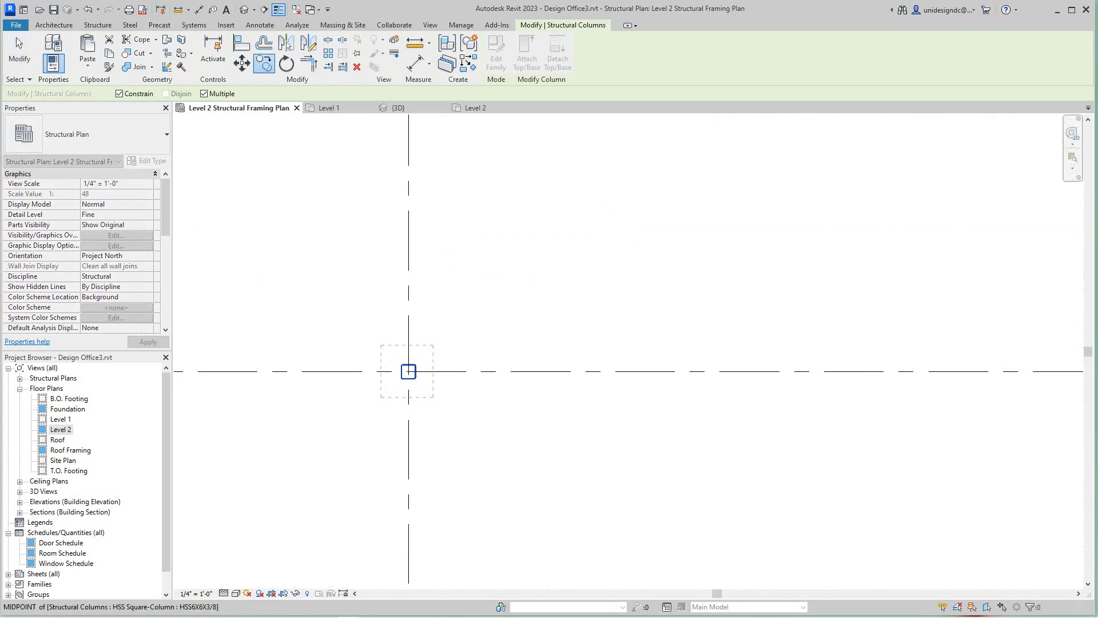
left_click(406, 370)
scroll(484, 340, "down", 3)
middle_click_drag(484, 286, 536, 587)
scroll(523, 341, "up", 3)
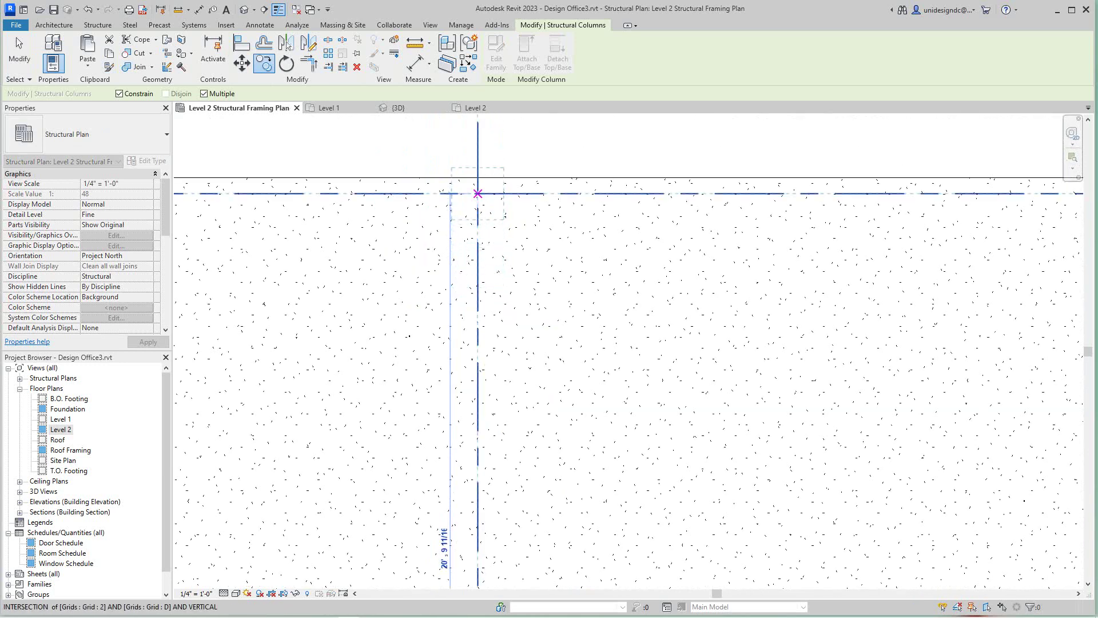
left_click(478, 193)
- Place further copies of the column on grid 1 at its intersections with grids D and C
scroll(478, 347, "down", 2)
middle_click_drag(478, 347, 936, 393)
scroll(595, 346, "down", 5)
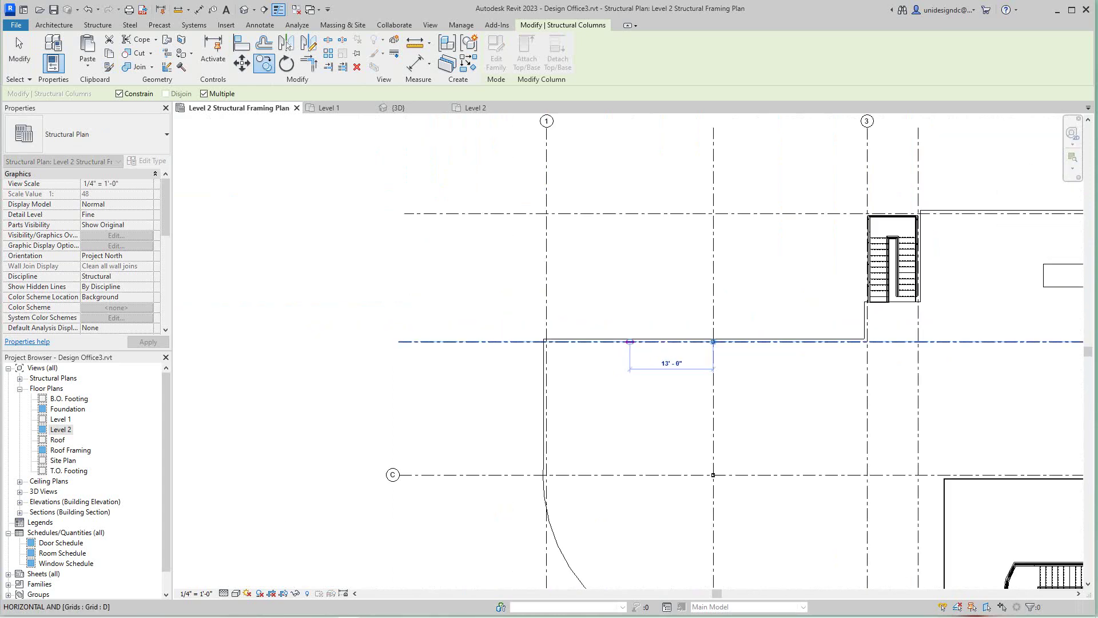
scroll(552, 348, "up", 4)
left_click(543, 327)
scroll(542, 472, "down", 2)
middle_click_drag(543, 472, 428, 293)
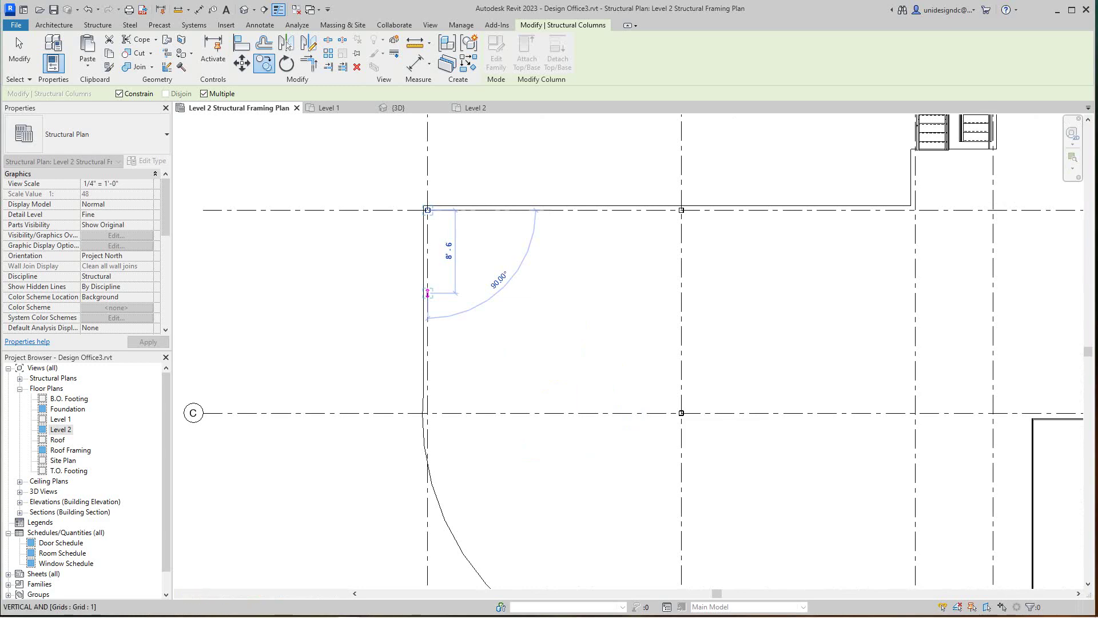
scroll(427, 293, "up", 5)
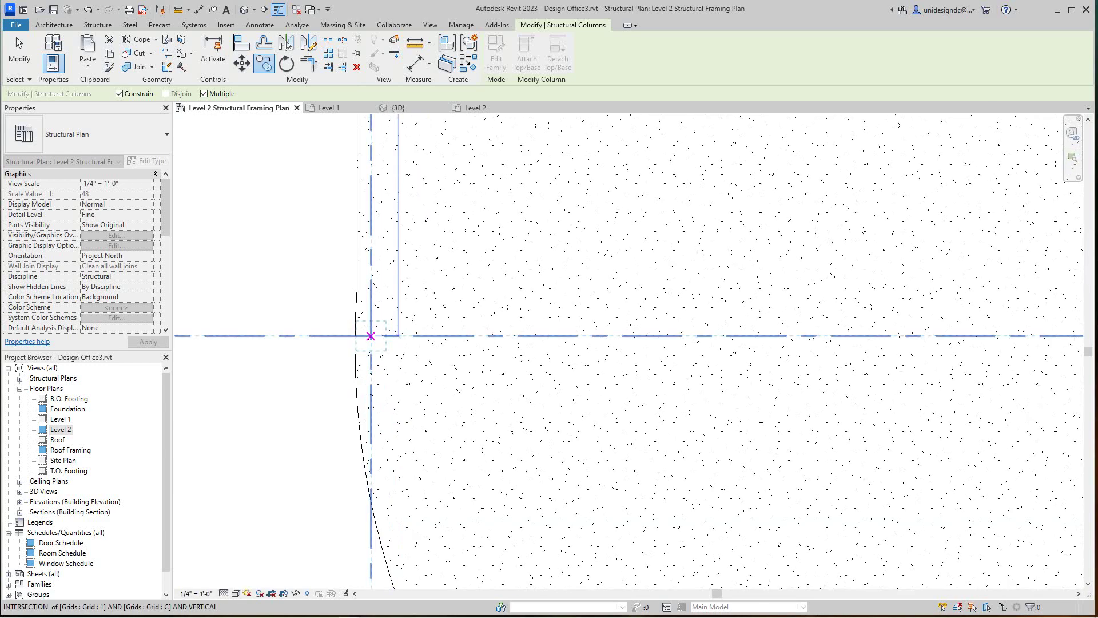
left_click(371, 336)
- Place another column copy at the intersection of grids C and 4
scroll(486, 343, "down", 3)
scroll(578, 371, "up", 2)
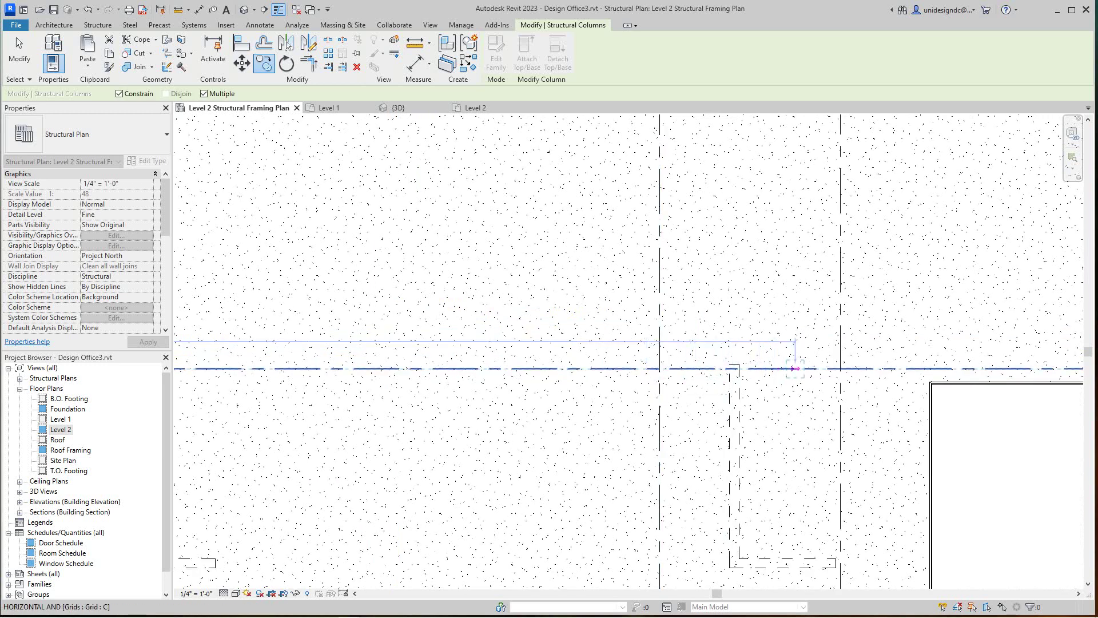
left_click(841, 369)
- Place column copies on grid C, one 39' 6" from the grid 4 column and one at grid 6
middle_click_drag(840, 368, 389, 363)
scroll(390, 363, "down", 2)
middle_click_drag(645, 358, 424, 360)
scroll(424, 361, "up", 1)
scroll(532, 361, "up", 1)
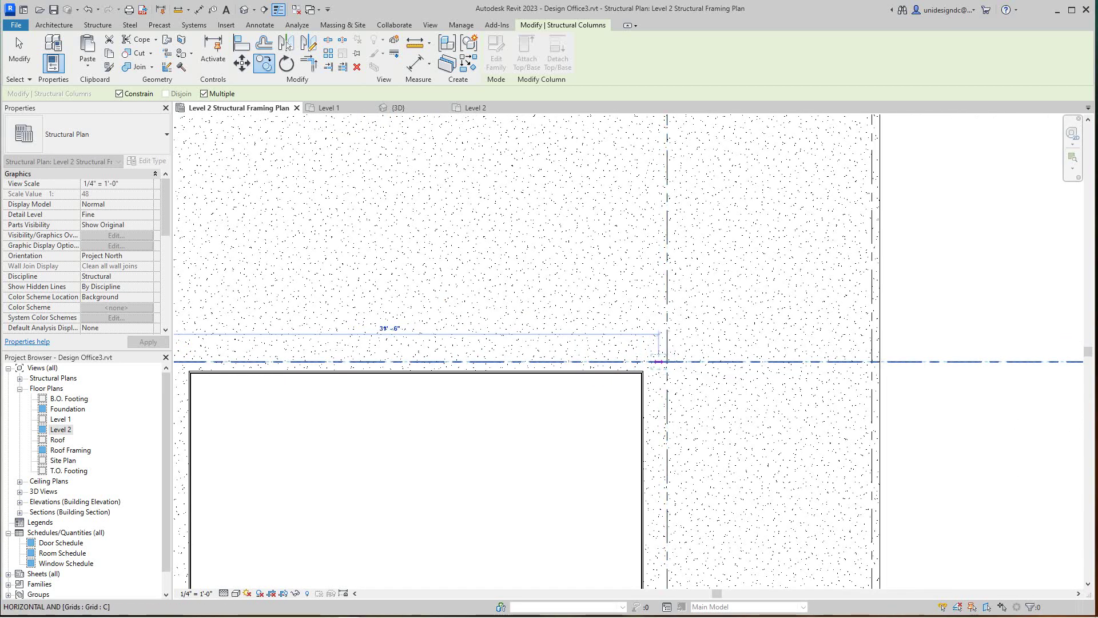
left_click(660, 361)
scroll(689, 392, "down", 1)
scroll(765, 382, "up", 2)
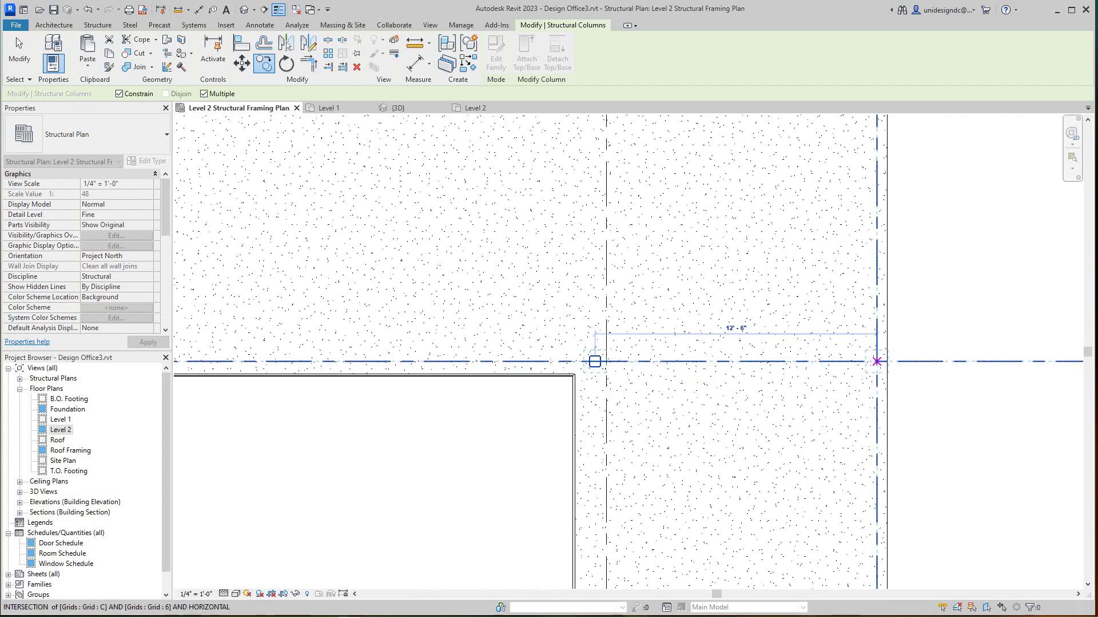
left_click(877, 361)
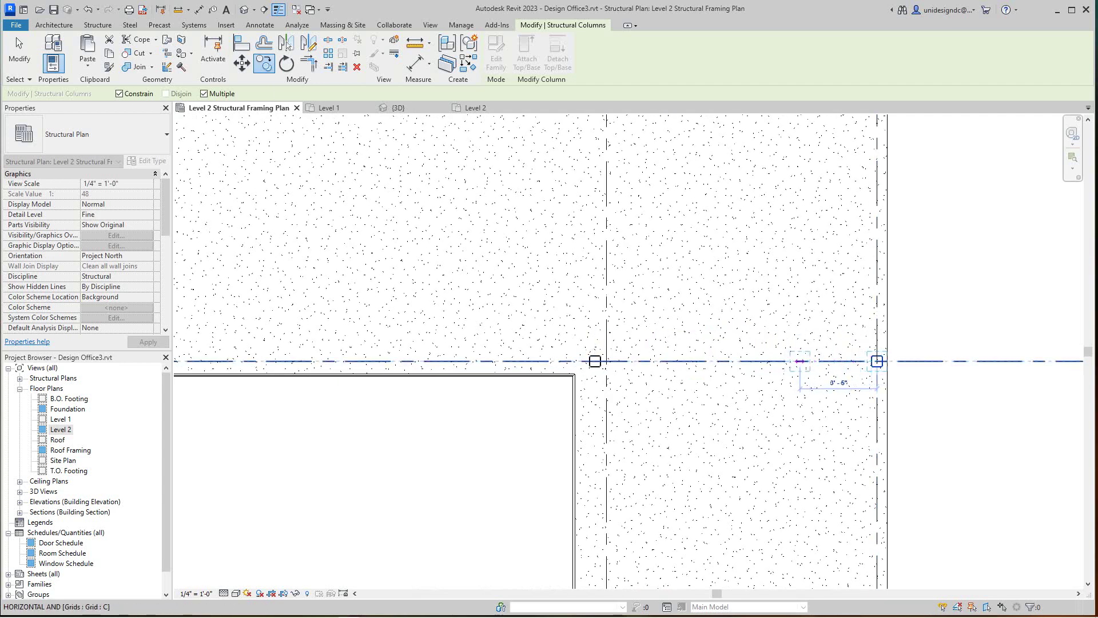
- Place a column copy at the intersection of grids D and 6 and end the copying
scroll(806, 361, "down", 3)
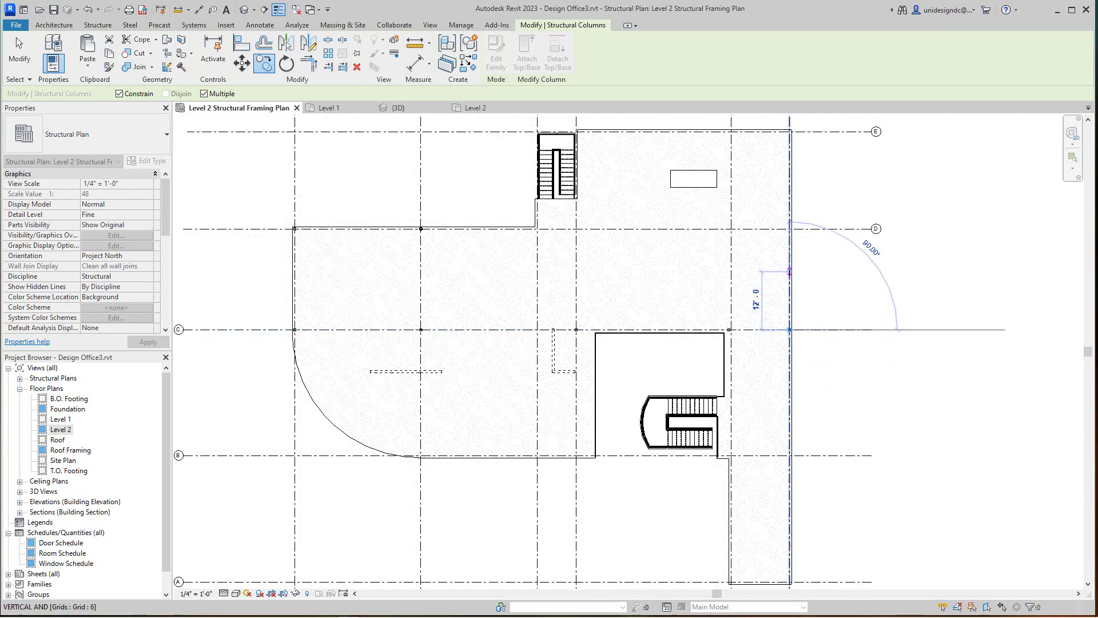
scroll(790, 228, "up", 1)
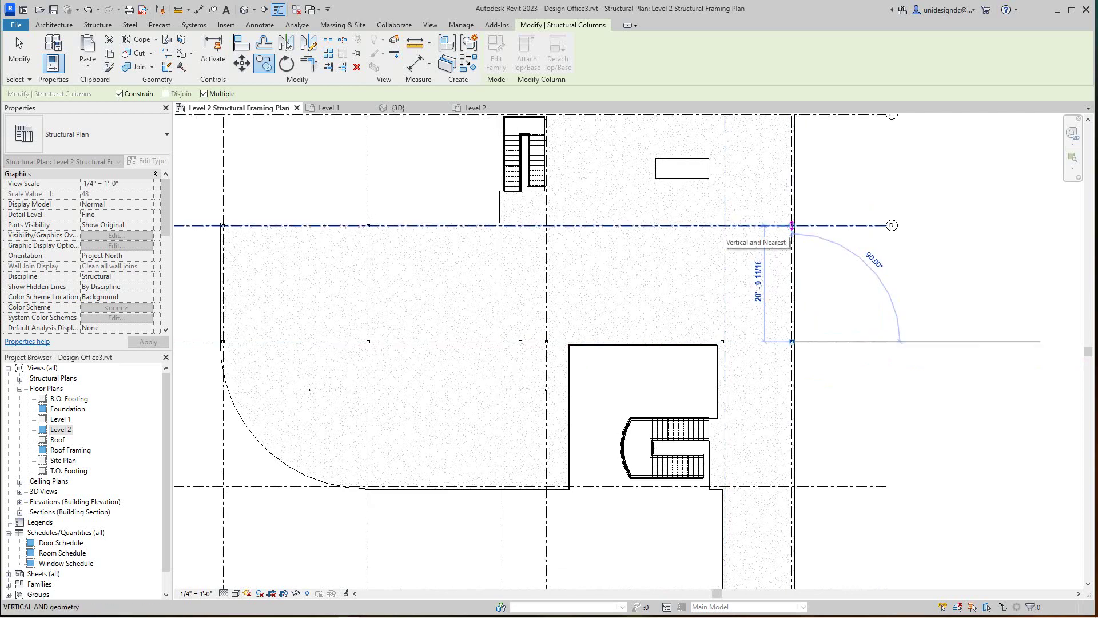
left_click(791, 226)
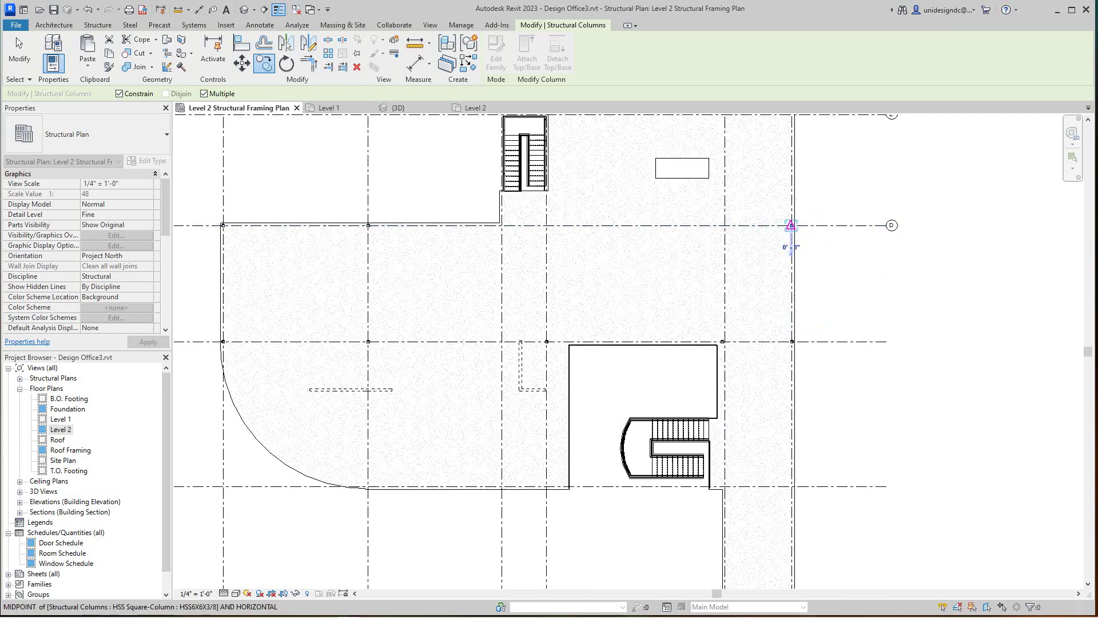
scroll(792, 274, "up", 5)
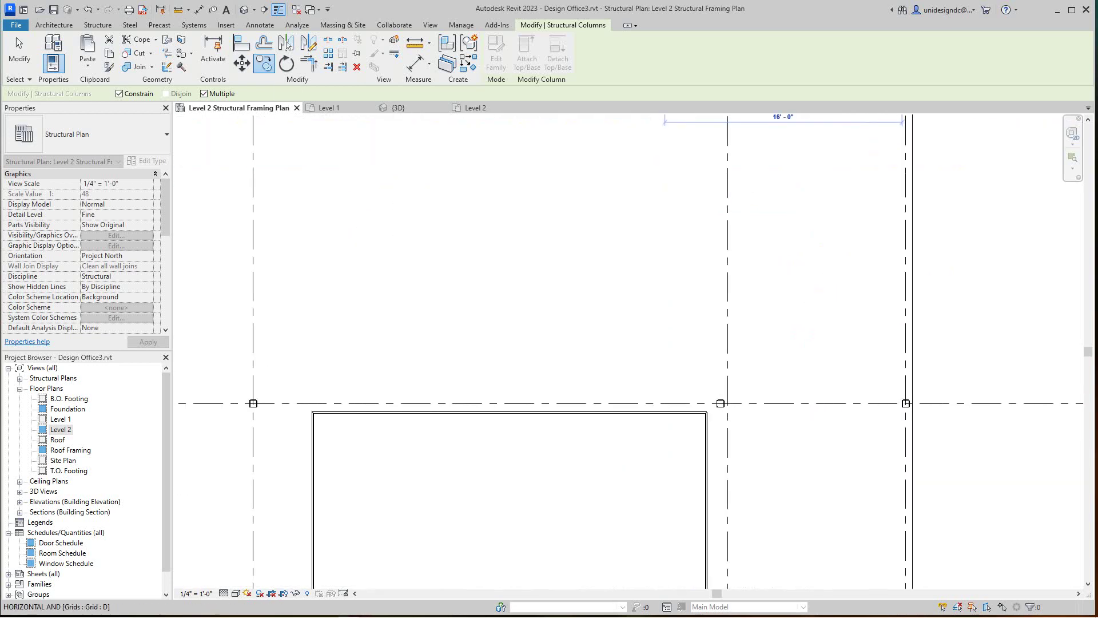
key("Escape")
key("Escape")
- Delete the off-grid column beside the intersection of grids C and 5
scroll(715, 406, "up", 4)
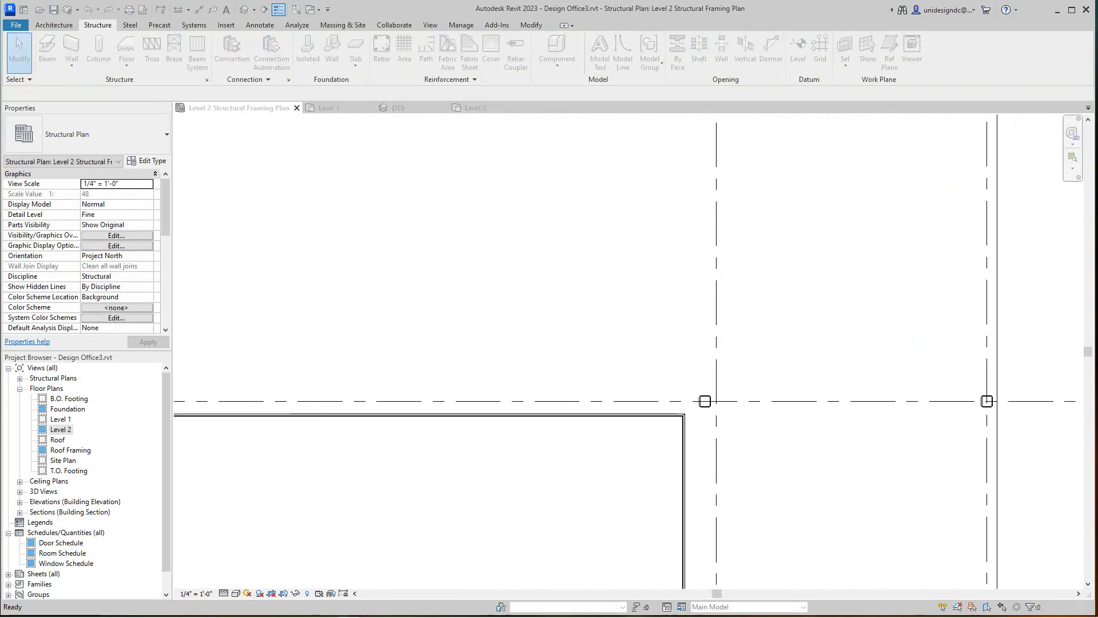
left_click(707, 390)
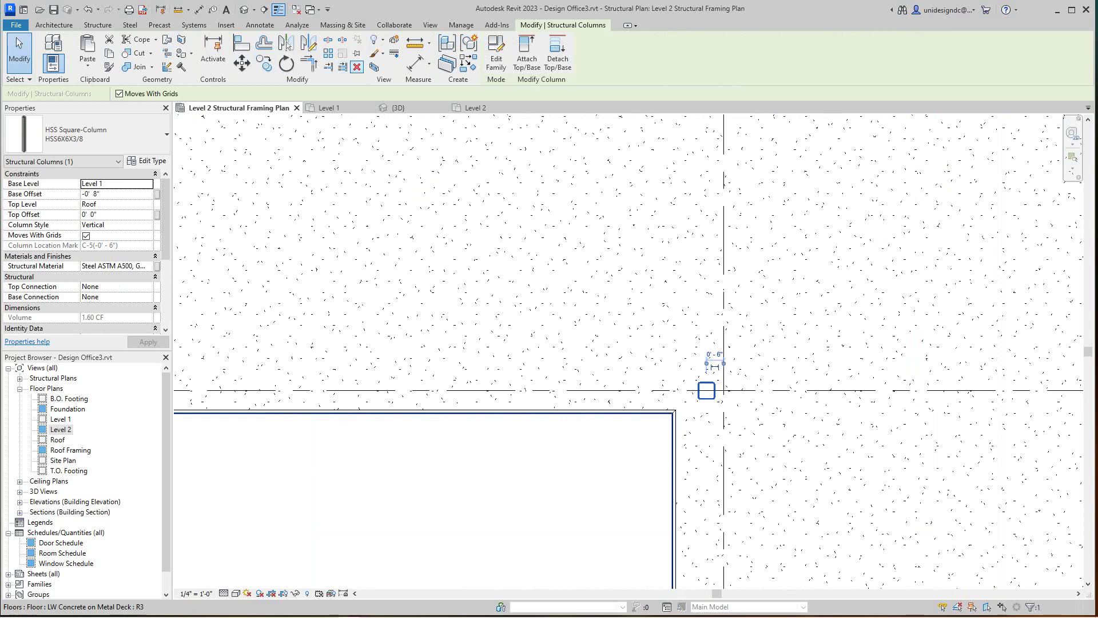
left_click(357, 67)
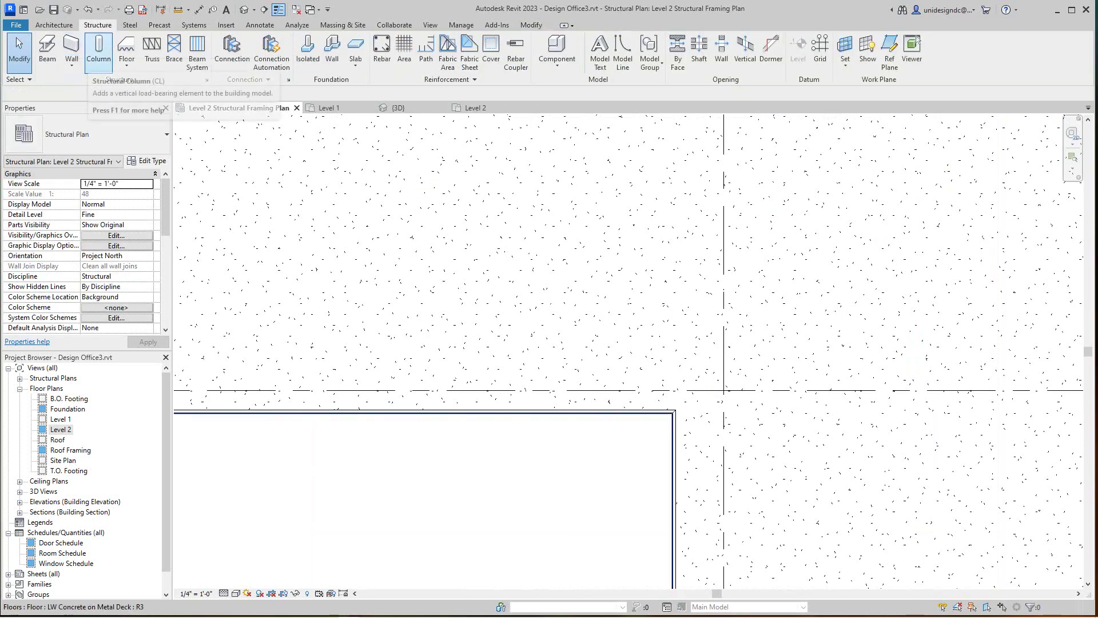
- Place vertical HSS6X6X3/8 structural columns on grid 5 at its intersections with grids C and D, with depth down to Level 1
left_click(99, 51)
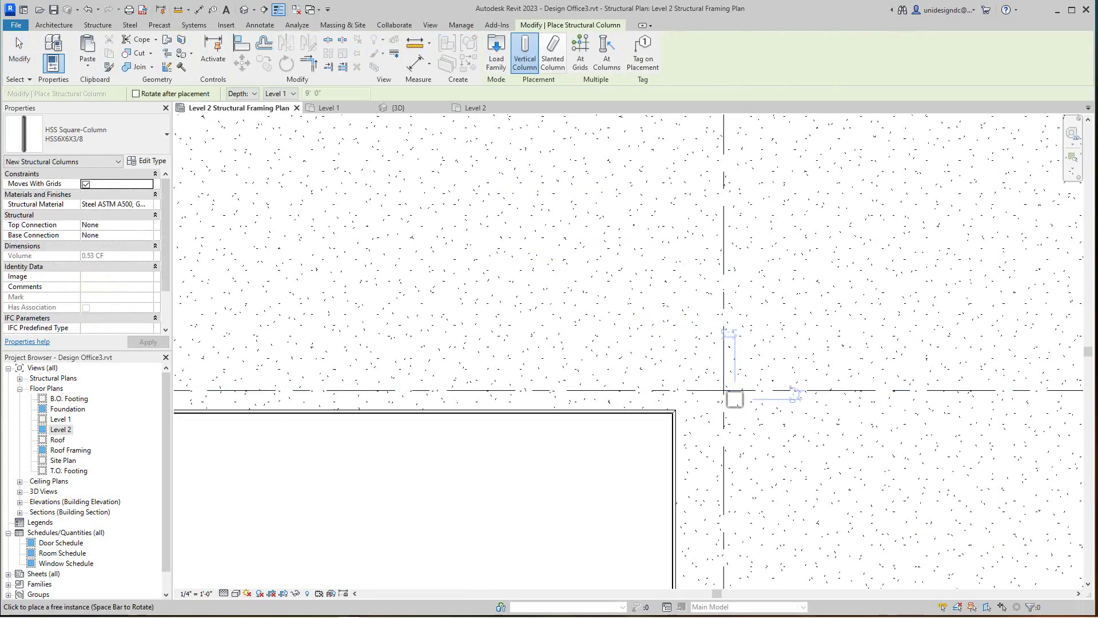
scroll(727, 391, "down", 3)
scroll(759, 347, "down", 3)
middle_click_drag(765, 340, 740, 452)
scroll(724, 323, "up", 3)
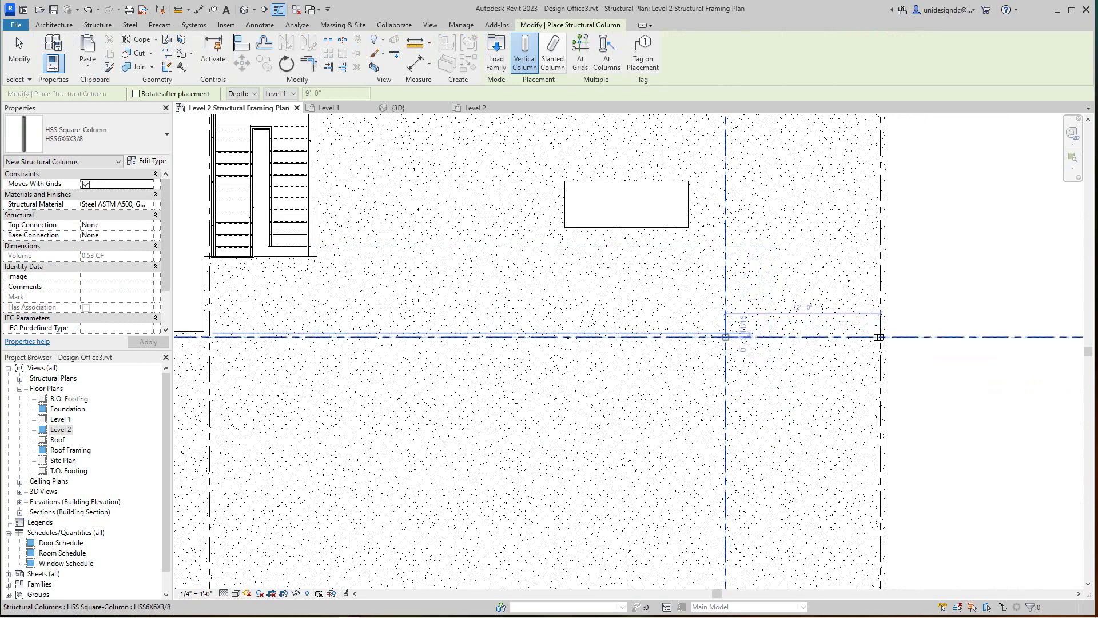
scroll(675, 383, "down", 1)
key("Escape")
- Delete the duplicate column overlapping the one at grids D and 6
scroll(858, 356, "up", 4)
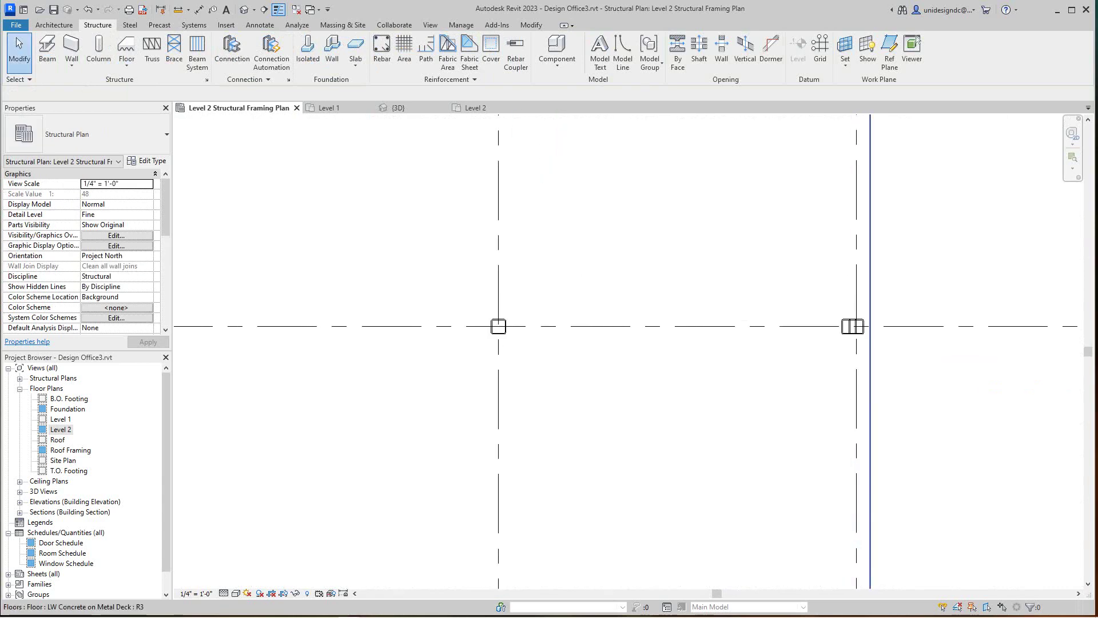
left_click(846, 330)
key("Escape")
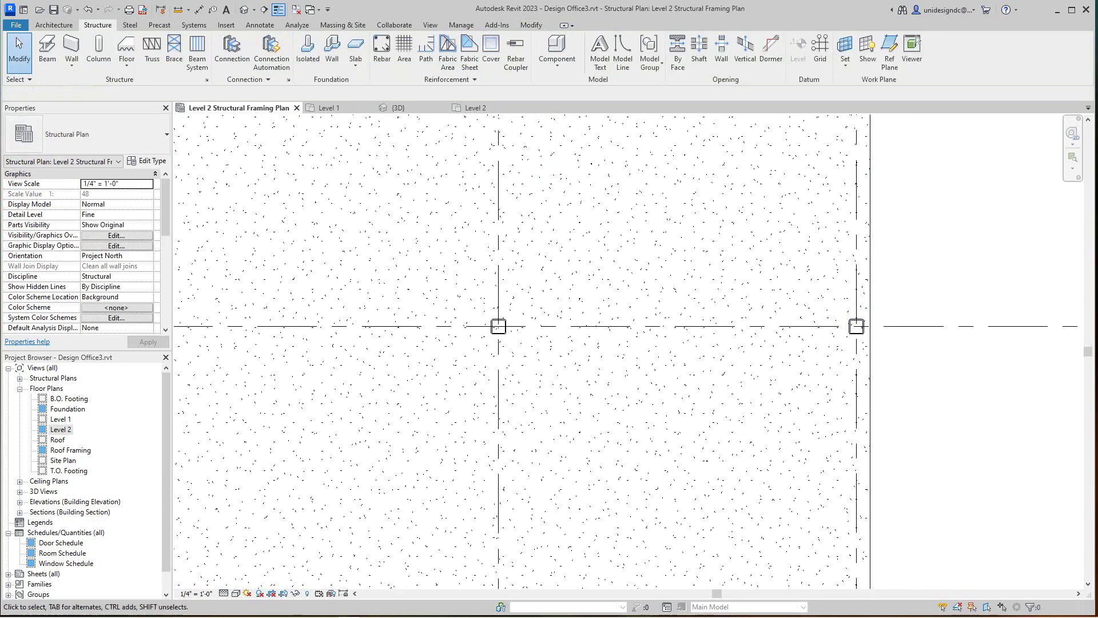
- Review the columns placed around grids 5 and 6 for missing or misplaced ones
scroll(892, 385, "down", 3)
middle_click_drag(865, 212, 830, 162)
scroll(824, 315, "down", 2)
scroll(830, 161, "down", 1)
middle_click_drag(887, 463, 880, 416)
scroll(874, 423, "up", 1)
scroll(880, 416, "up", 4)
scroll(801, 189, "up", 1)
middle_click_drag(801, 188, 730, 499)
middle_click_drag(721, 266, 714, 451)
scroll(714, 450, "down", 2)
scroll(713, 451, "up", 5)
scroll(673, 394, "up", 1)
- Copy the column at grids D and 6 to the intersections of grid E with grids 6 and 5
left_click(674, 393)
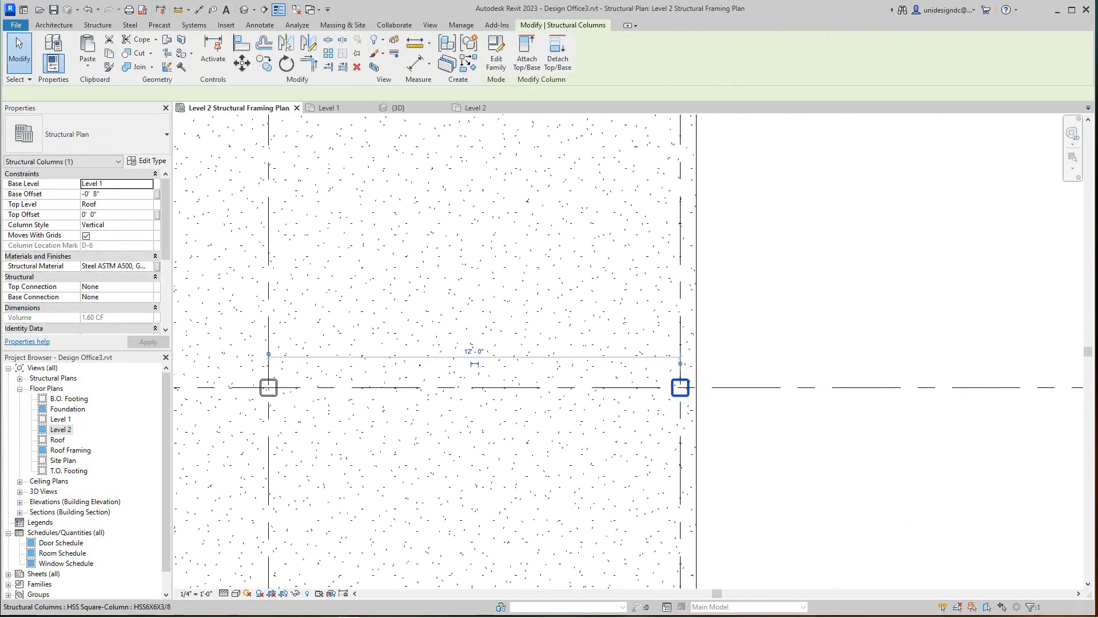
left_click(263, 63)
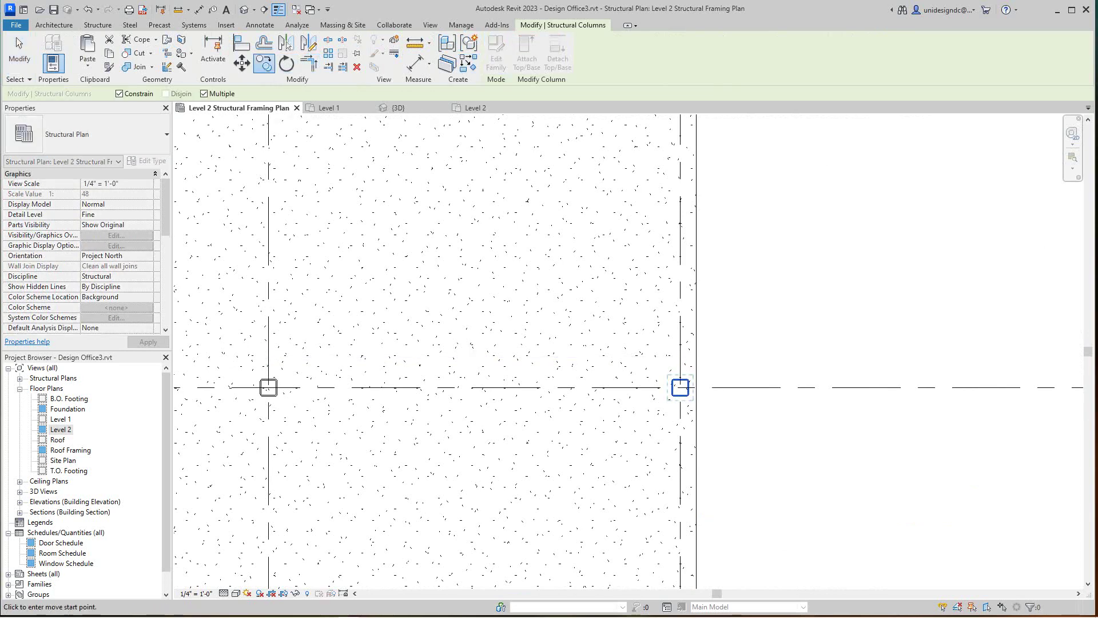
left_click(681, 387)
scroll(685, 267, "down", 2)
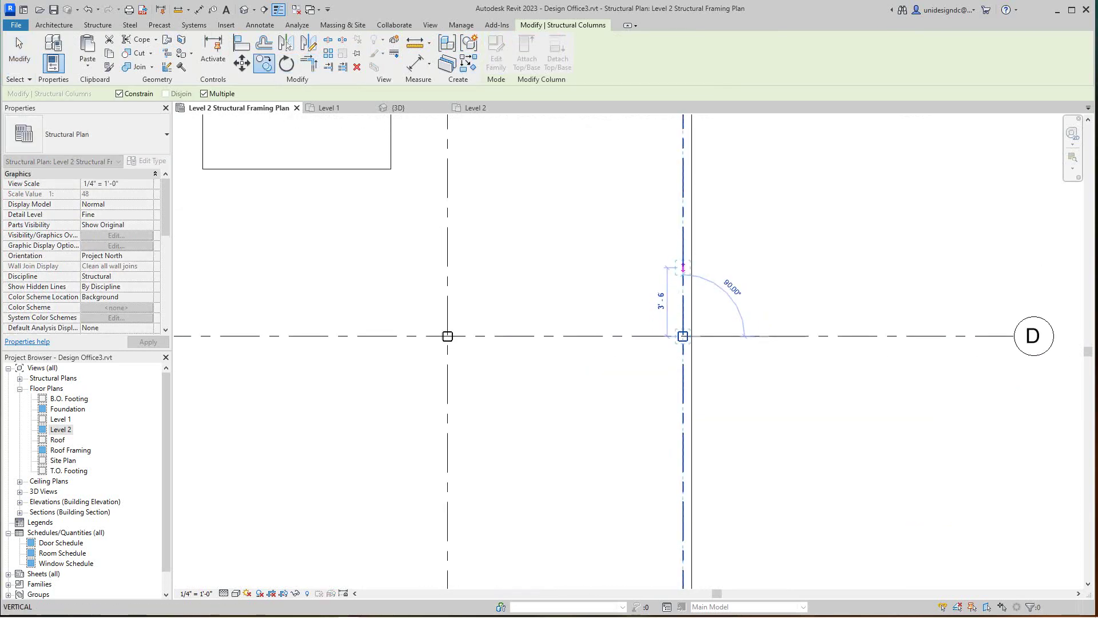
middle_click_drag(685, 241, 642, 507)
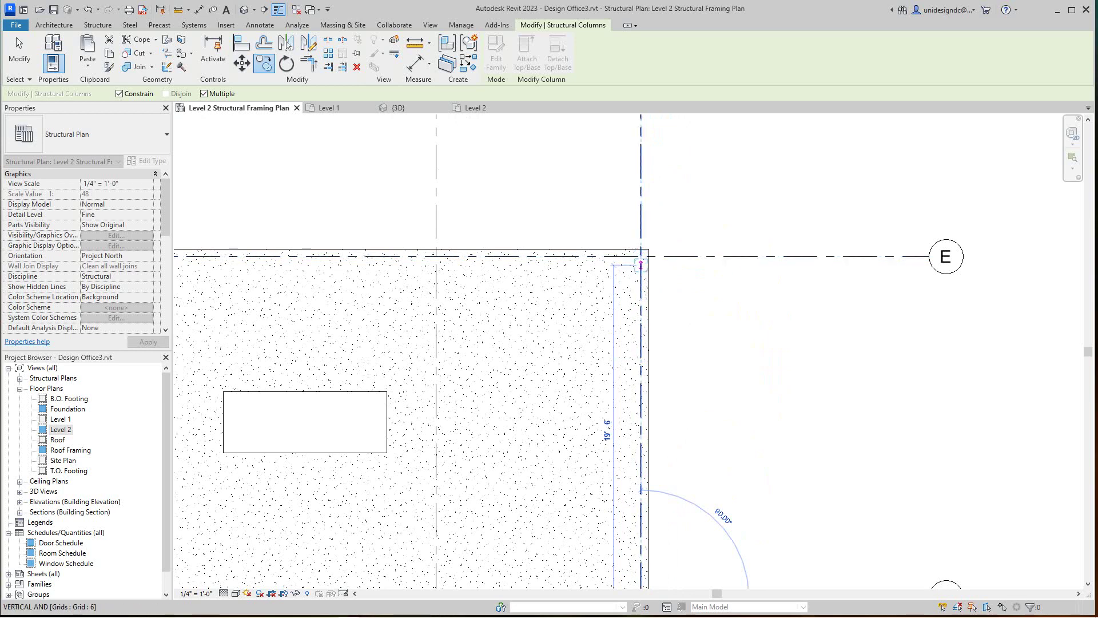
scroll(642, 256, "up", 2)
left_click(642, 262)
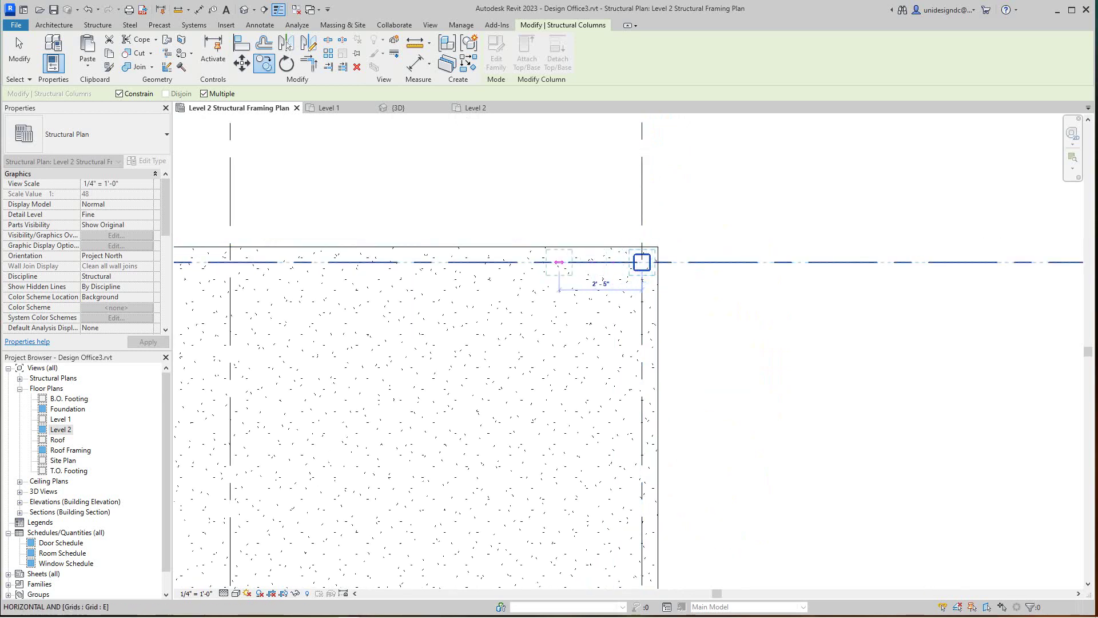
middle_click_drag(327, 262, 633, 281)
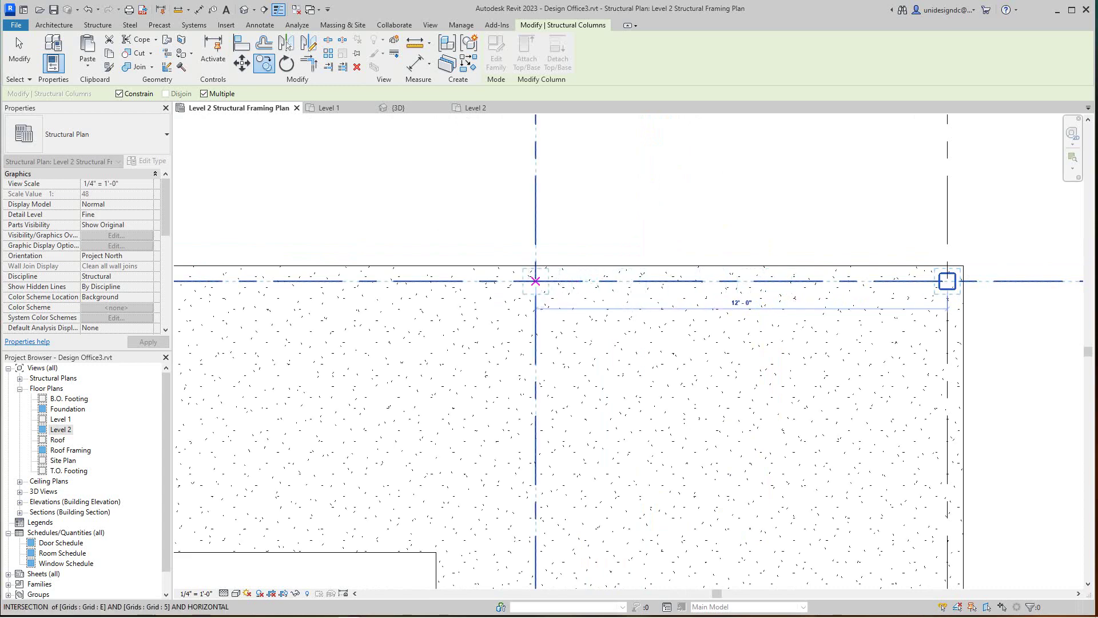
left_click(535, 281)
- Place further column copies on grid E at its intersections with grids 4 and 3, around the upper stair
scroll(532, 281, "down", 2)
scroll(577, 345, "down", 2)
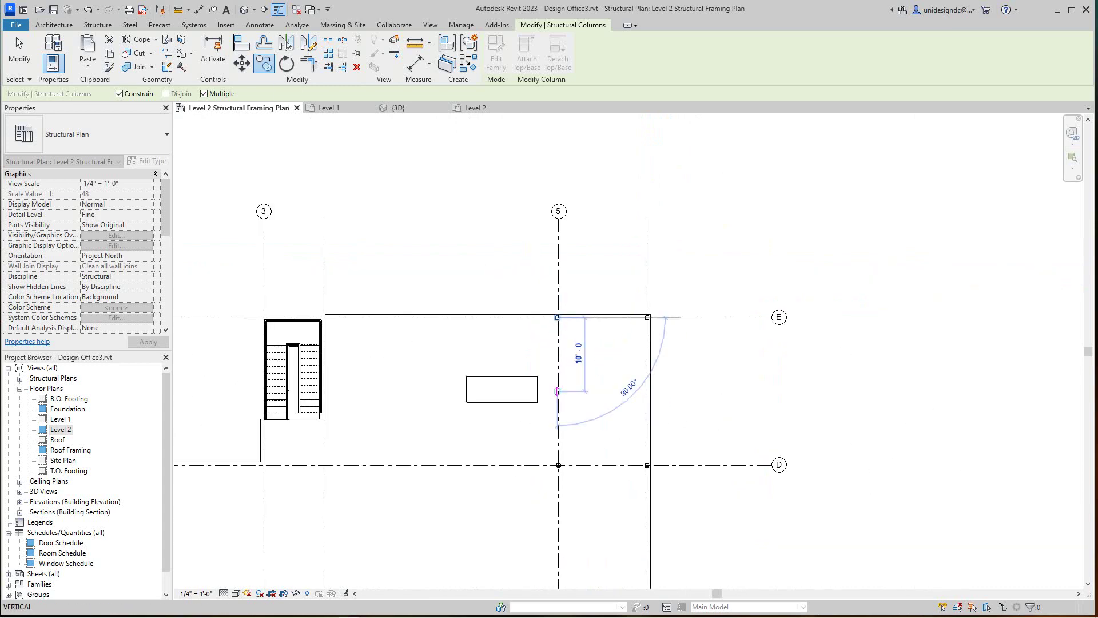
scroll(323, 318, "up", 5)
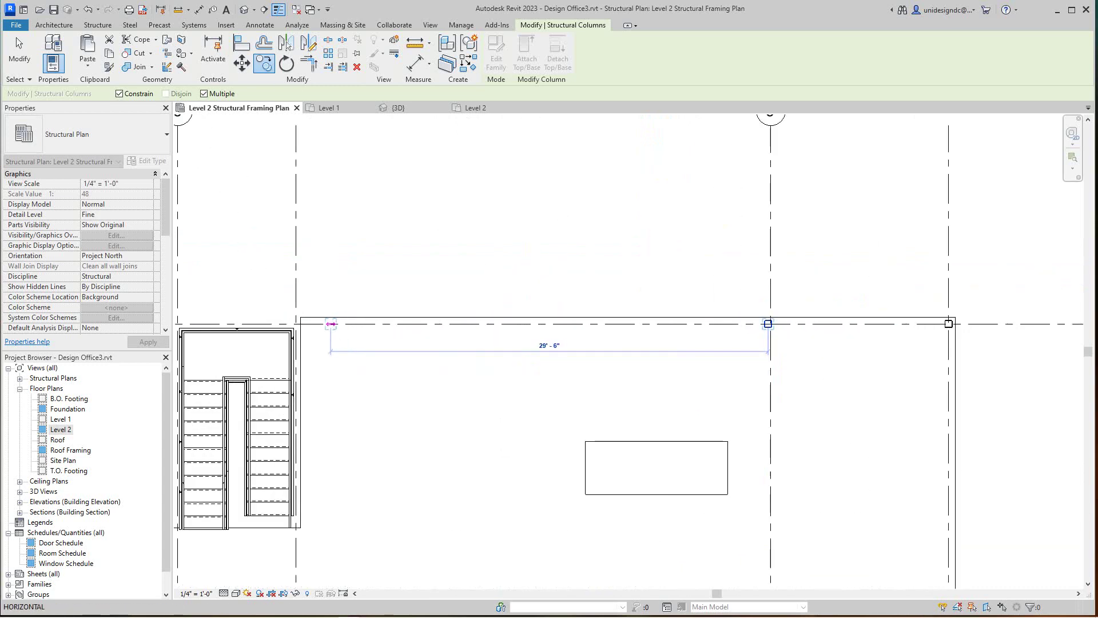
left_click(276, 325)
scroll(320, 344, "down", 4)
scroll(498, 220, "up", 5)
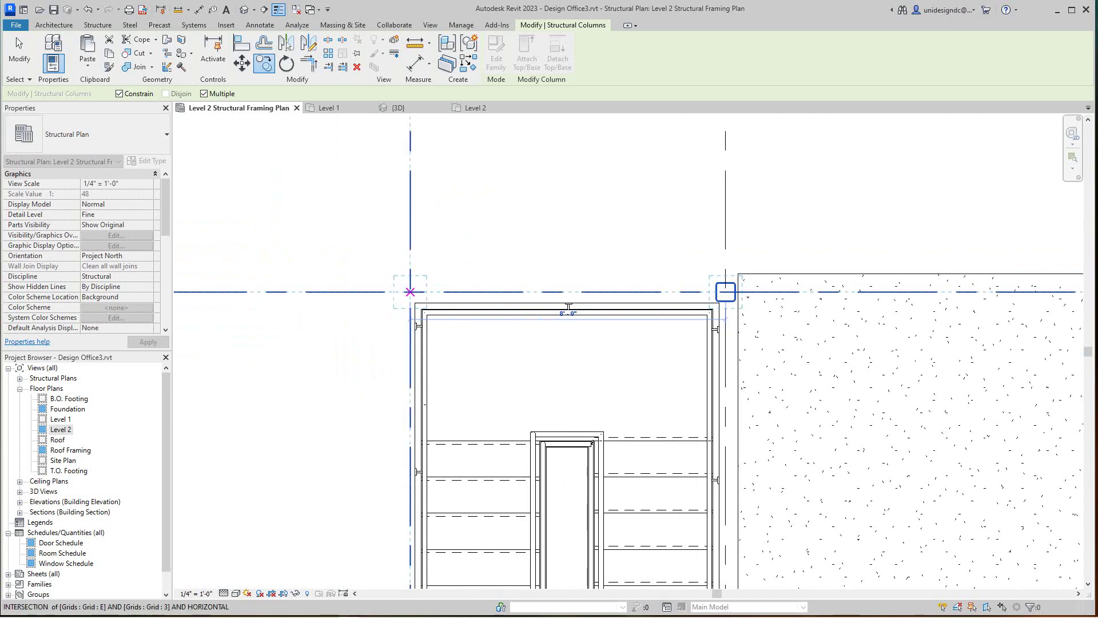
left_click(410, 292)
- Continue the multiple copy with columns on grid D at its intersections with grids 3 and 4
scroll(403, 388, "down", 2)
middle_click_drag(397, 389, 437, 158)
scroll(438, 458, "up", 2)
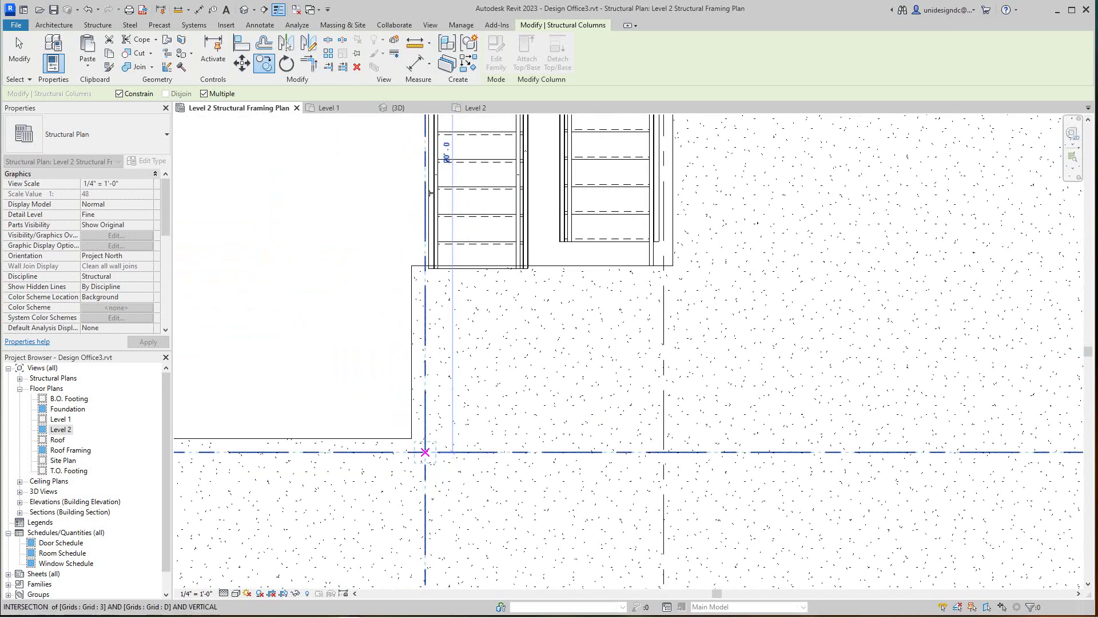
left_click(425, 452)
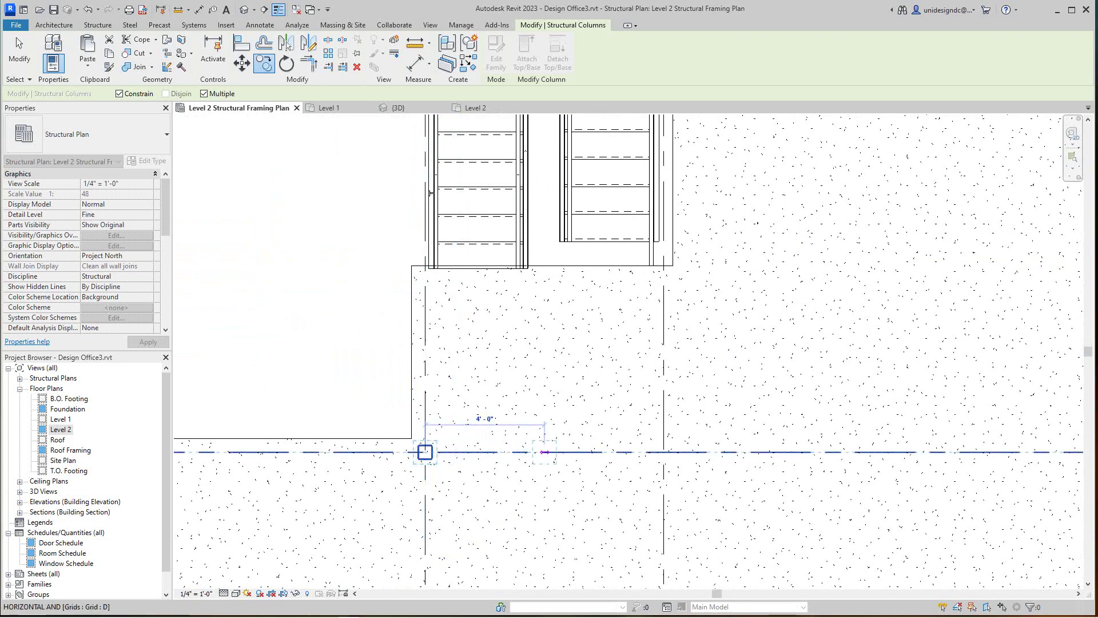
left_click(664, 453)
- Place a column copy at the intersection of grids B and 4
scroll(664, 455, "down", 5)
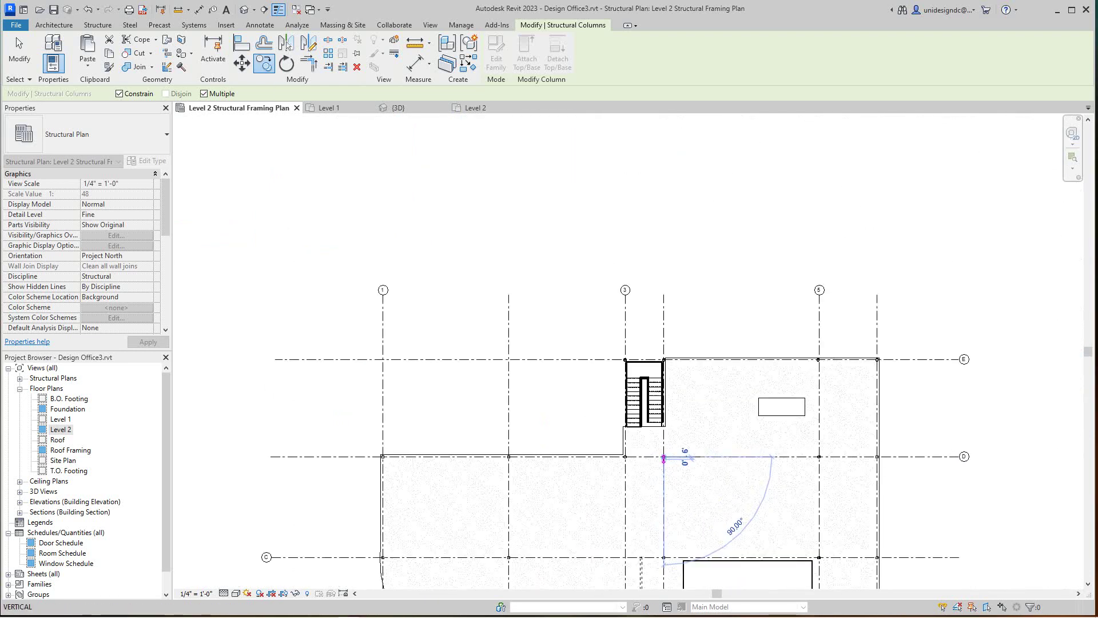
middle_click_drag(664, 459, 639, 302)
scroll(549, 518, "up", 5)
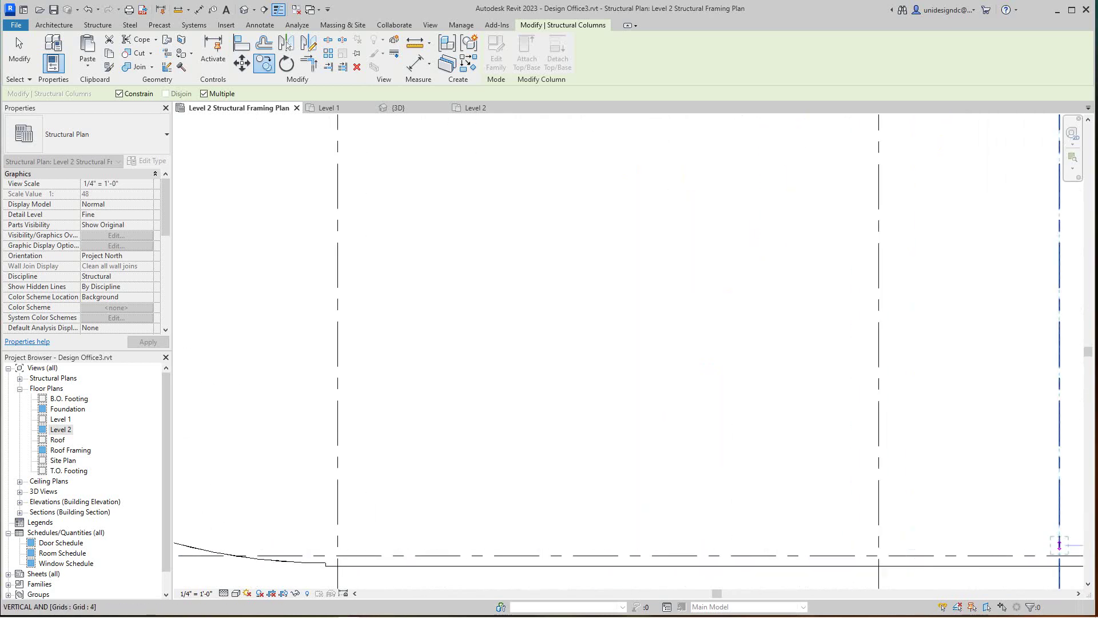
scroll(1059, 546, "down", 4)
scroll(715, 496, "up", 1)
middle_click_drag(715, 469, 591, 576)
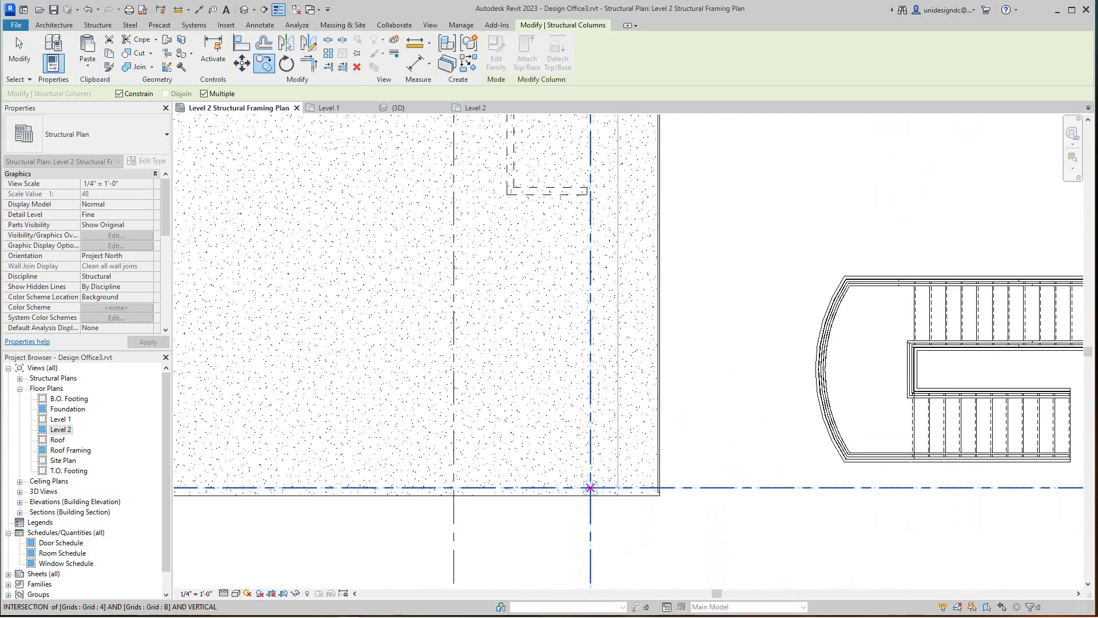
left_click(590, 488)
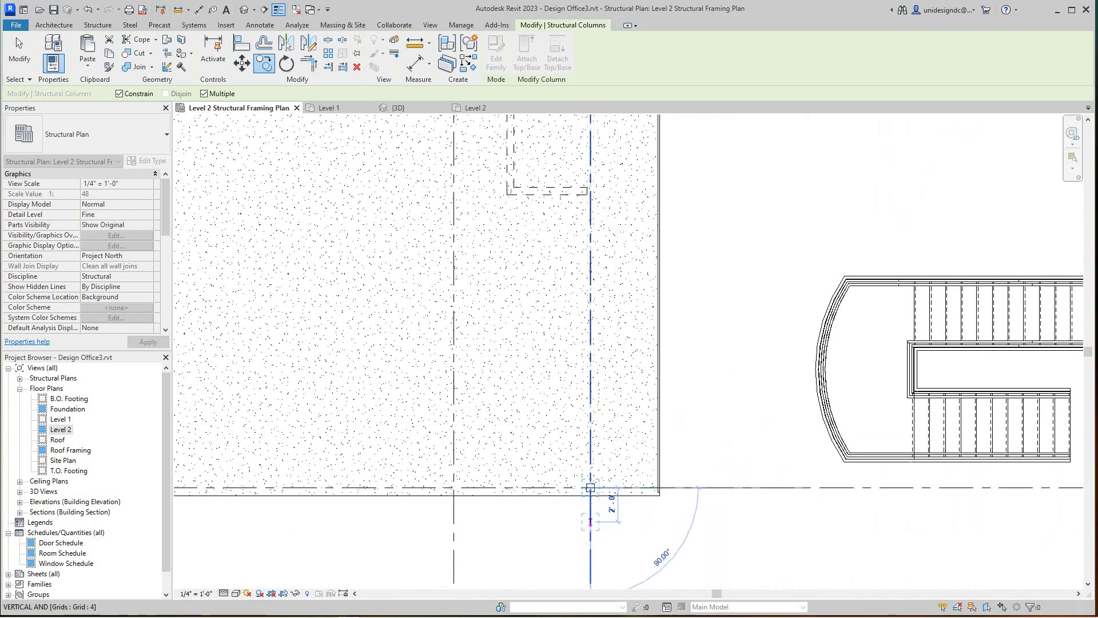
- Place the last column copy at the intersection of grids B and 2 and end the Copy command
scroll(575, 526, "down", 4)
middle_click_drag(531, 510, 651, 512)
left_click(465, 512)
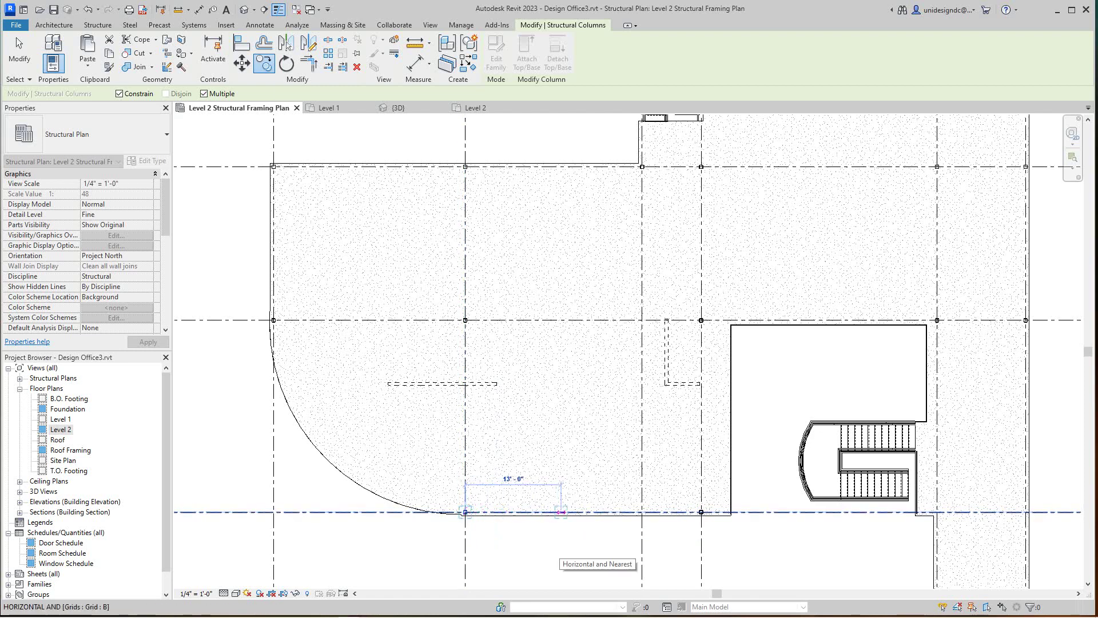
right_click(561, 512)
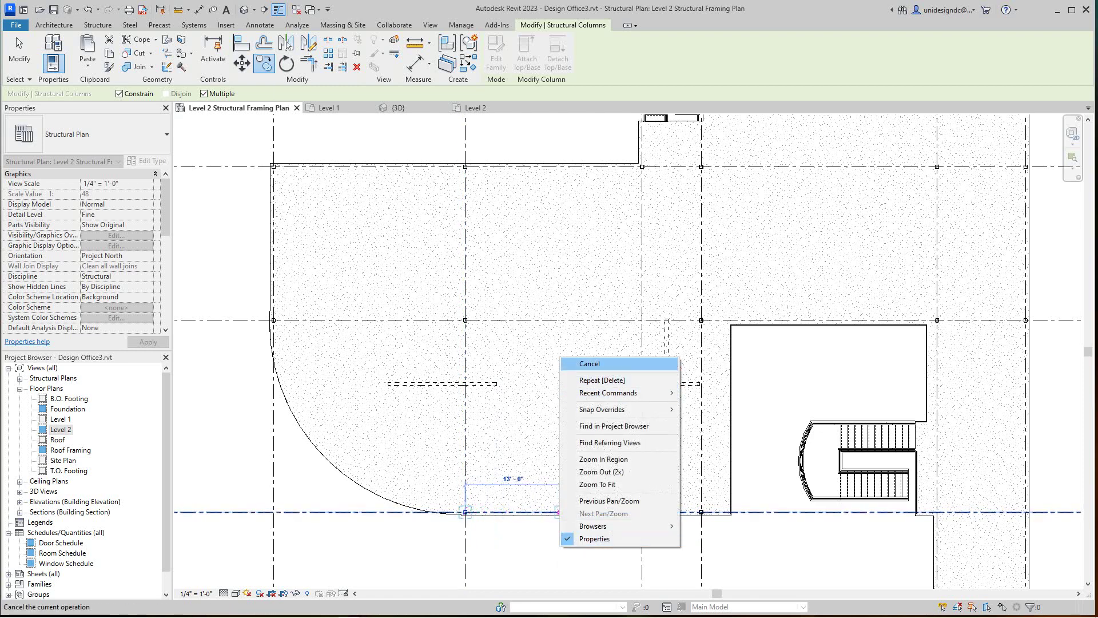
left_click(589, 364)
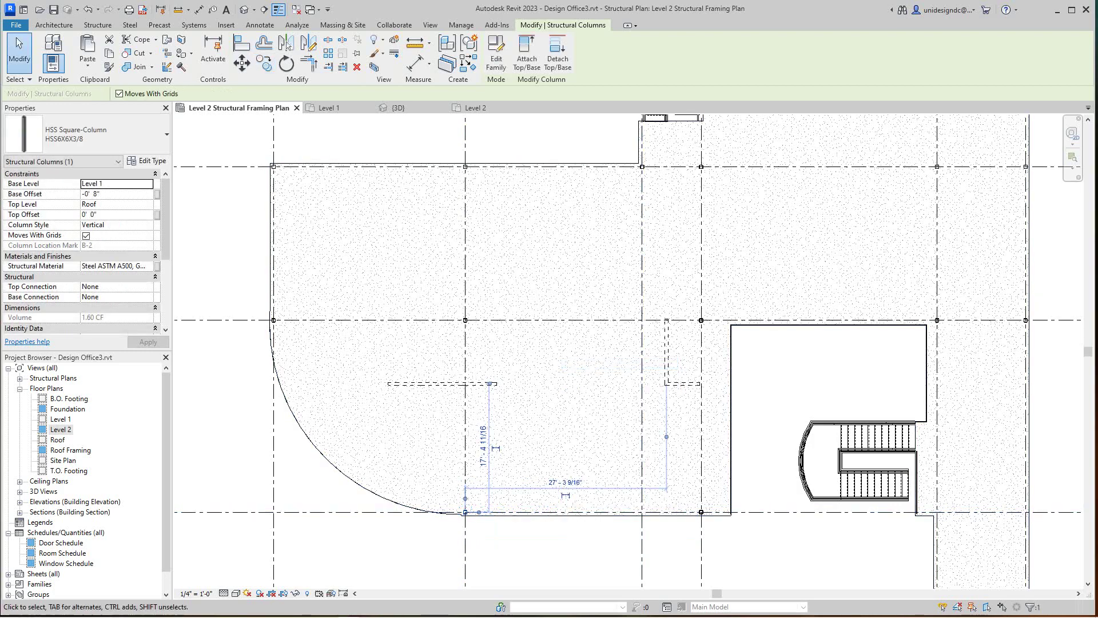
scroll(599, 565, "down", 1)
middle_click_drag(599, 565, 479, 446)
scroll(774, 478, "up", 1)
middle_click_drag(775, 478, 672, 523)
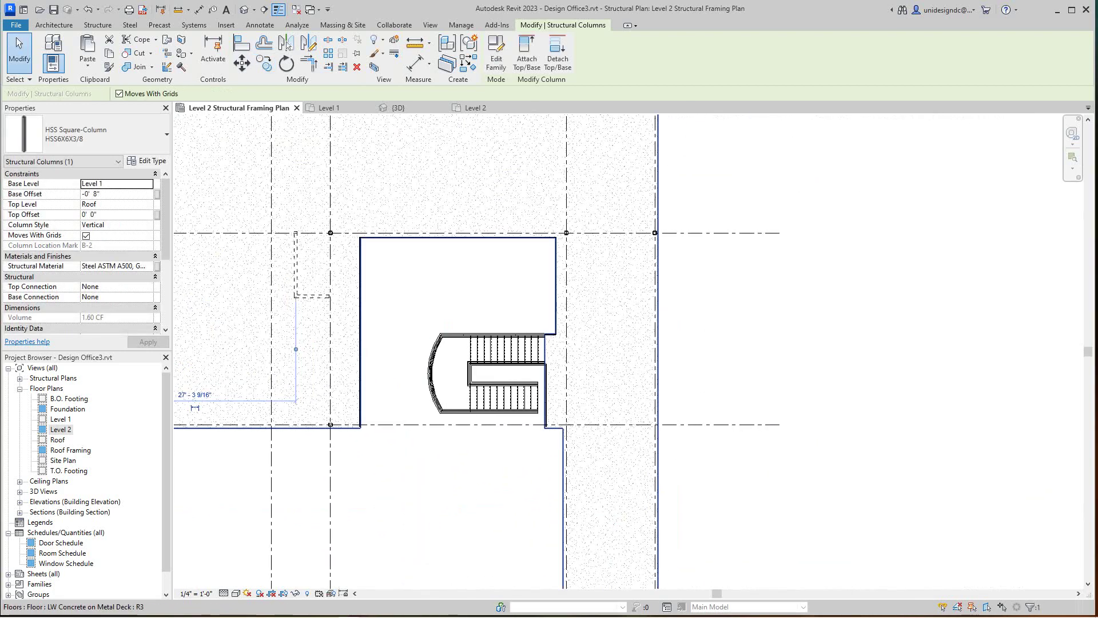
scroll(597, 254, "up", 2)
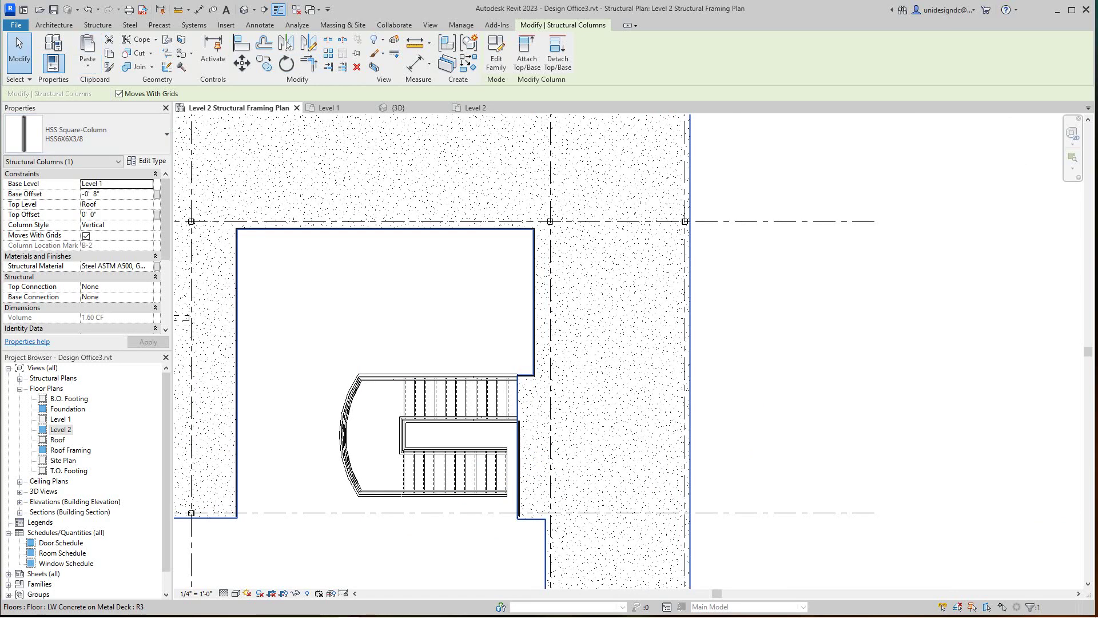
left_click(97, 25)
left_click(72, 52)
scroll(656, 563, "up", 2)
left_click(503, 490)
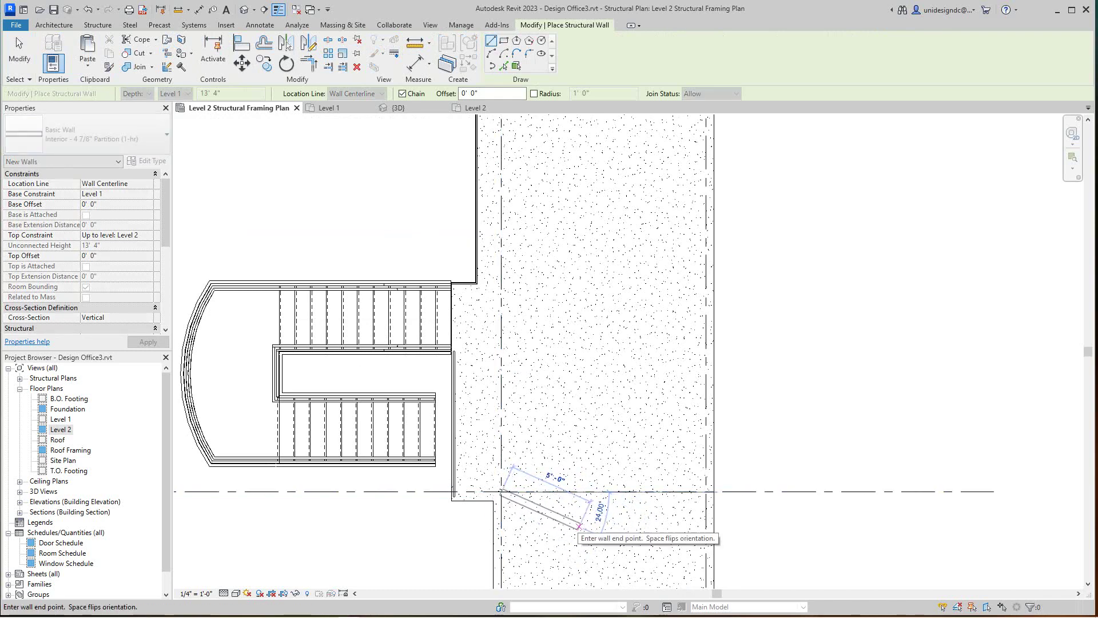
right_click(579, 526)
left_click(608, 343)
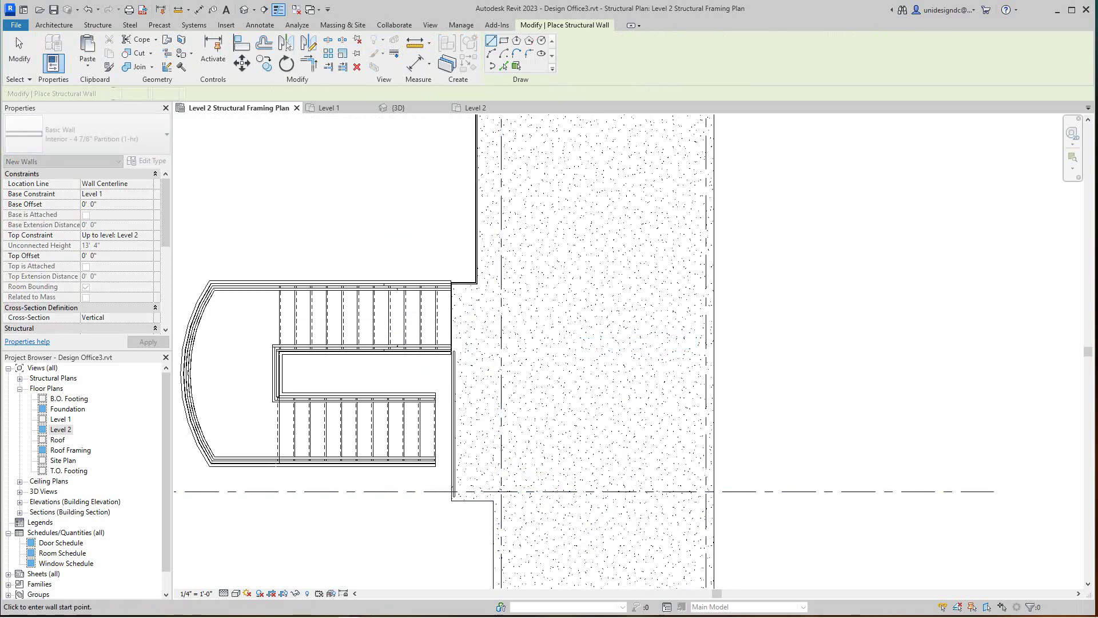
- Place vertical HSS6X6X3/8 structural columns on grid B at its intersections with grids 6 and 5, with depth down to Level 1
left_click(98, 25)
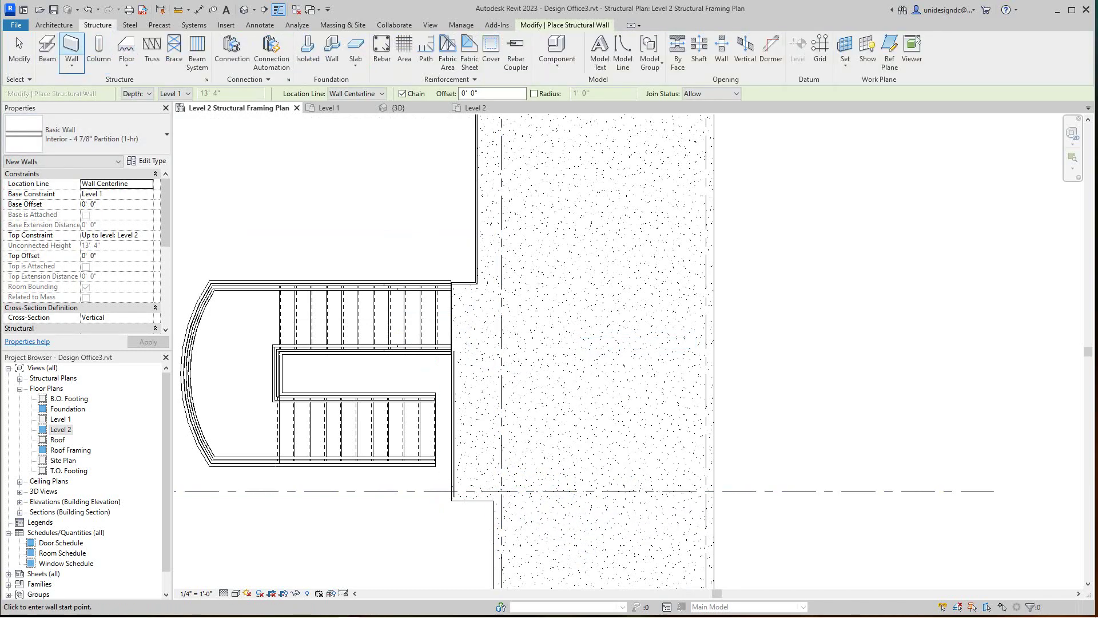
left_click(99, 51)
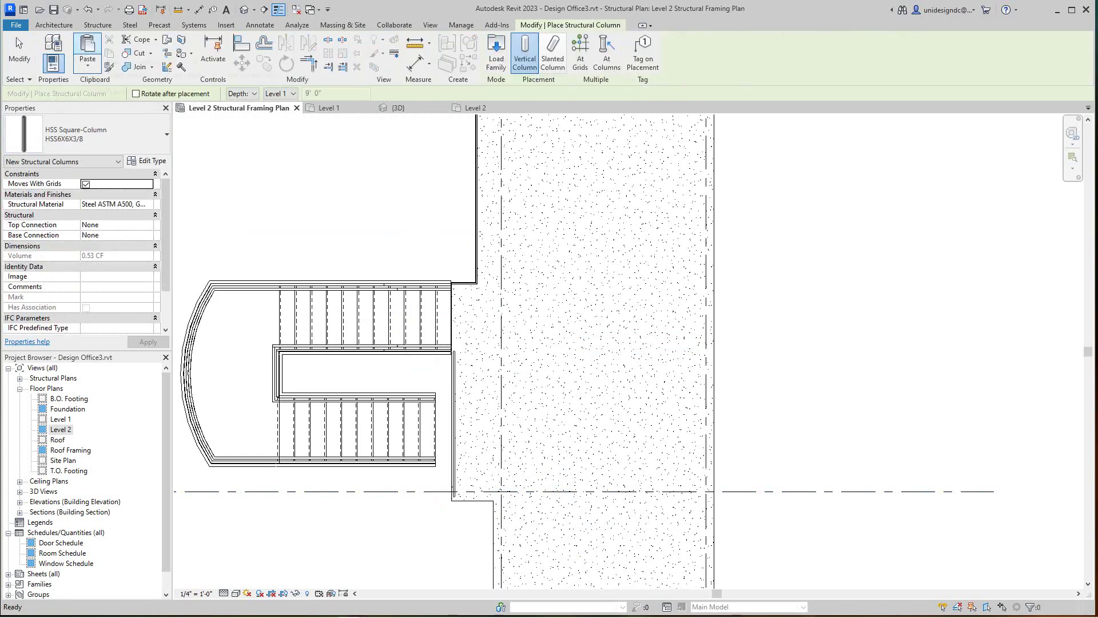
scroll(706, 494, "up", 1)
left_click(706, 488)
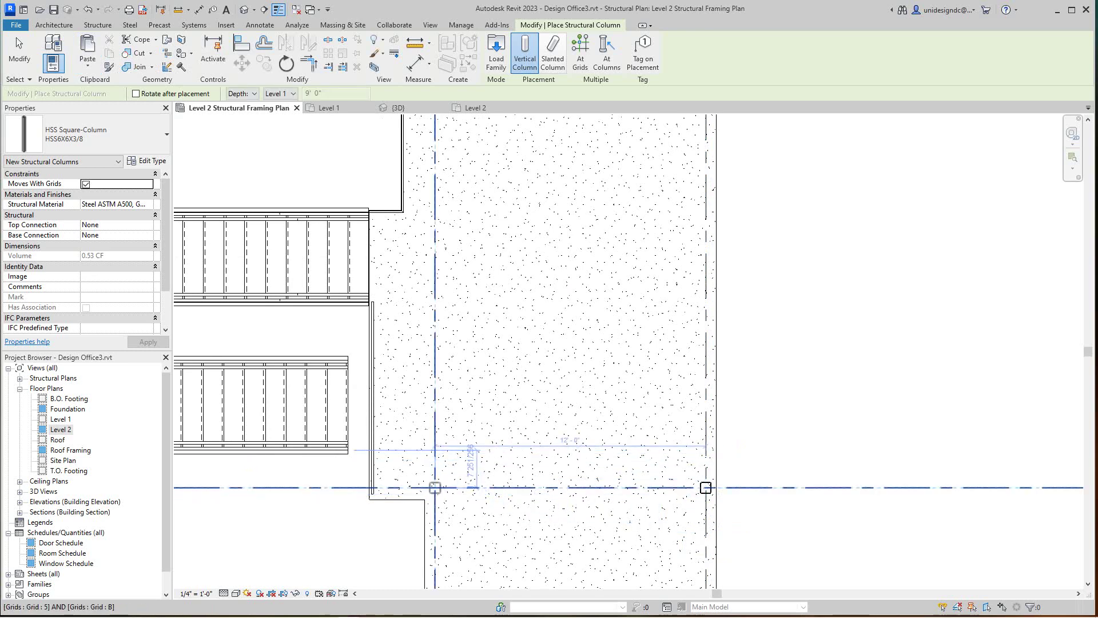
- Place vertical HSS6X6X3/8 columns on grid A at its intersections with grids 5 and 6, and end column placement
scroll(434, 487, "down", 5)
middle_click_drag(458, 476, 500, 316)
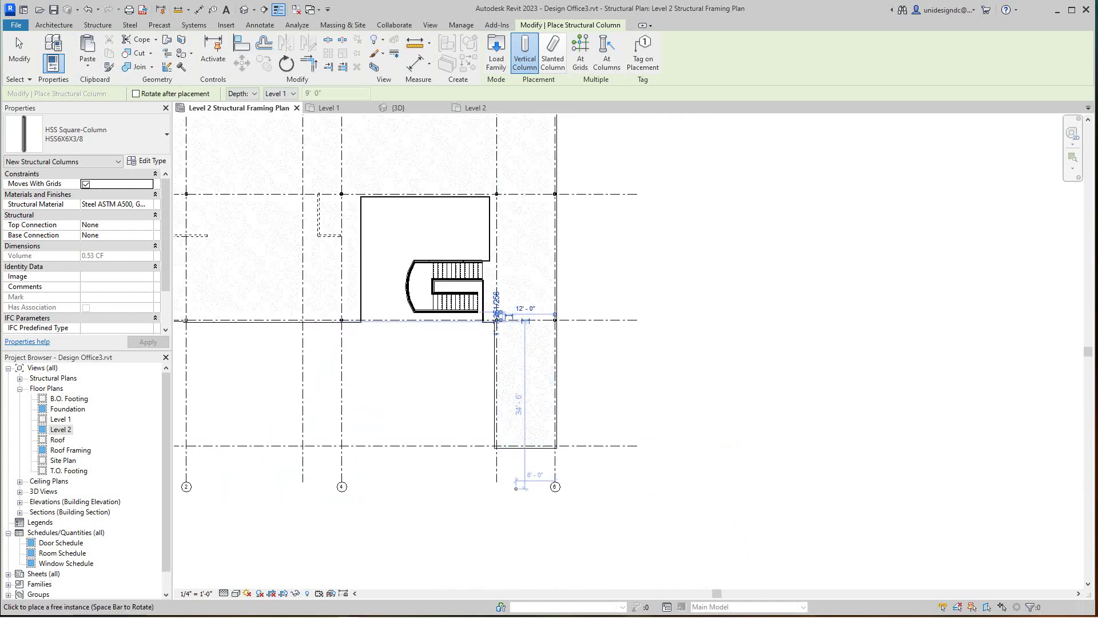
scroll(507, 474, "up", 5)
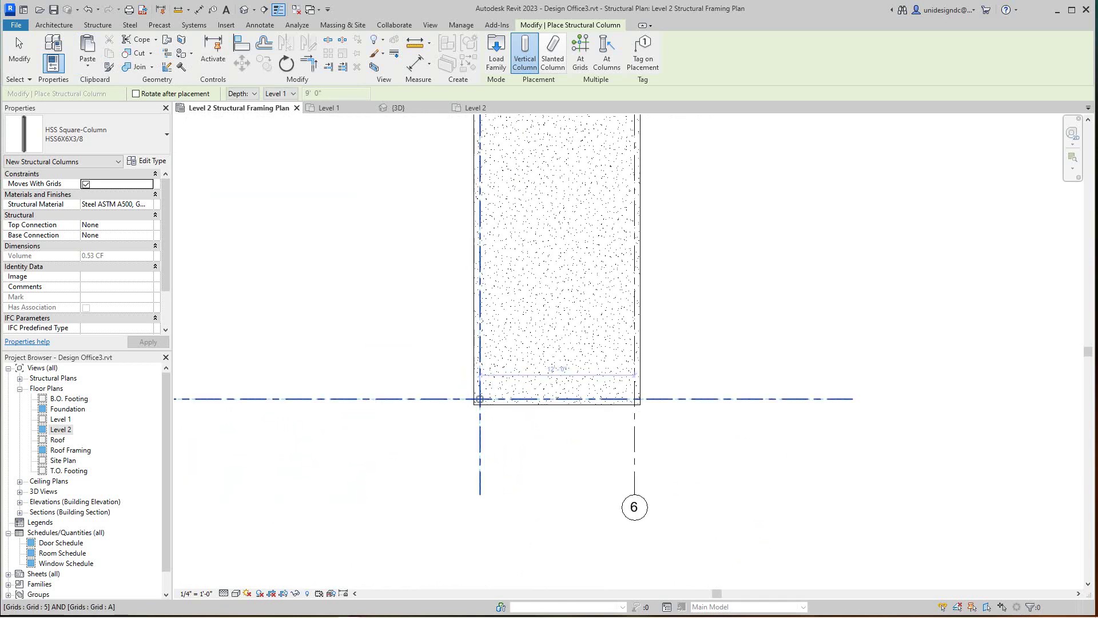
left_click(480, 399)
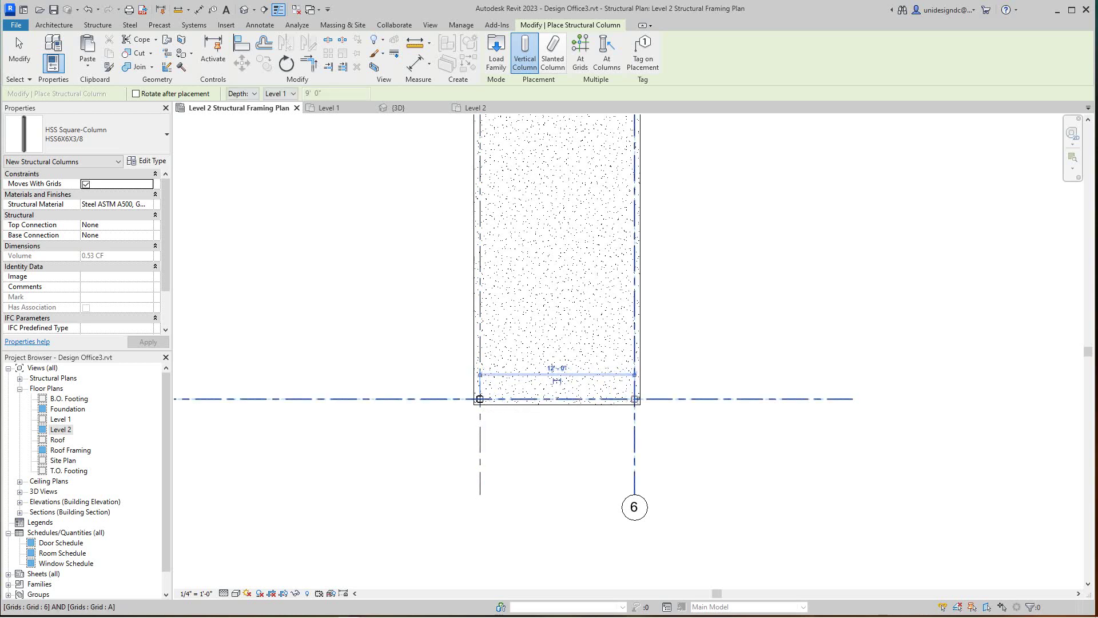
left_click(635, 399)
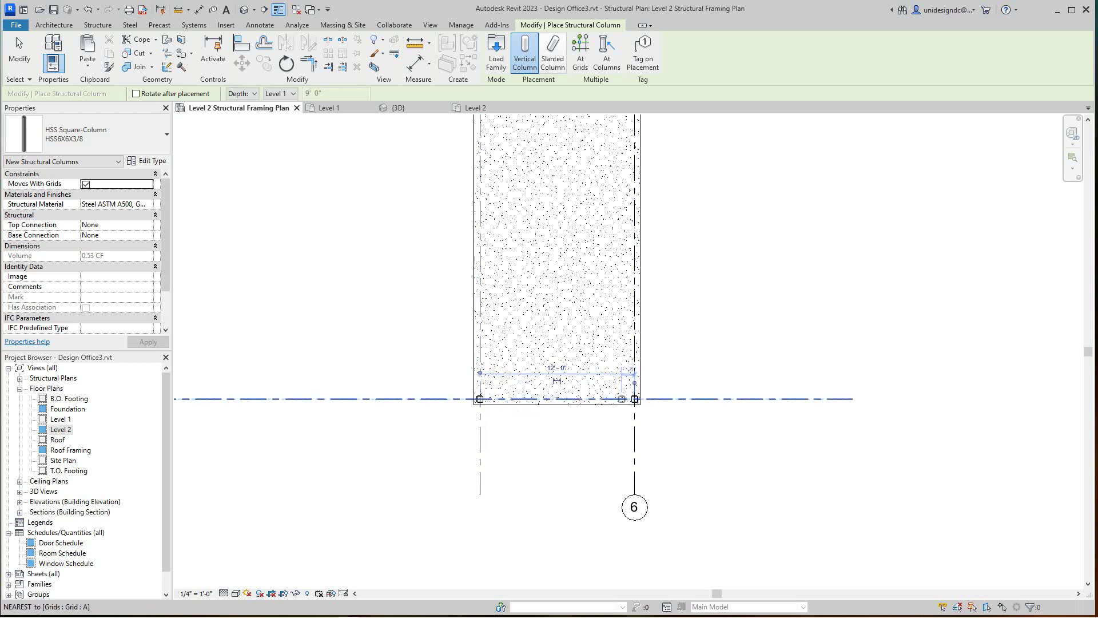
right_click(622, 464)
left_click(654, 282)
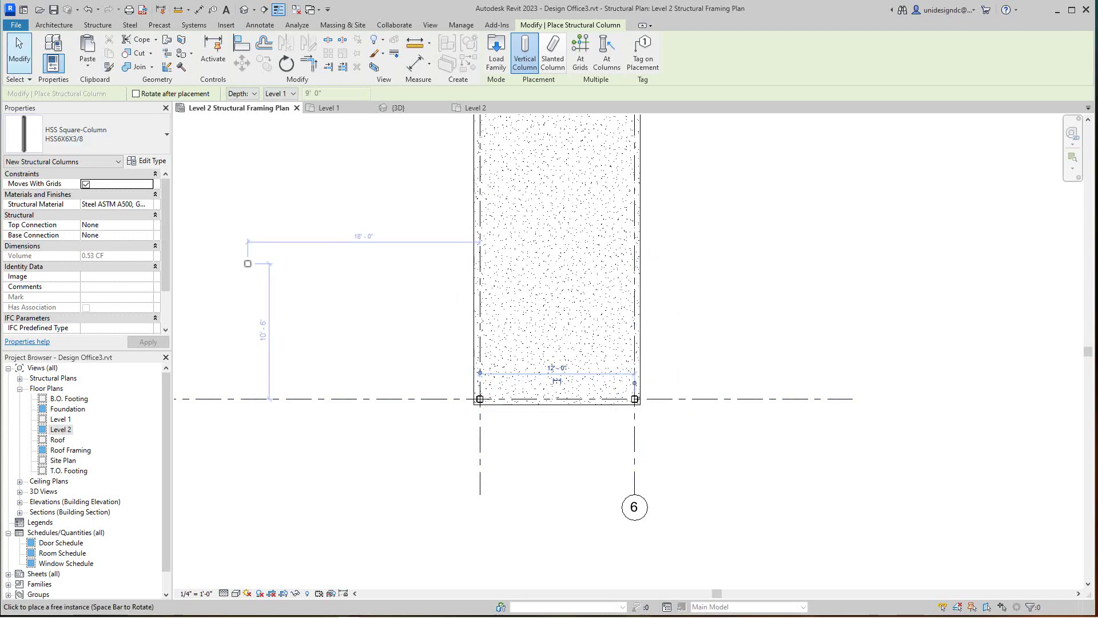
left_click(19, 52)
- Review the whole Level 2 framing plan for missing columns at the grid intersections
scroll(389, 394, "down", 2)
scroll(356, 375, "down", 1)
mouse_move(357, 375)
middle_mouse_down()
mouse_move(488, 574)
mouse_move(563, 587)
mouse_move(597, 578)
middle_mouse_up()
scroll(489, 574, "down", 5)
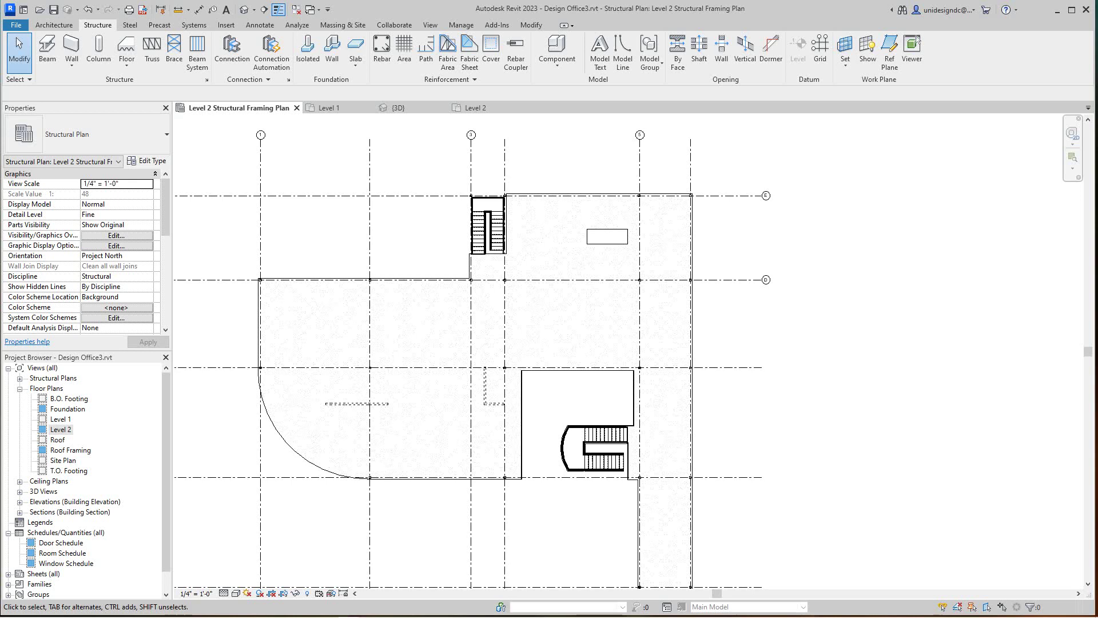
middle_click_drag(596, 577, 603, 557)
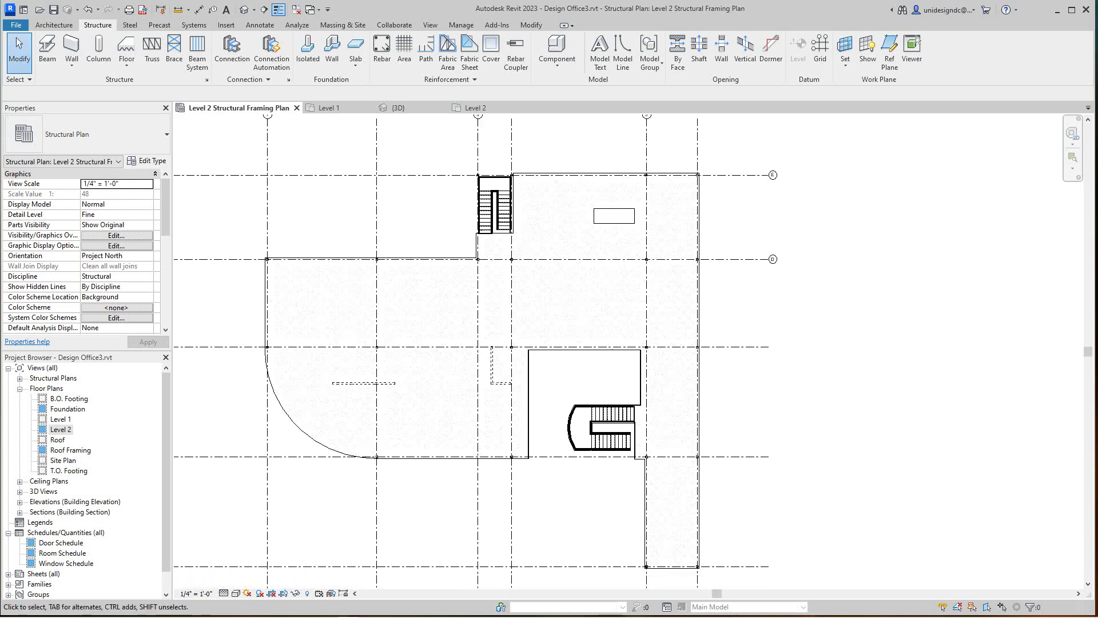
scroll(633, 546, "down", 3)
scroll(569, 482, "up", 2)
scroll(379, 508, "down", 1)
scroll(373, 528, "down", 1)
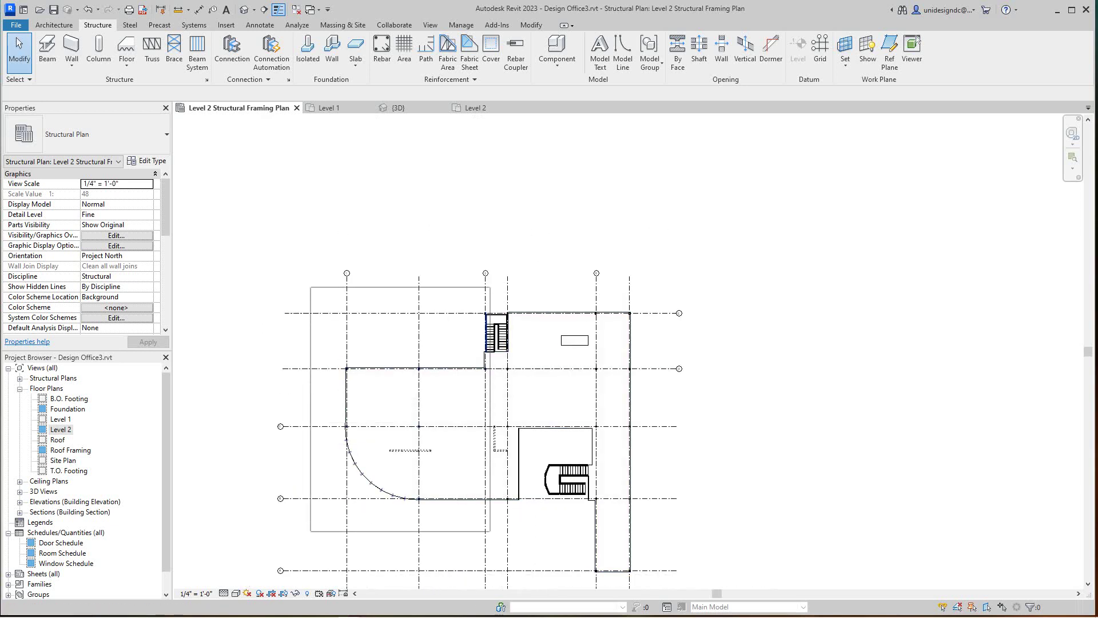
- Select the whole Level 2 framing plan and filter the selection down to only the structural columns
left_click_drag(532, 551, 673, 589)
left_click_drag(310, 287, 674, 588)
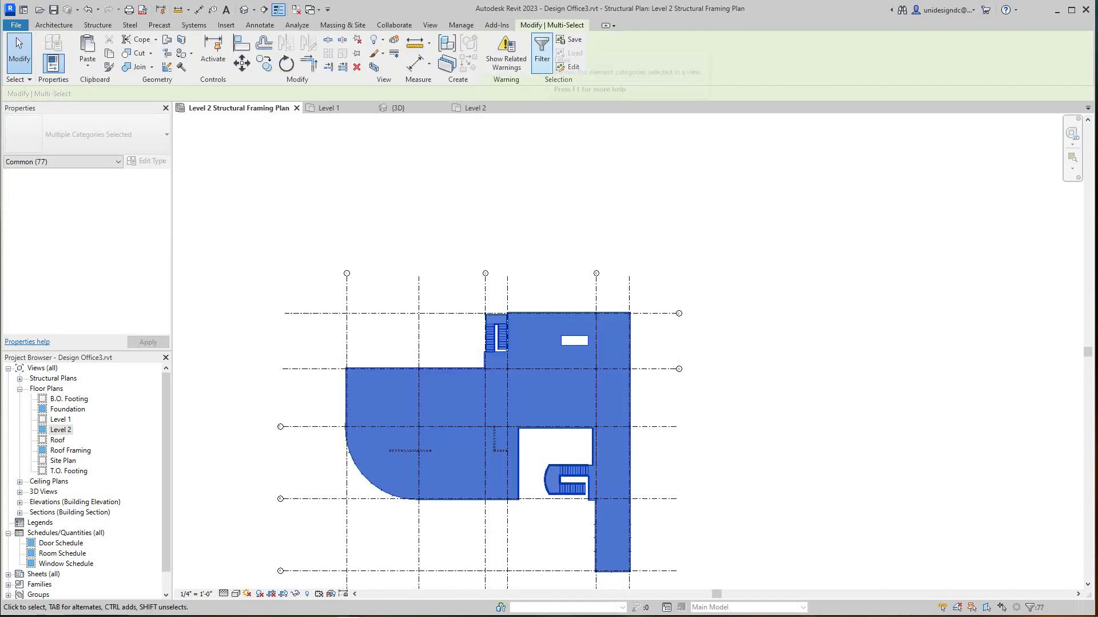
left_click(542, 51)
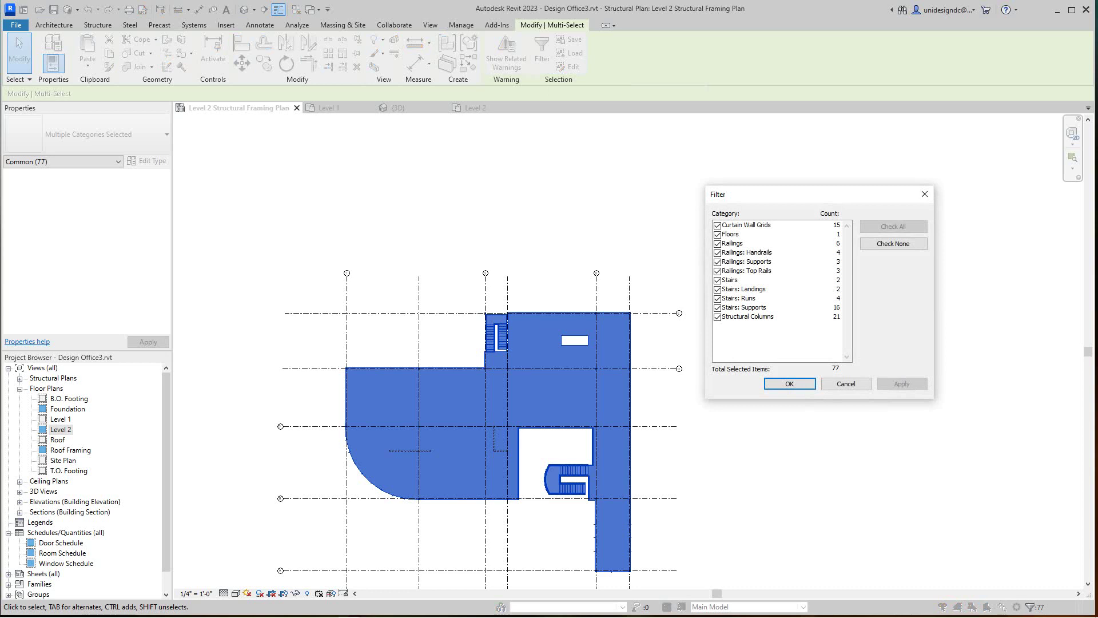
left_click(893, 243)
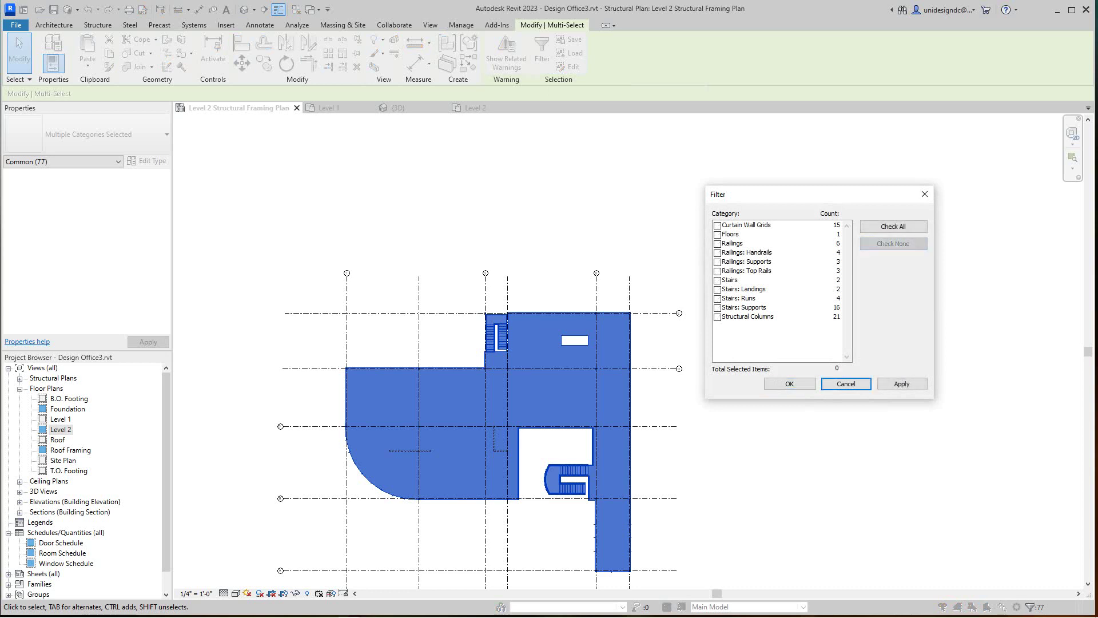
left_click(718, 316)
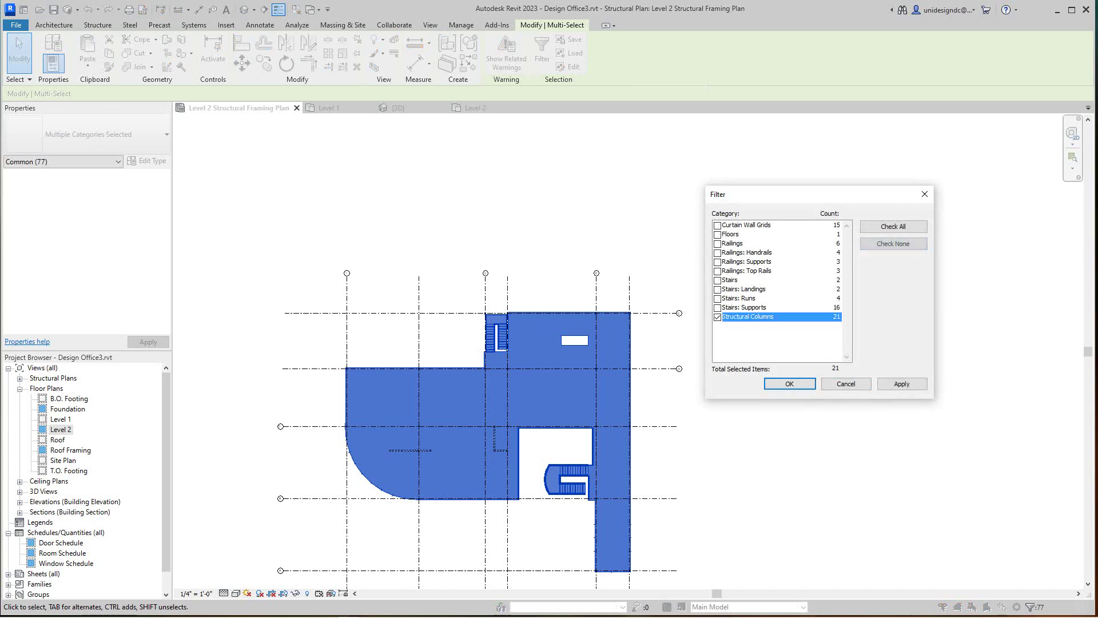
left_click(902, 384)
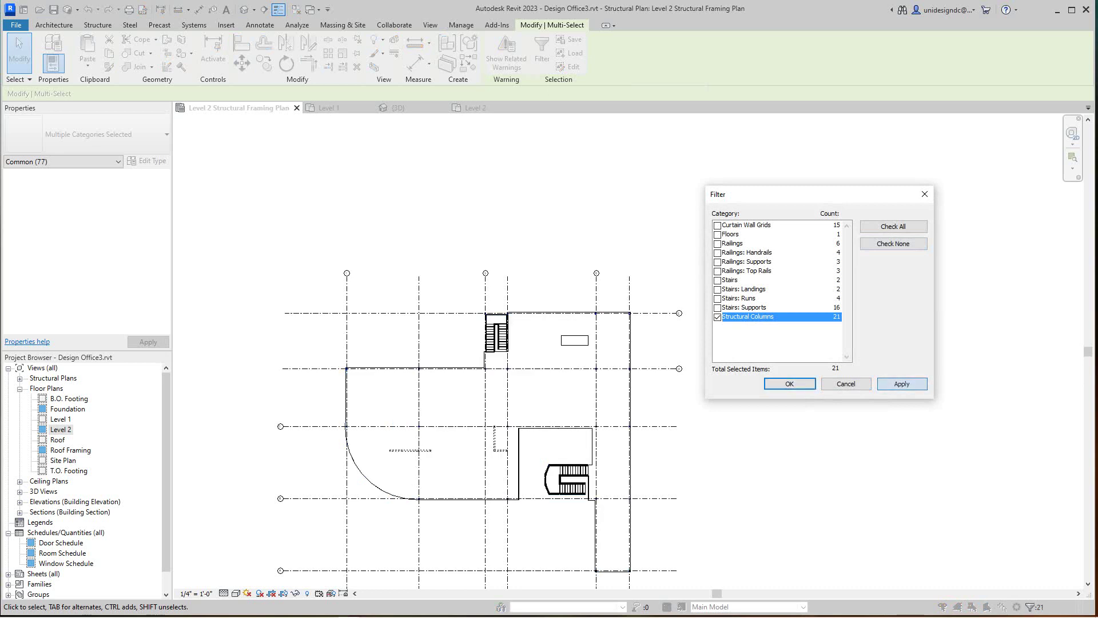
left_click(790, 383)
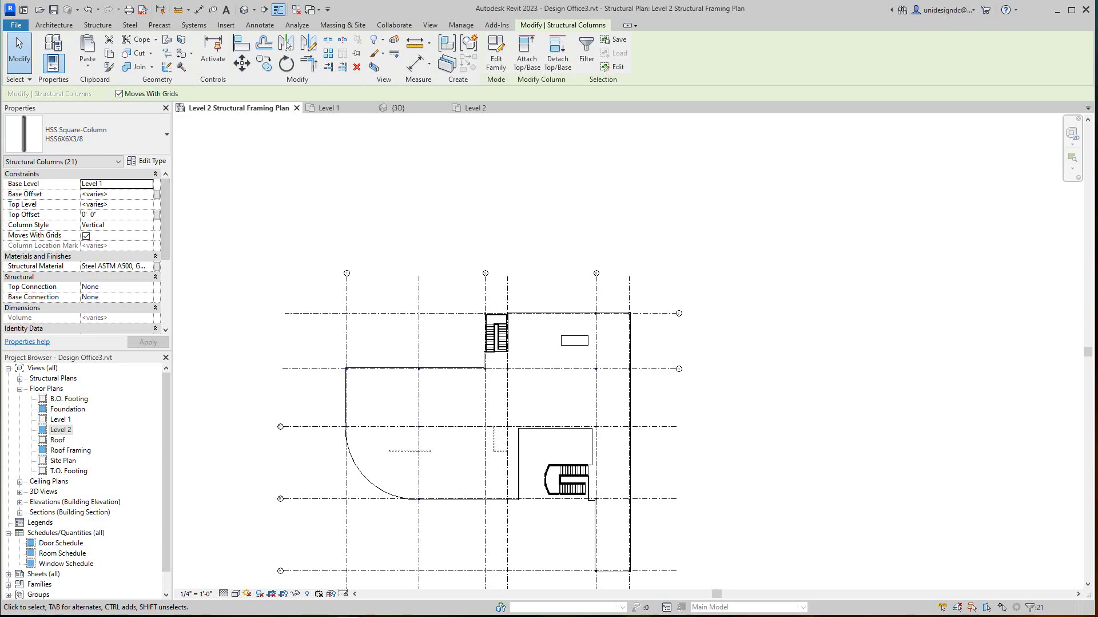
- Set the base offset of all the selected structural columns to -8" and apply it
scroll(502, 380, "up", 5)
middle_click_drag(501, 379, 559, 406)
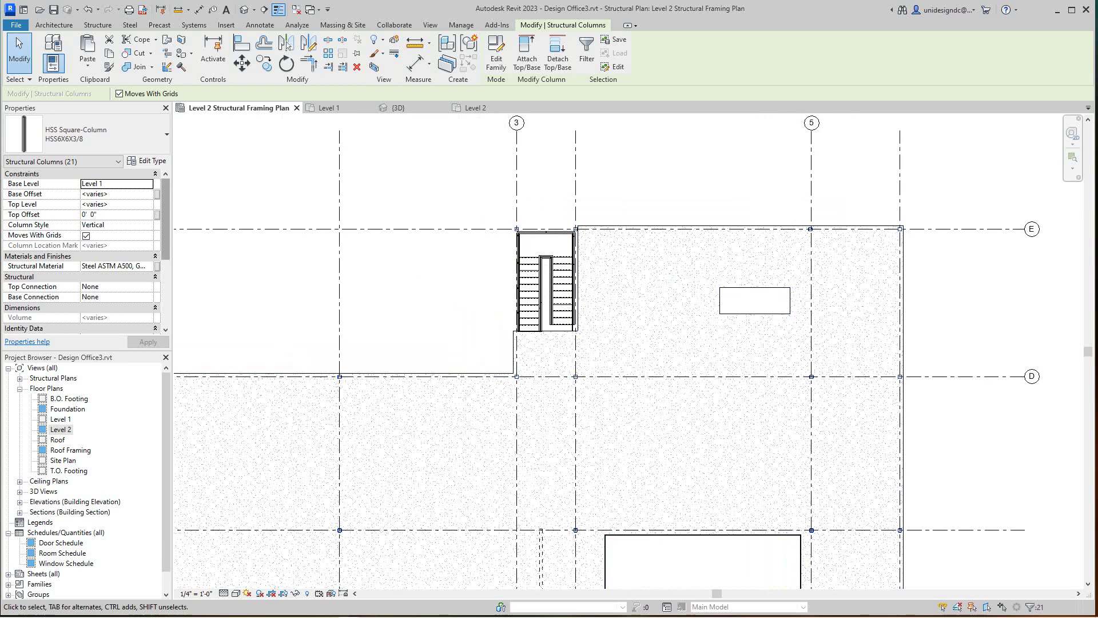
scroll(80, 250, "down", 3)
scroll(80, 250, "up", 3)
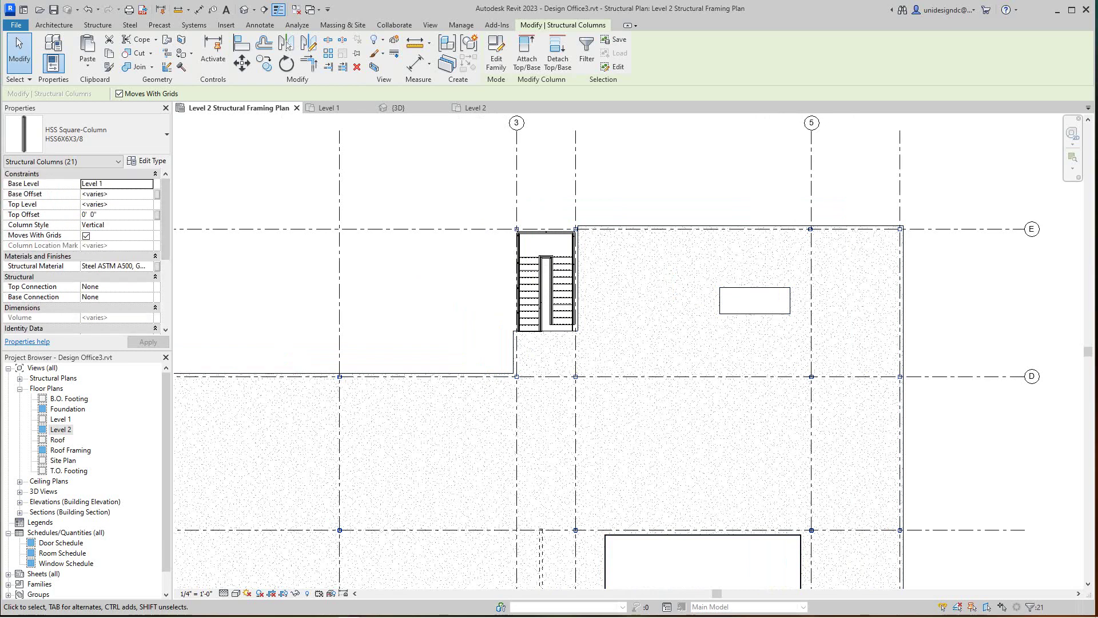
left_click(116, 194)
type("-8\"")
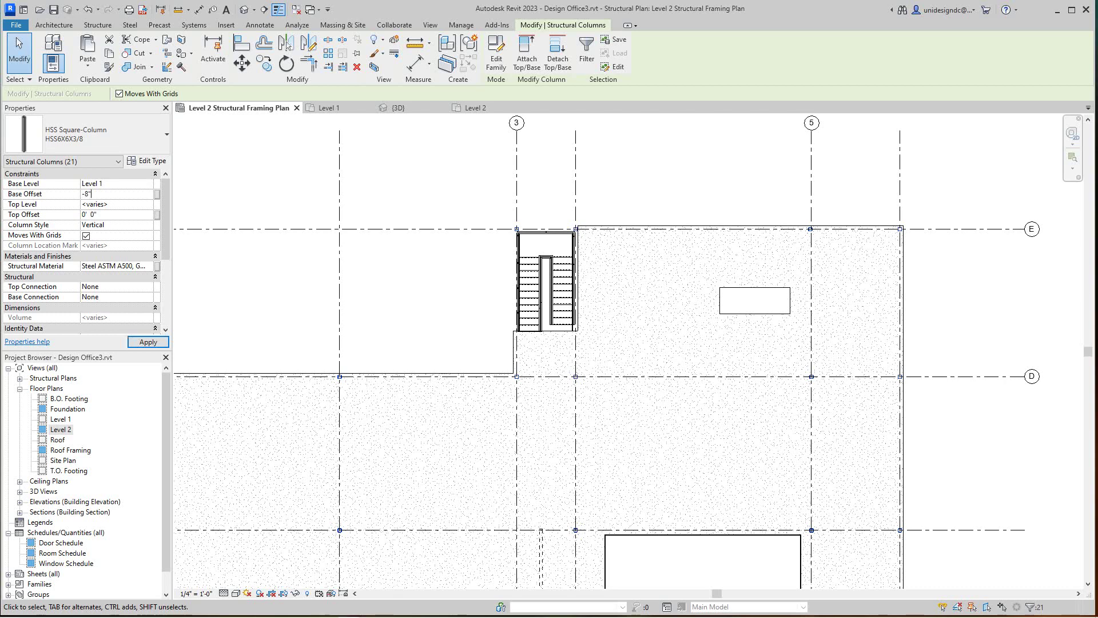
left_click(149, 342)
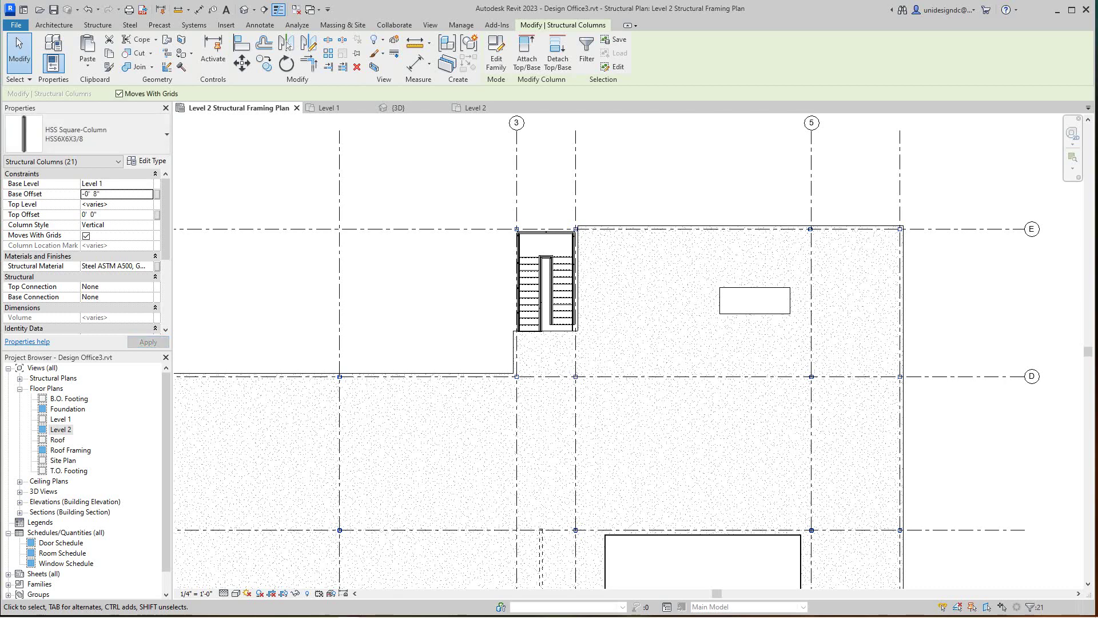
- Set the top level of the selected structural columns to Roof, apply it and clear the selection
left_click(114, 203)
left_click(148, 204)
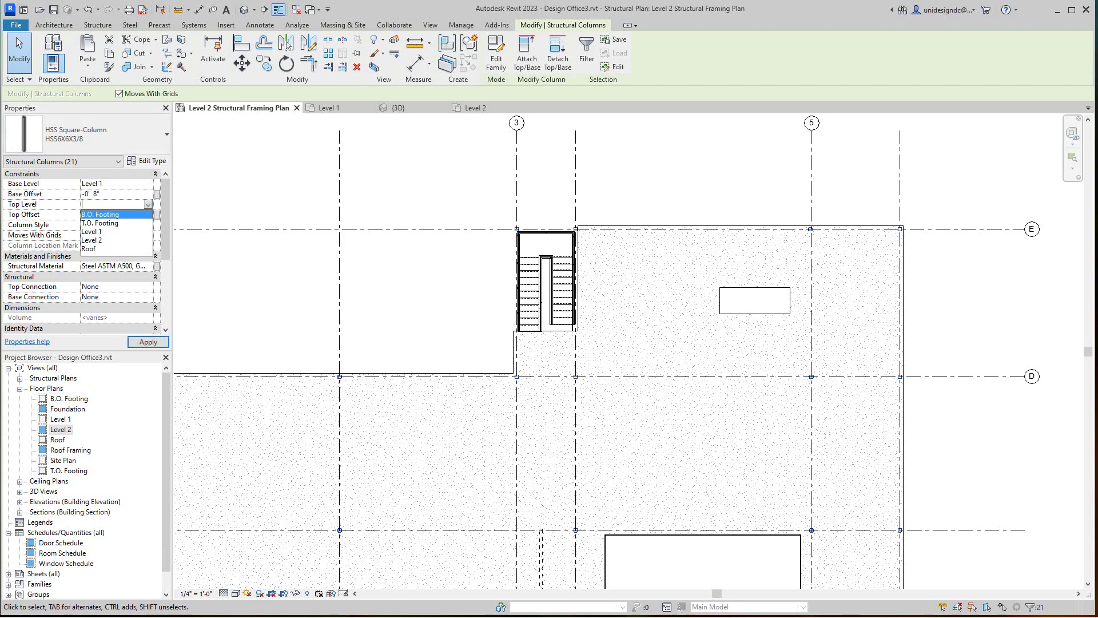
left_click(91, 248)
left_click(148, 341)
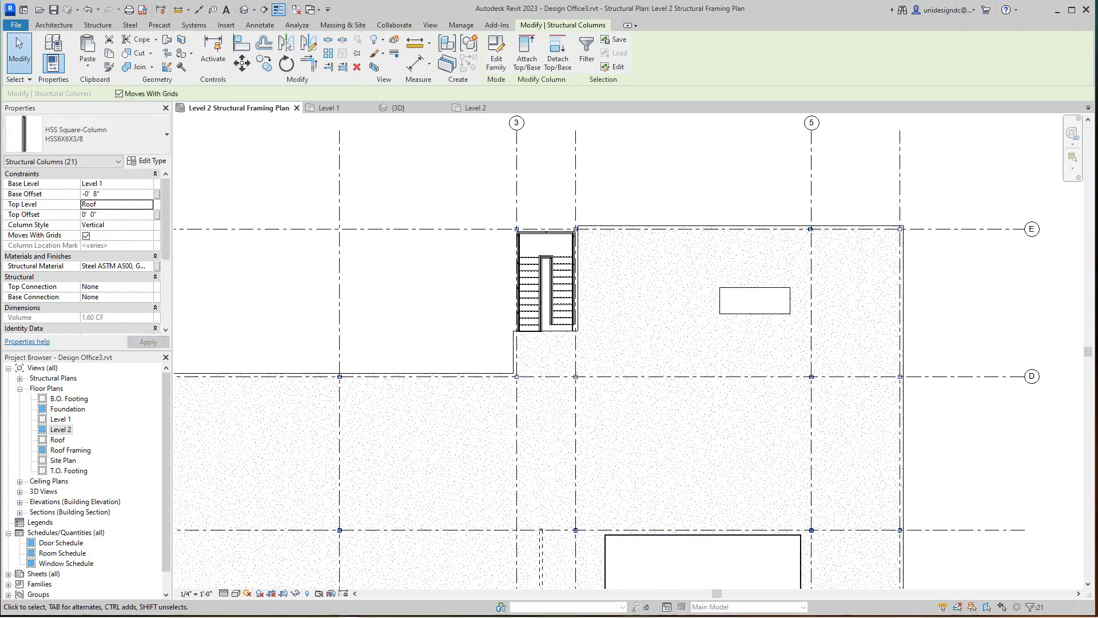
key("Escape")
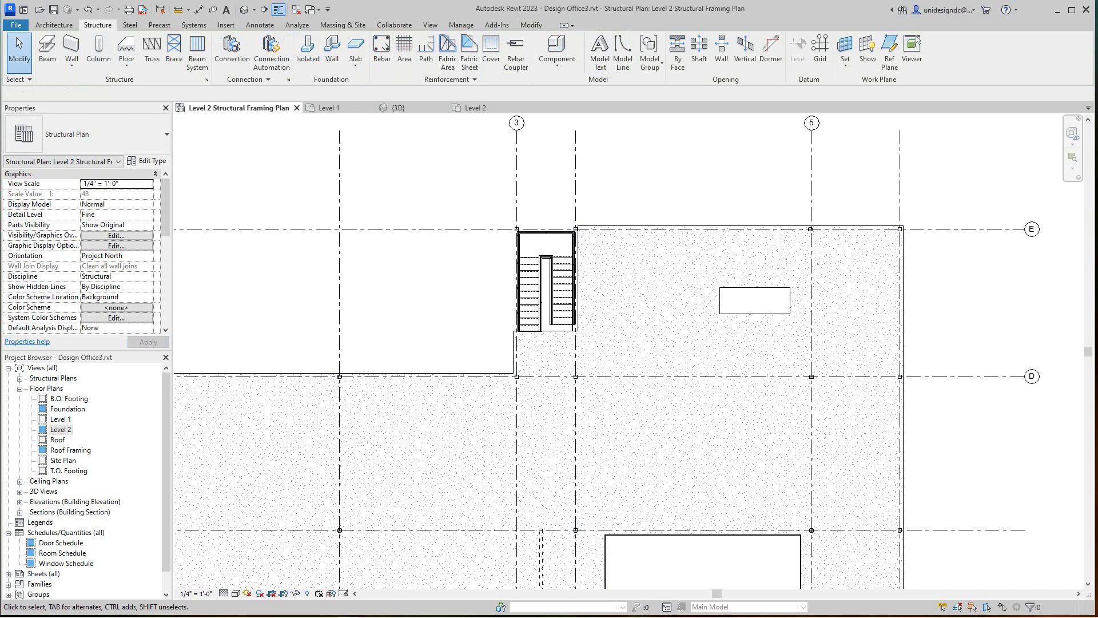
- Inspect the edited columns at the grid intersections around the stair and the curved slab edge
scroll(411, 291, "down", 3)
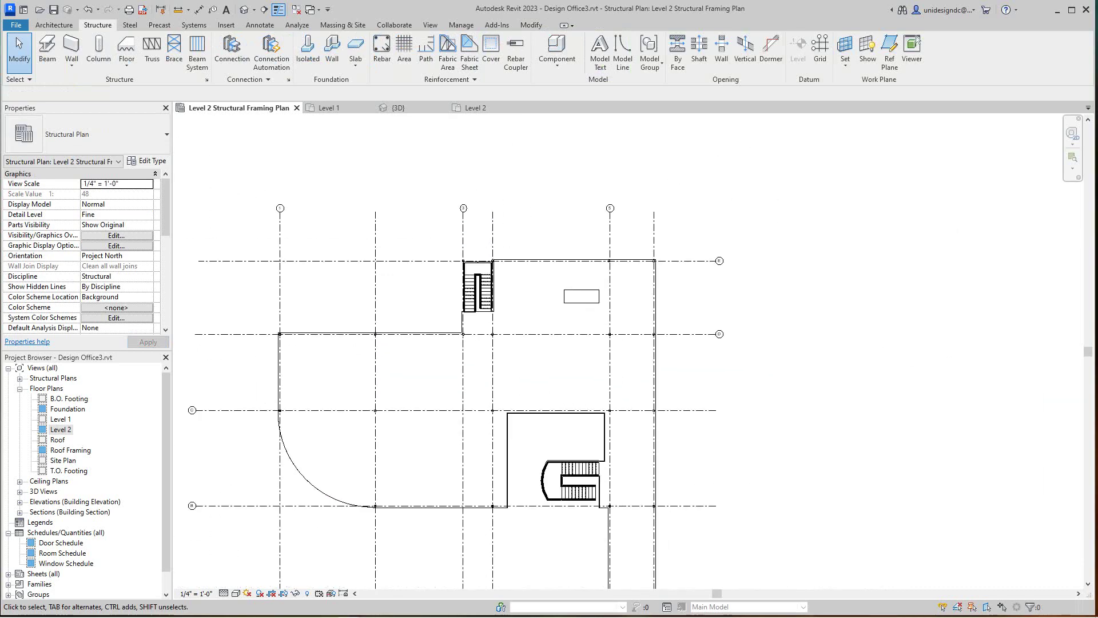
middle_click_drag(410, 290, 529, 267)
scroll(408, 329, "up", 3)
scroll(360, 261, "up", 1)
middle_click_drag(361, 262, 376, 249)
middle_click(376, 249)
scroll(630, 351, "down", 2)
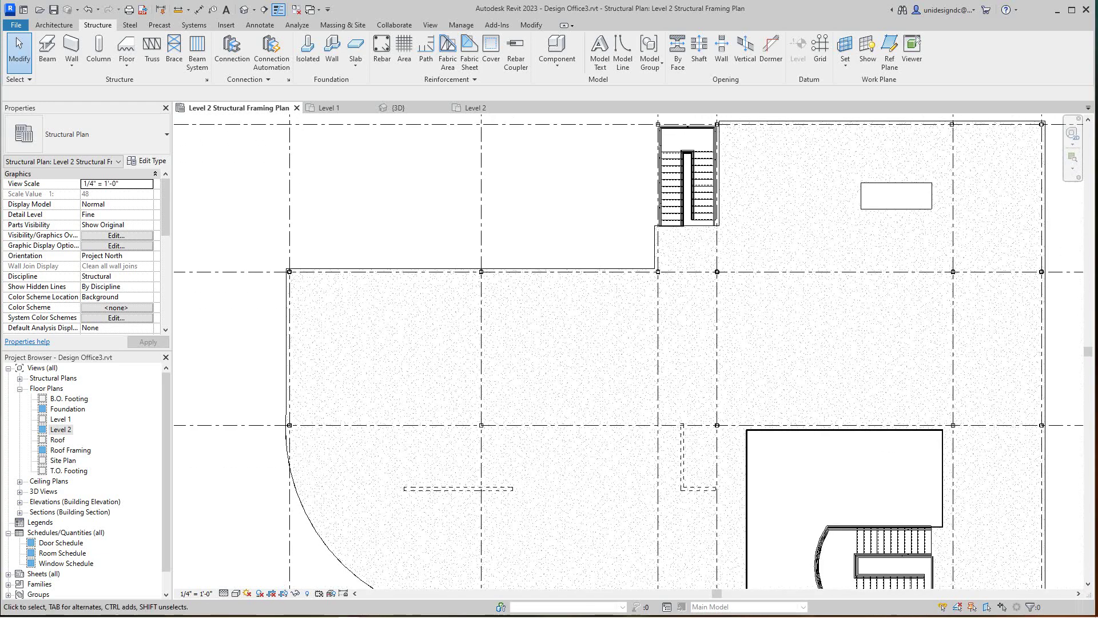
middle_click_drag(629, 351, 649, 396)
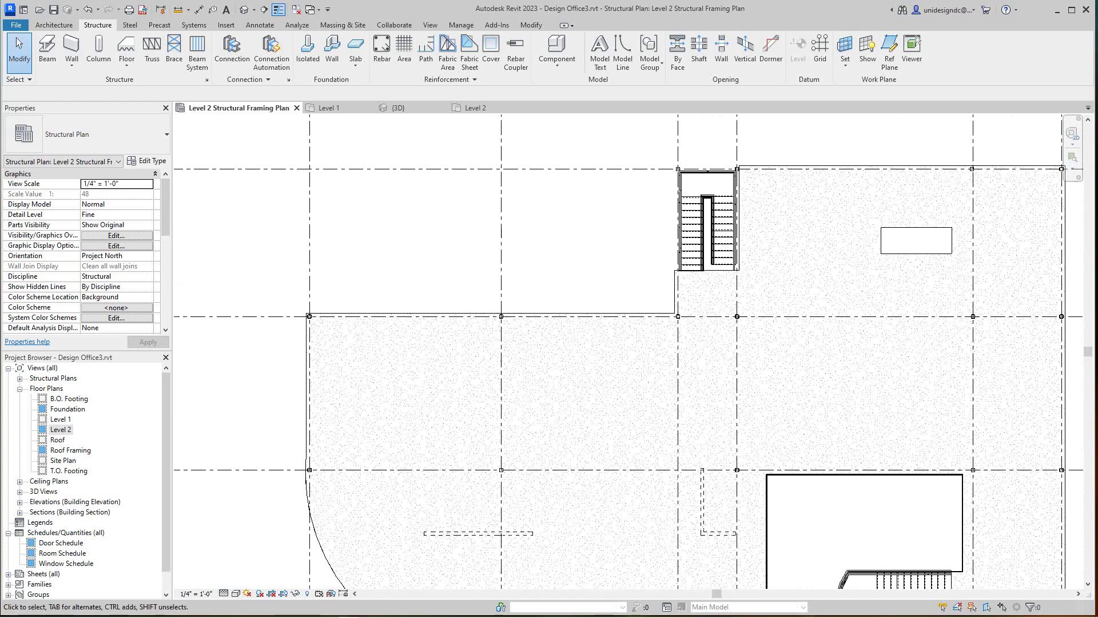
- Check which structural beam types are loaded in the project, and leave the Beam command
left_click(48, 49)
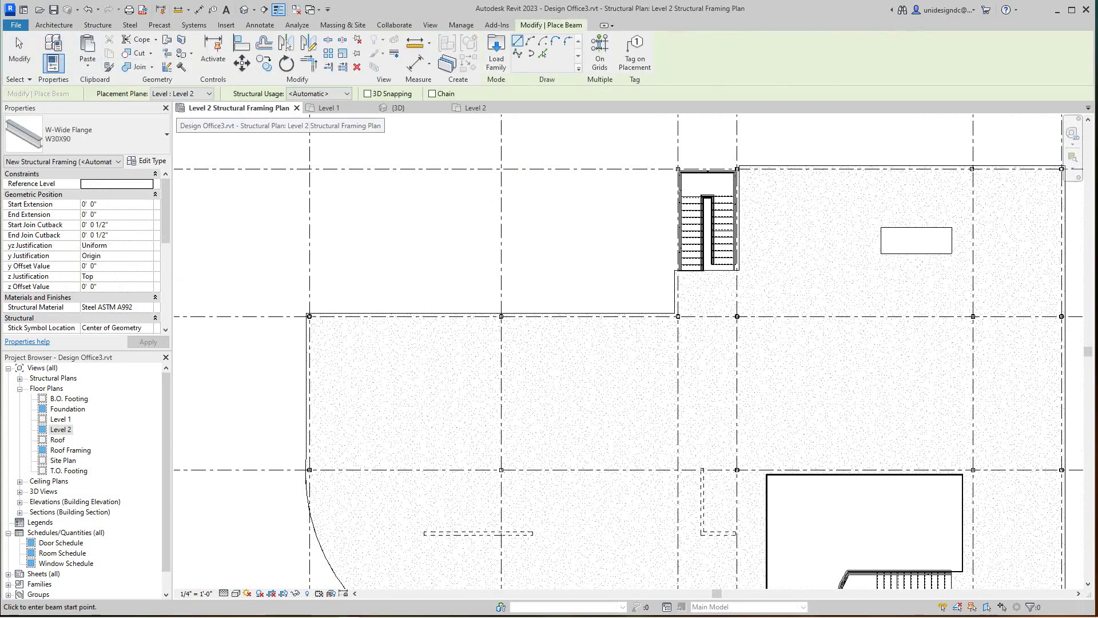
left_click(86, 134)
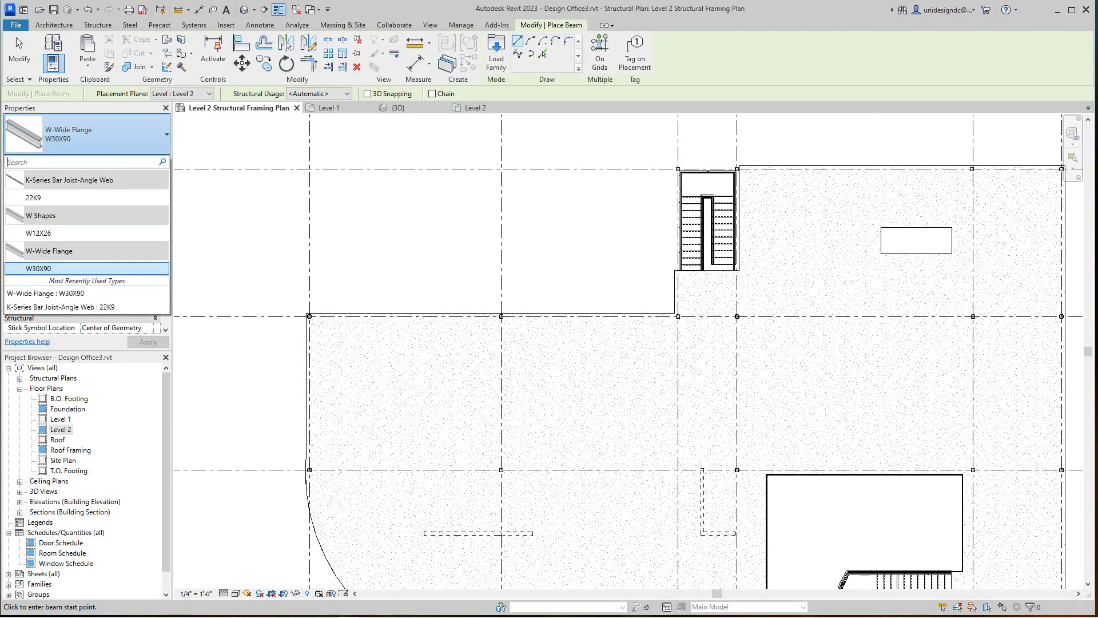
right_click(231, 151)
left_click(264, 158)
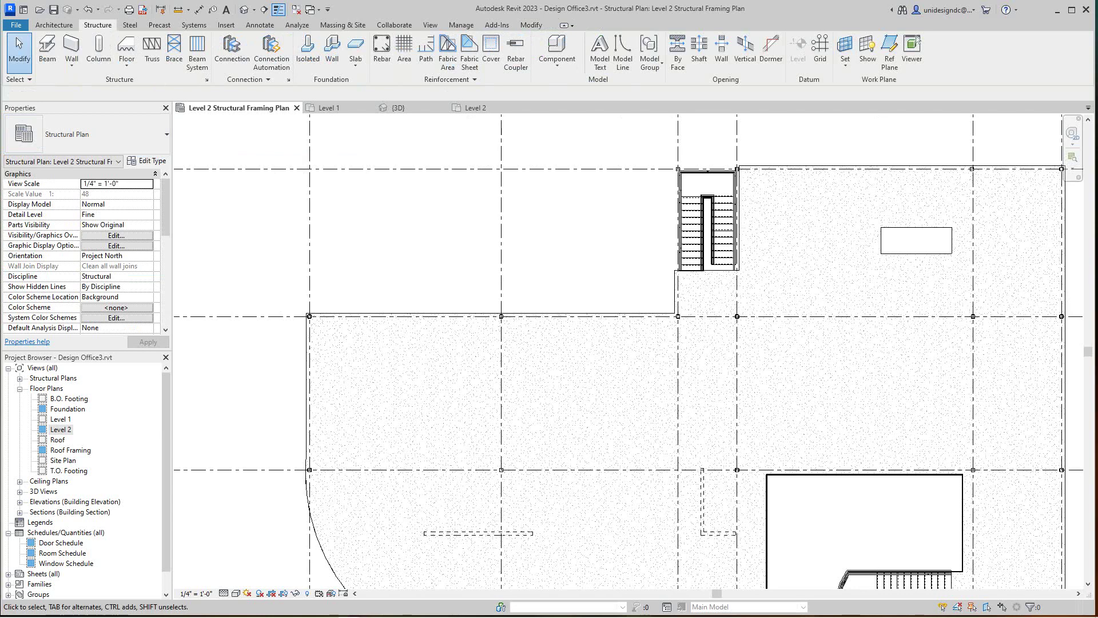
- Choose the W Shapes family from Structural Framing/Steel/AISC 14.1 in the Autodesk family library for loading
middle_click_drag(733, 383, 736, 393)
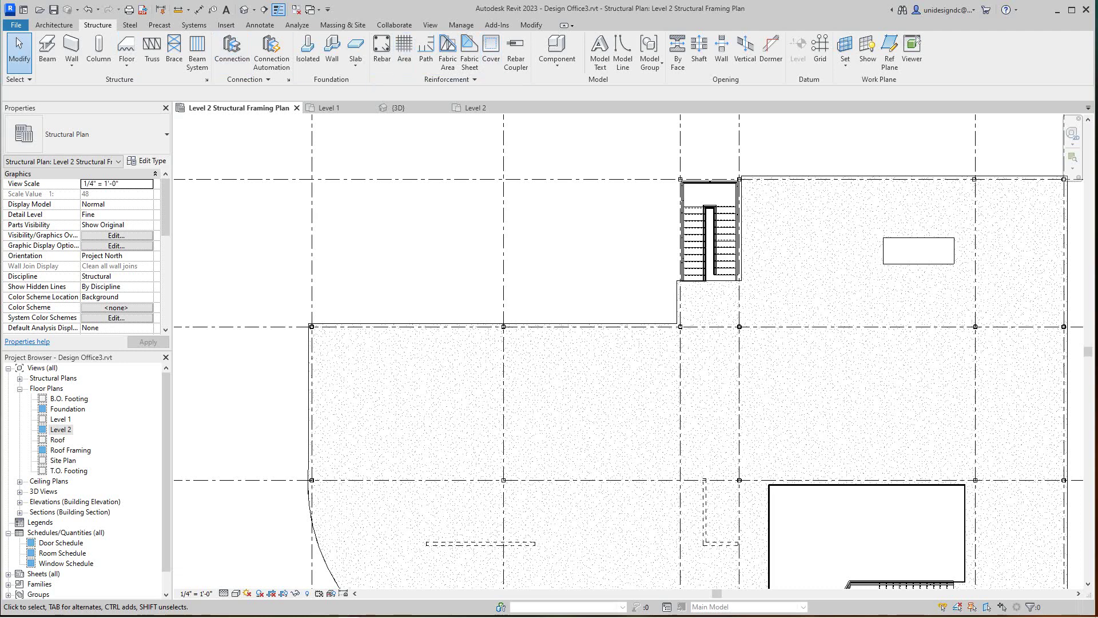
left_click(225, 25)
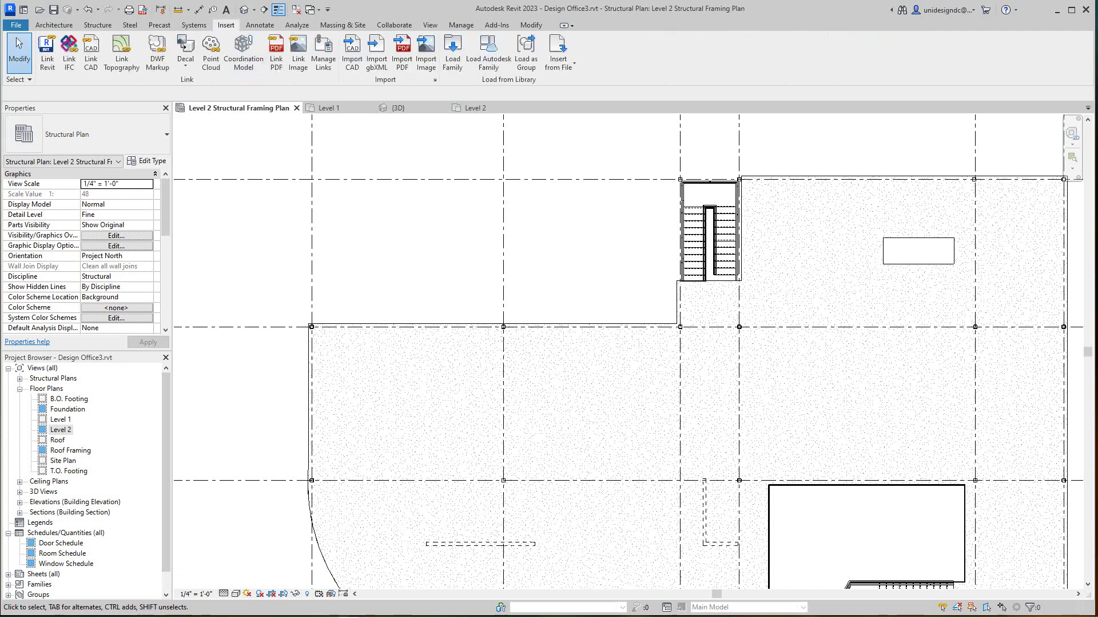
left_click(489, 55)
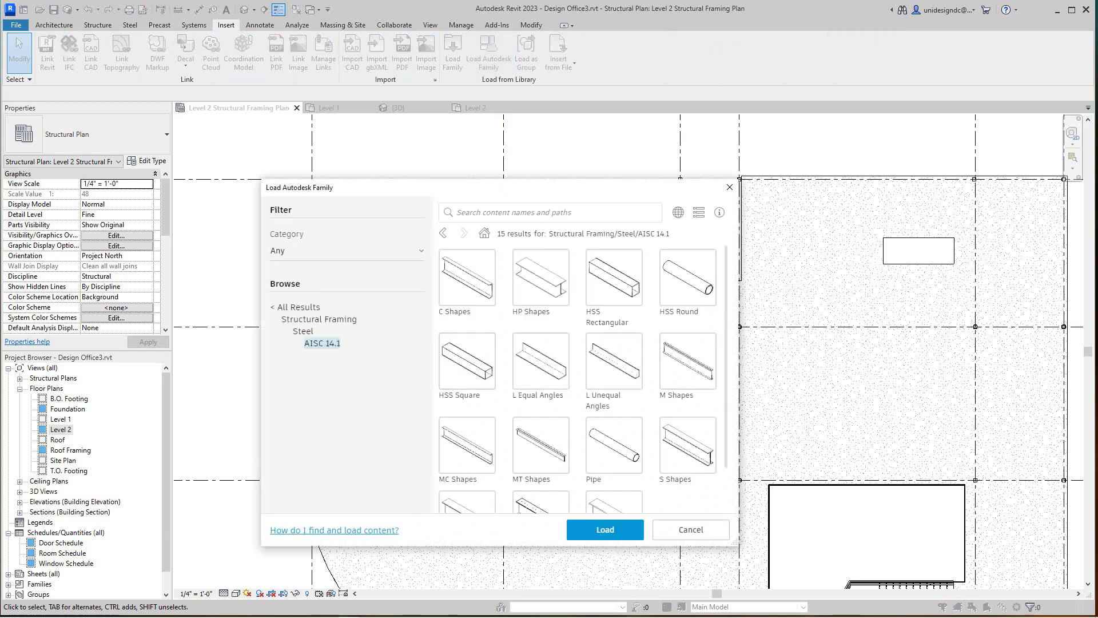
scroll(540, 492, "down", 1)
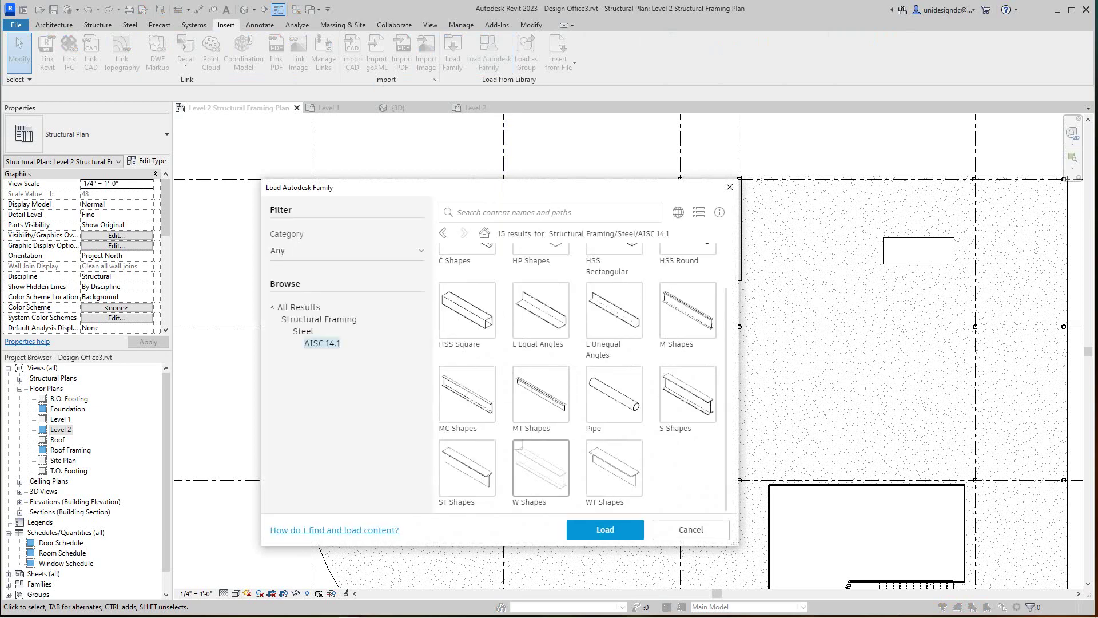
left_click(541, 467)
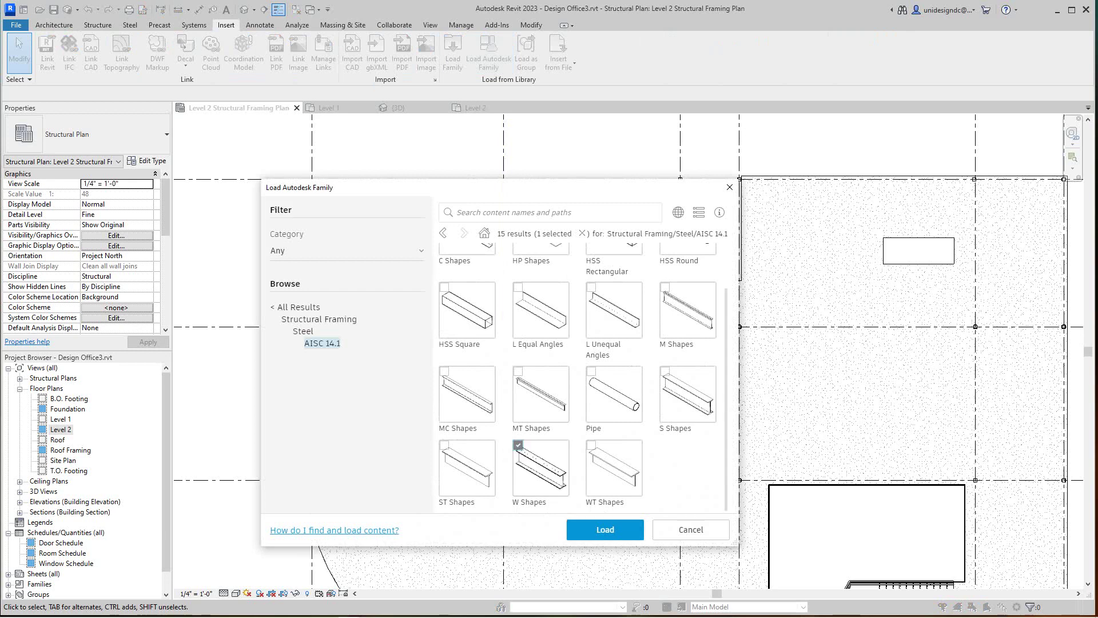
left_click(606, 529)
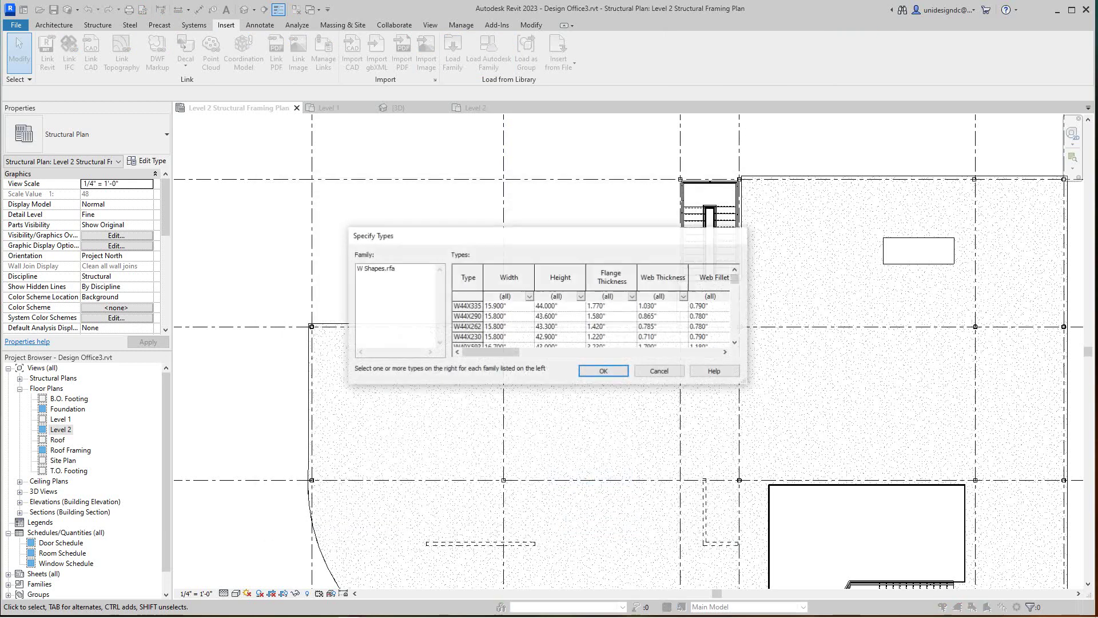
- Load the W24X55 type of the W Shapes family, overwriting the existing version in the project
scroll(592, 326, "down", 3)
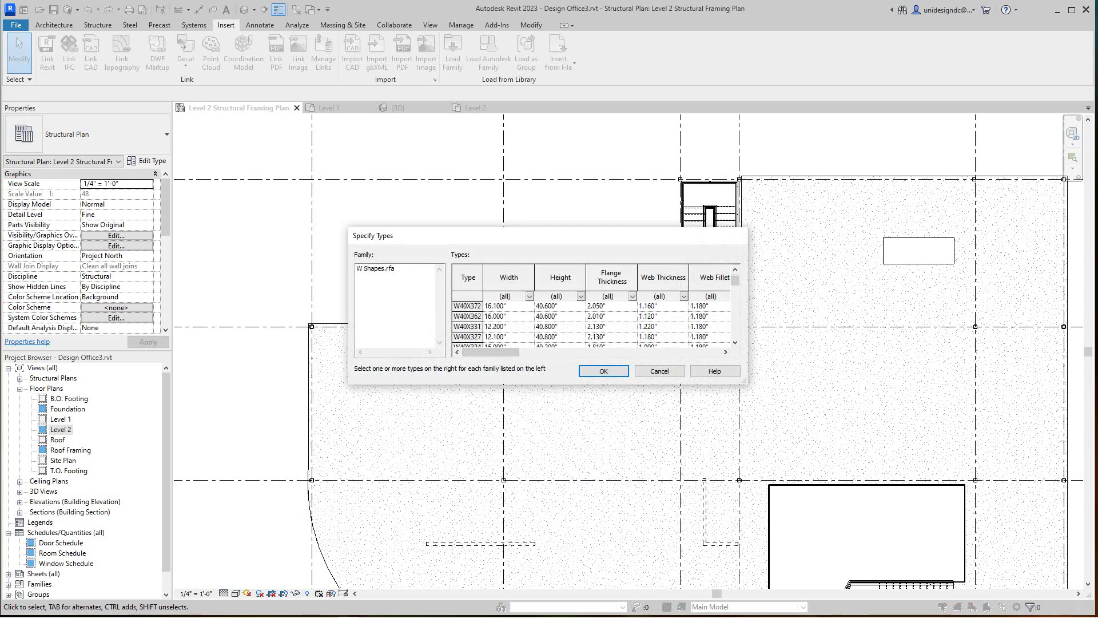
scroll(592, 323, "down", 10)
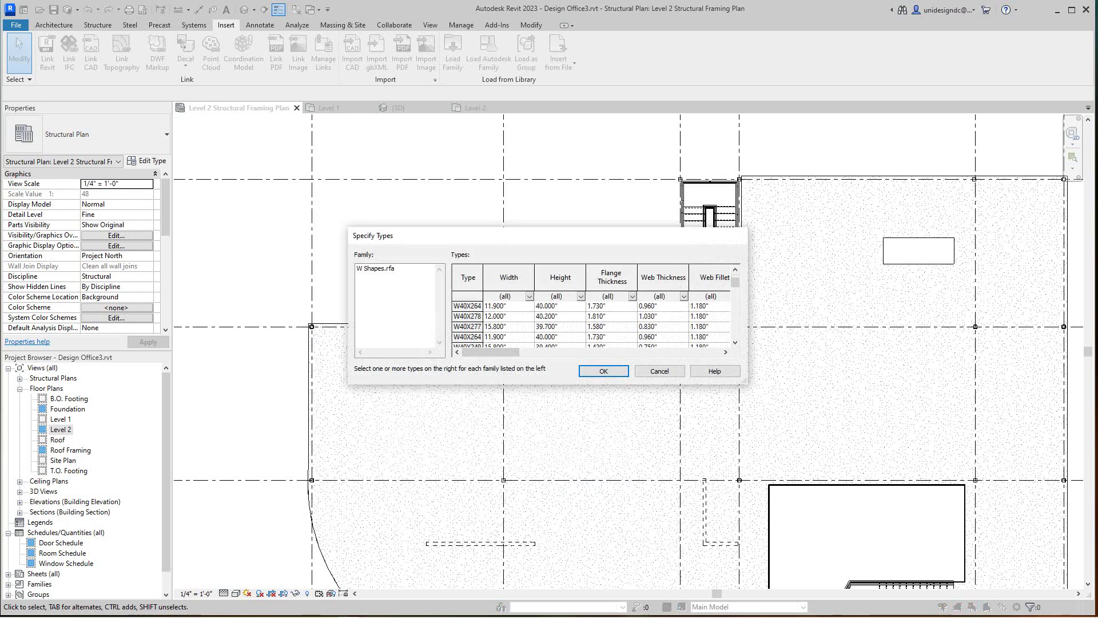
scroll(592, 323, "down", 15)
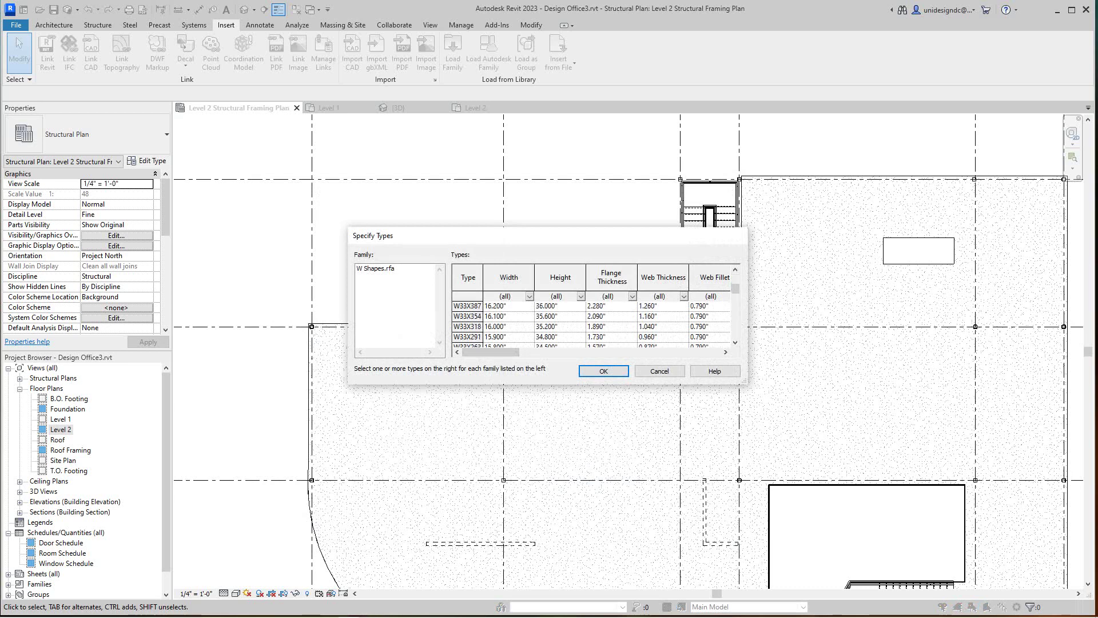
scroll(592, 324, "down", 9)
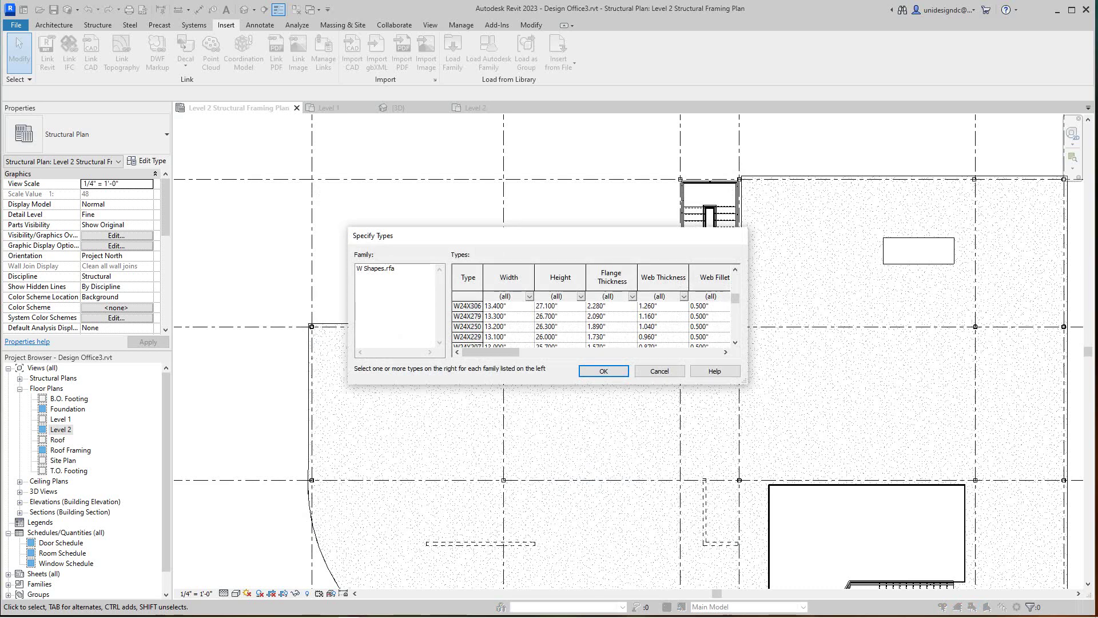
scroll(592, 323, "down", 2)
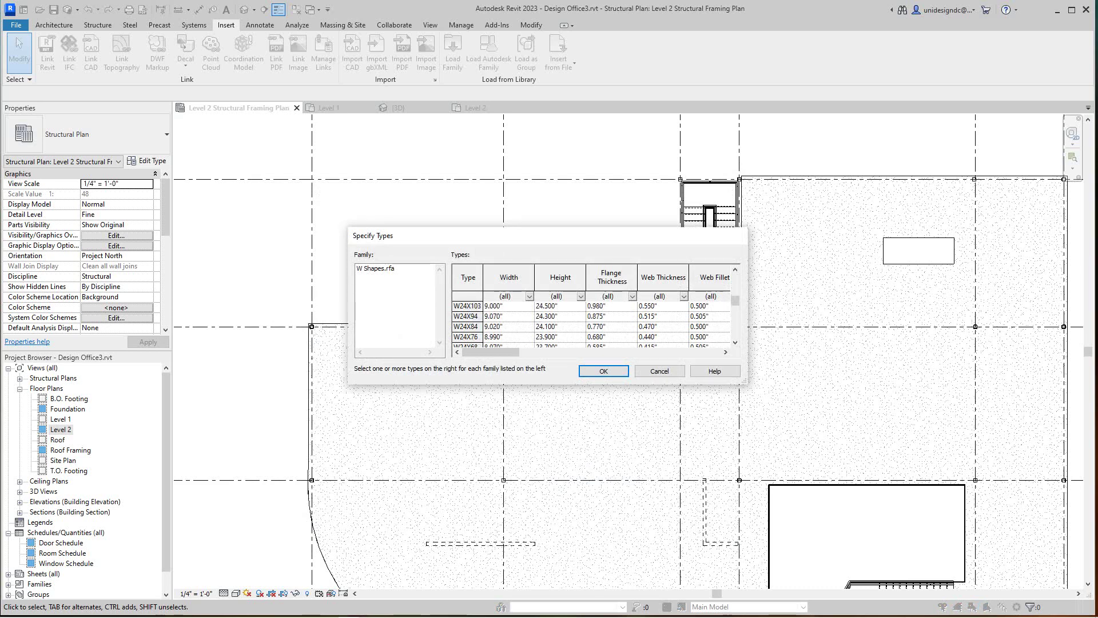
left_click(467, 337)
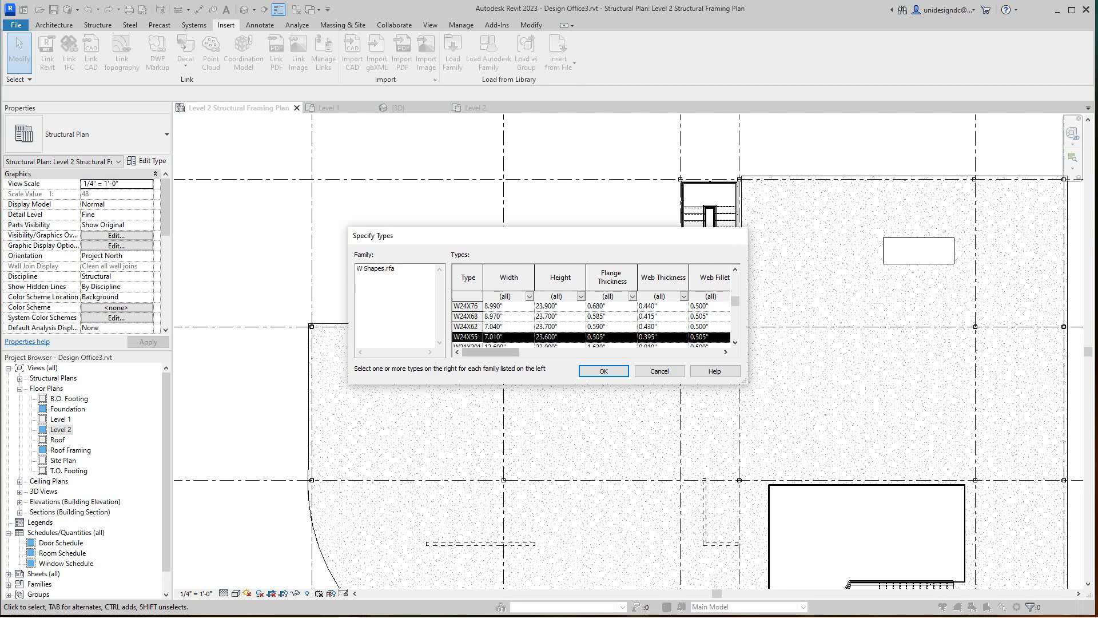
left_click(603, 370)
left_click(603, 371)
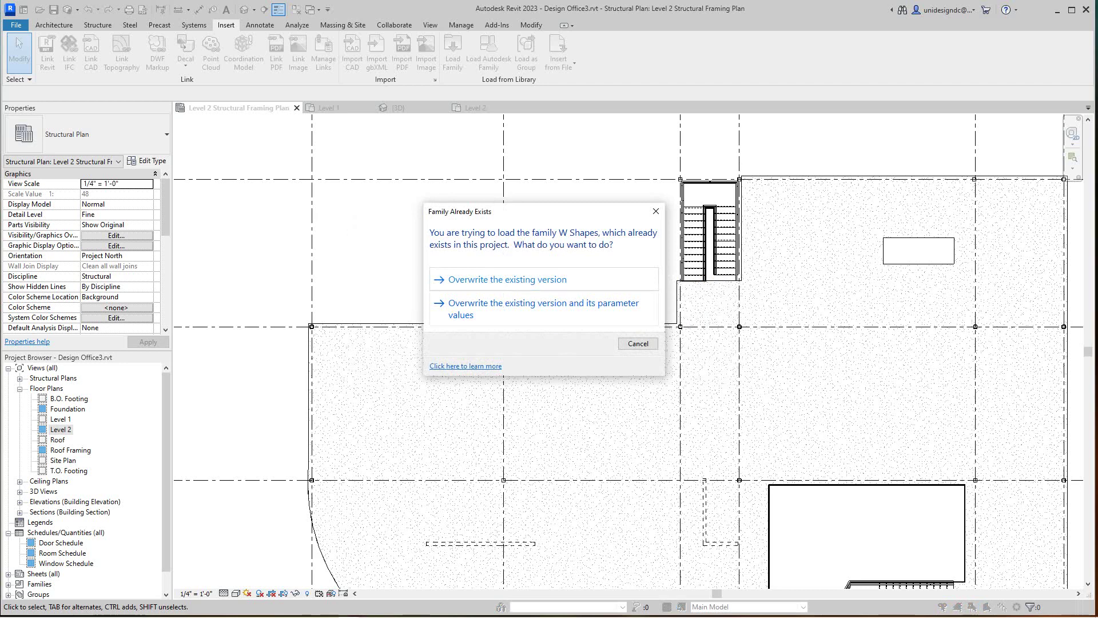
left_click(503, 279)
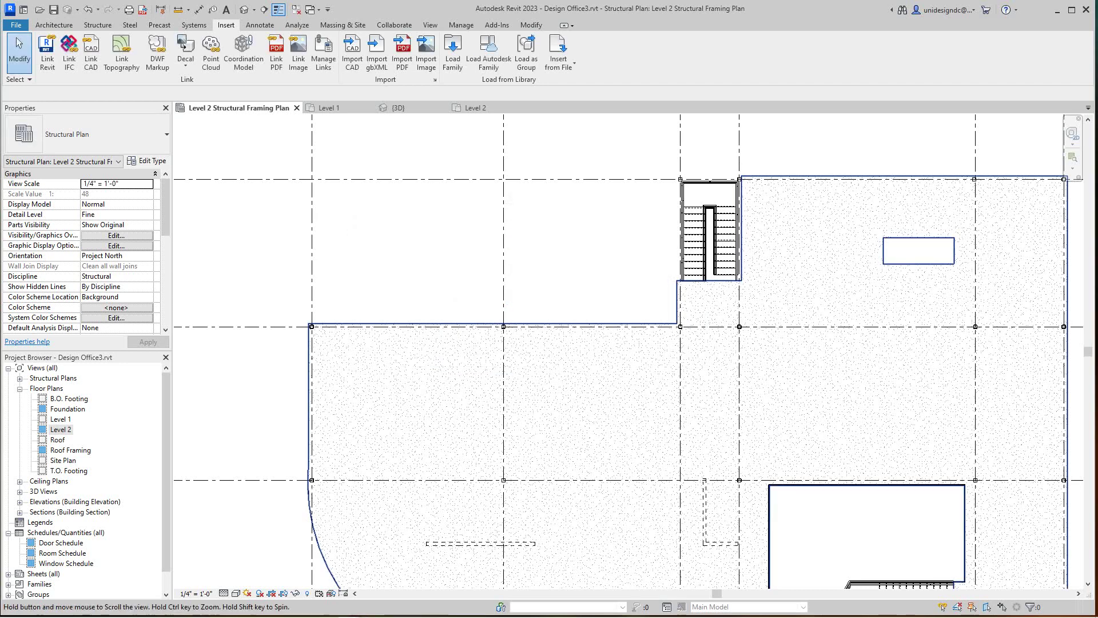
scroll(456, 326, "down", 3)
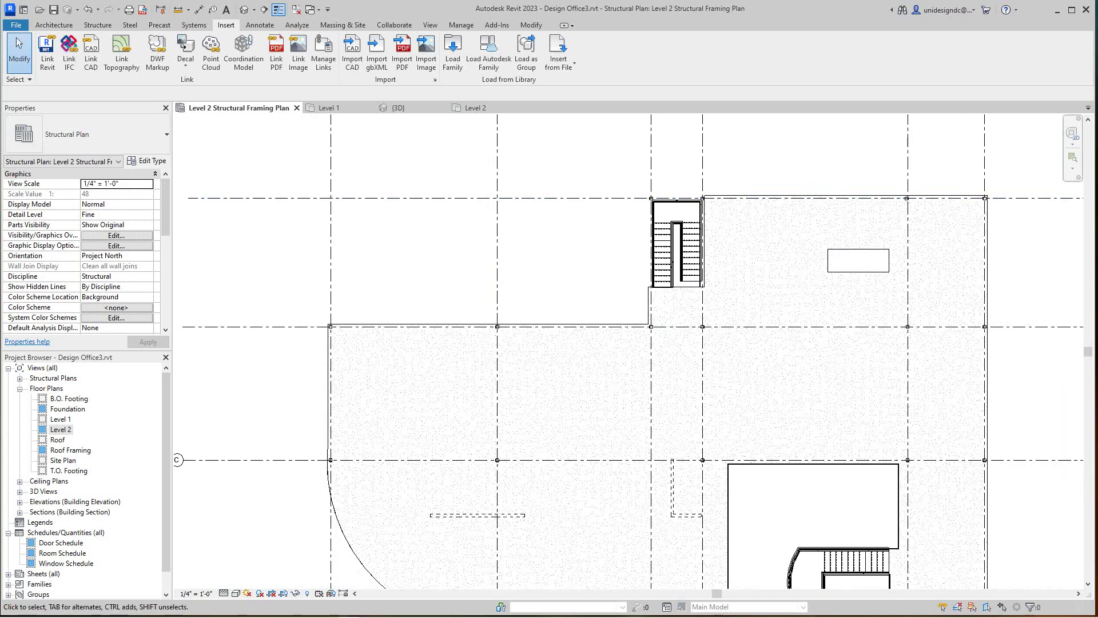
middle_click_drag(456, 325, 462, 326)
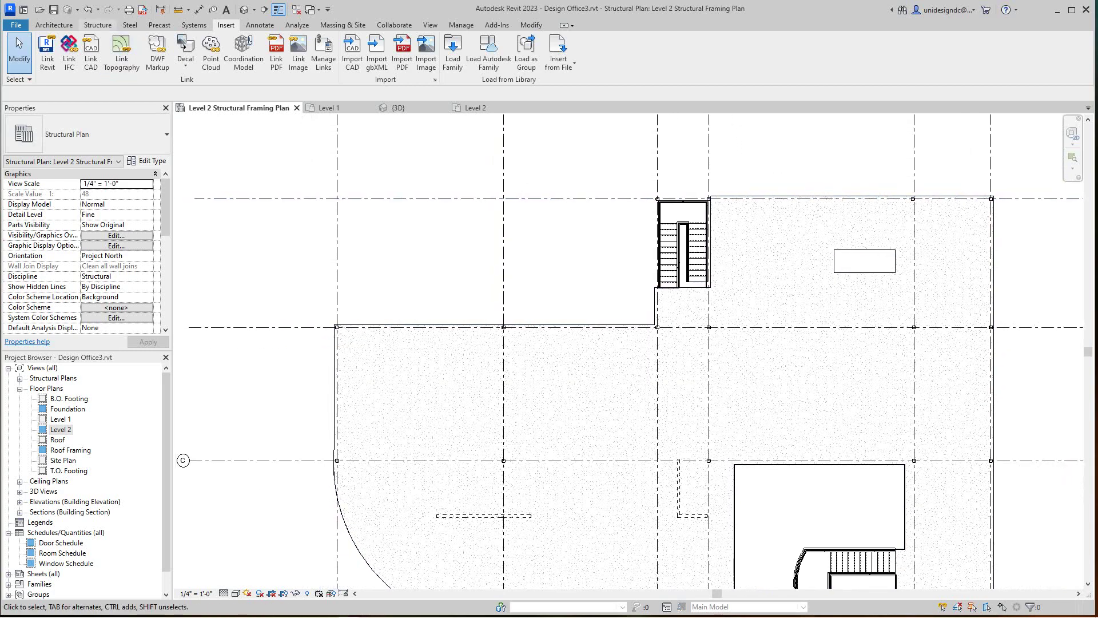
- Start the Beam command with the W Shapes W24X55 type and turn on Tag on Placement
left_click(98, 25)
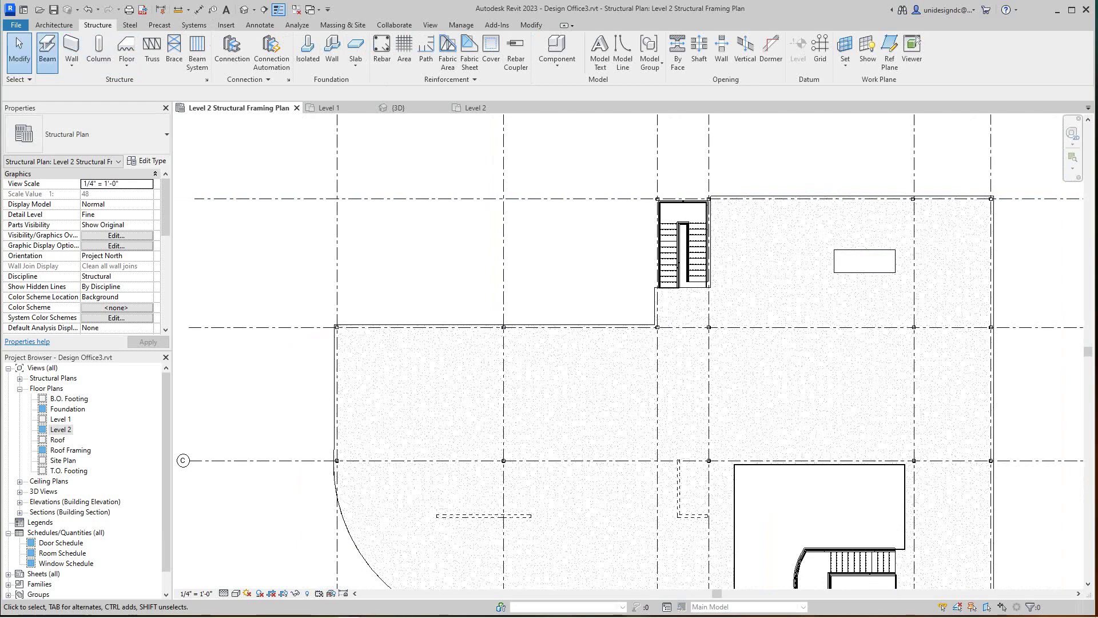
left_click(48, 47)
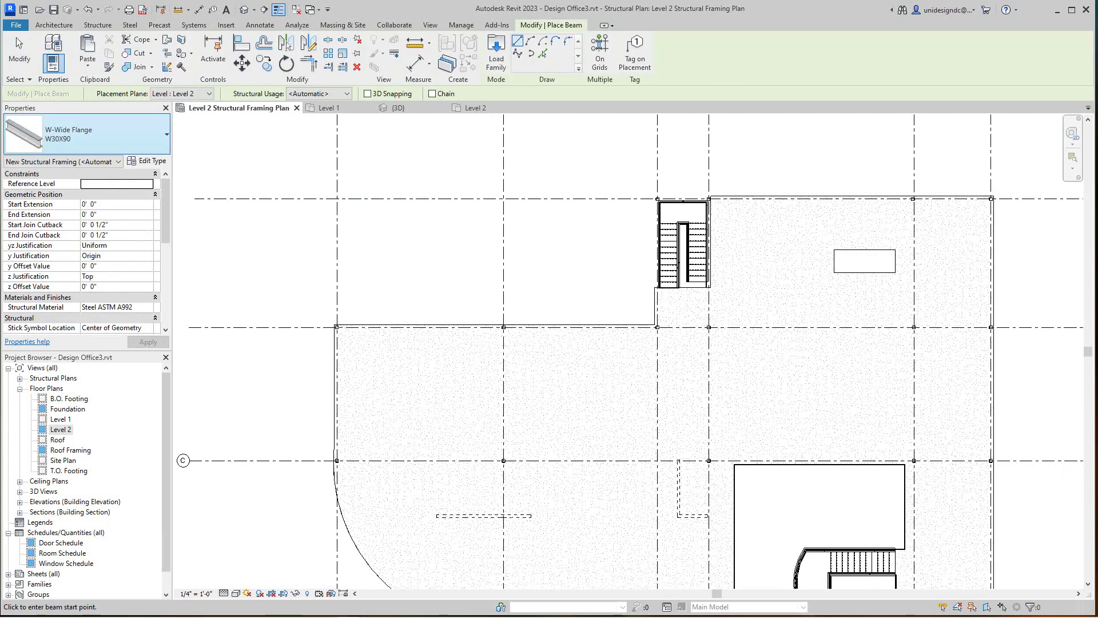
left_click(86, 135)
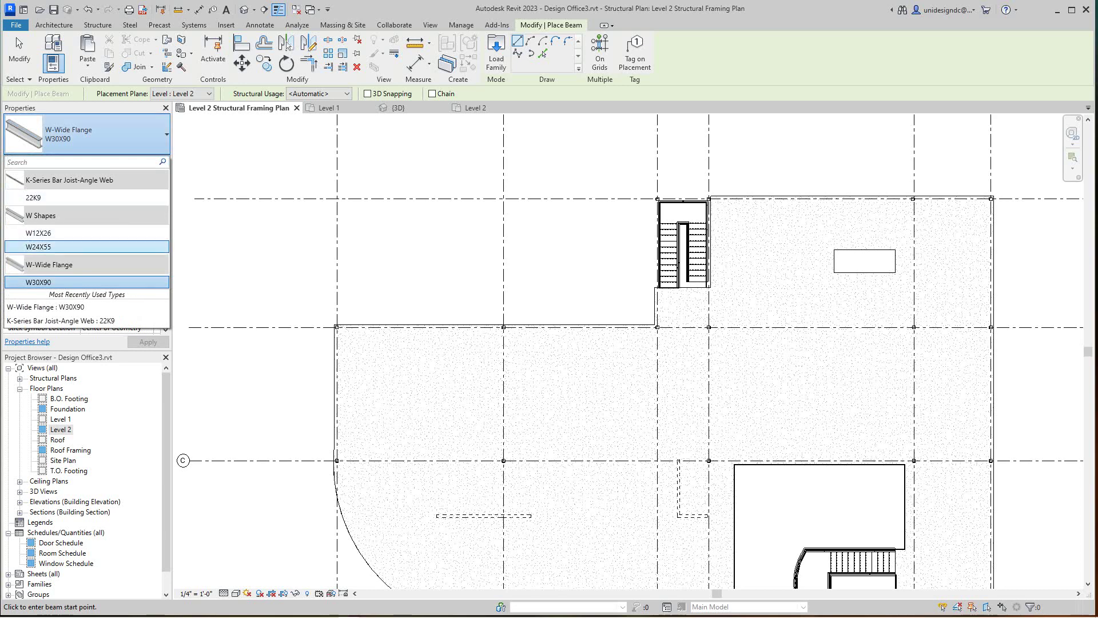
left_click(57, 246)
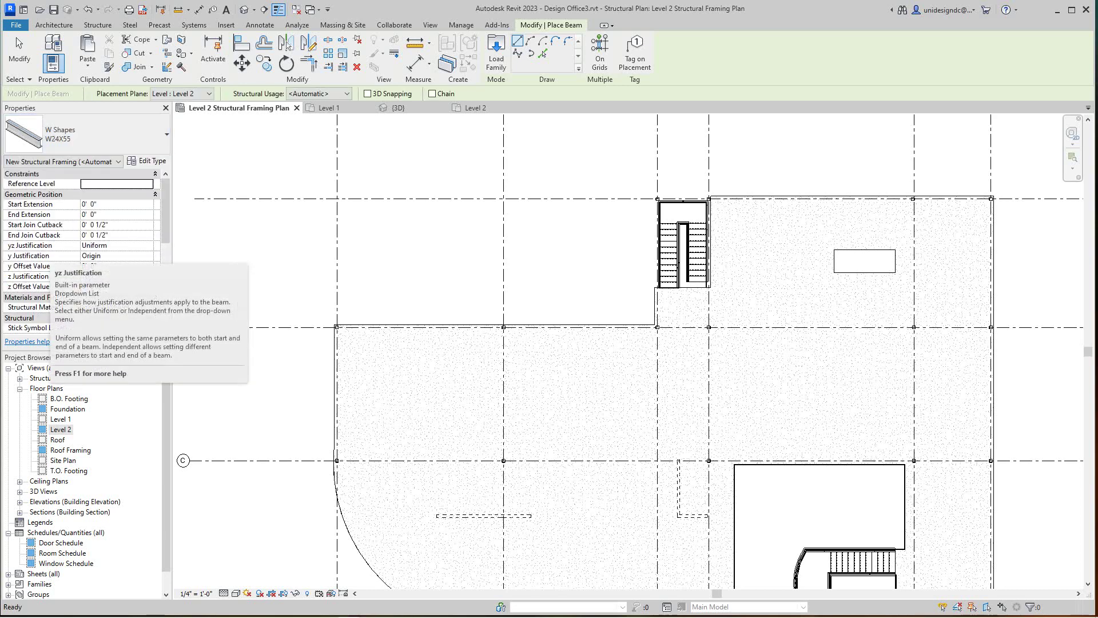
left_click(635, 52)
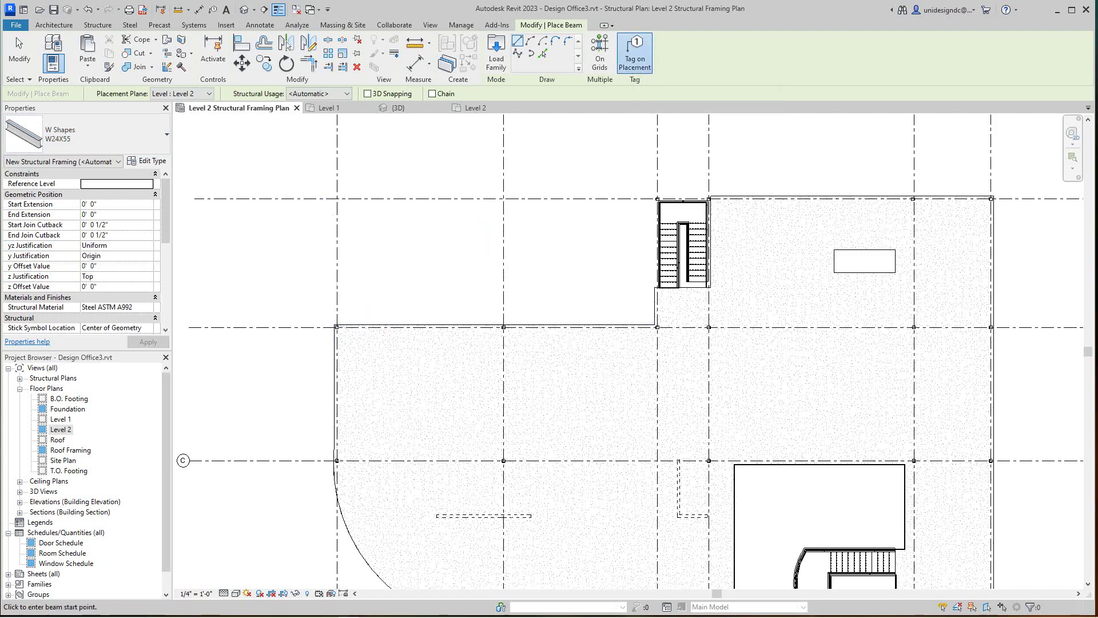
- Place a 26'-0" W24X55 beam along the upper slab edge, from the upper-left corner column to the adjacent column
scroll(355, 327, "up", 3)
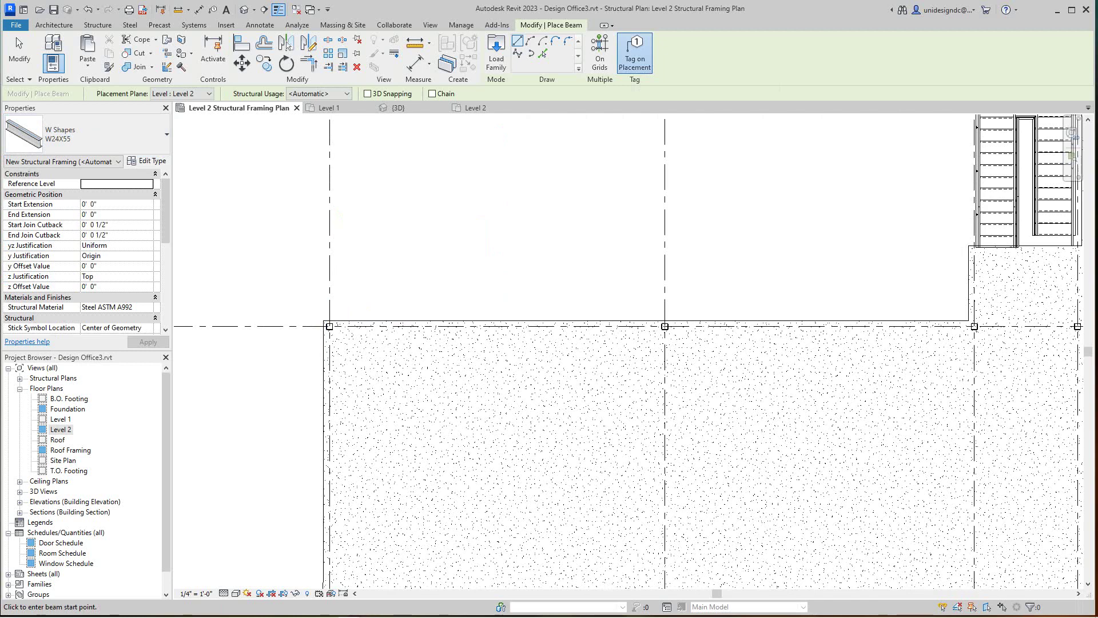
scroll(326, 325, "up", 2)
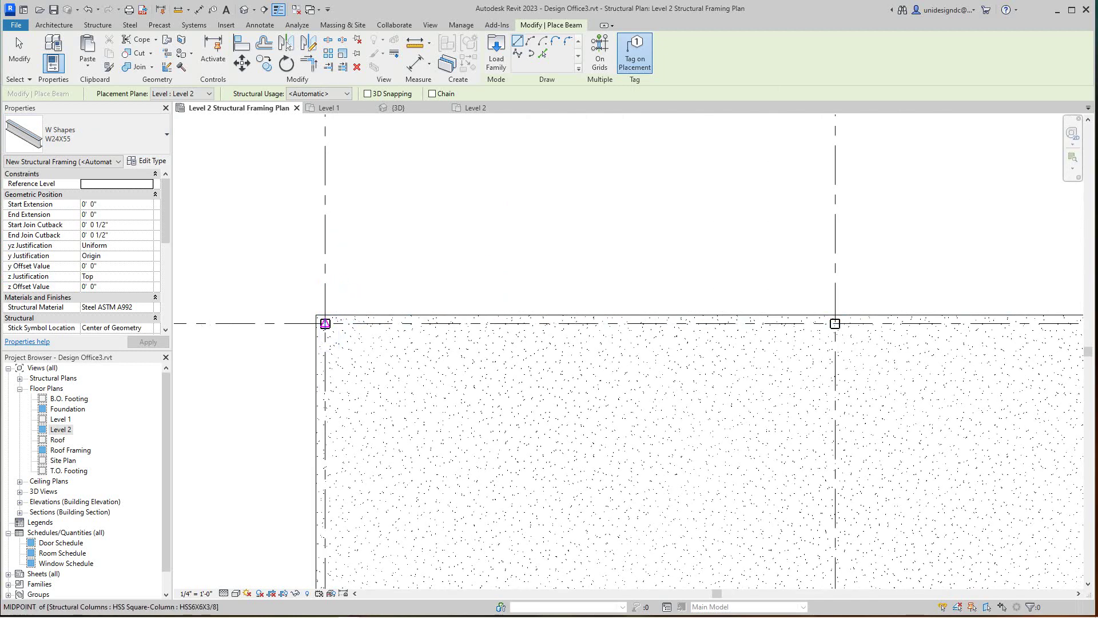
left_click(325, 323)
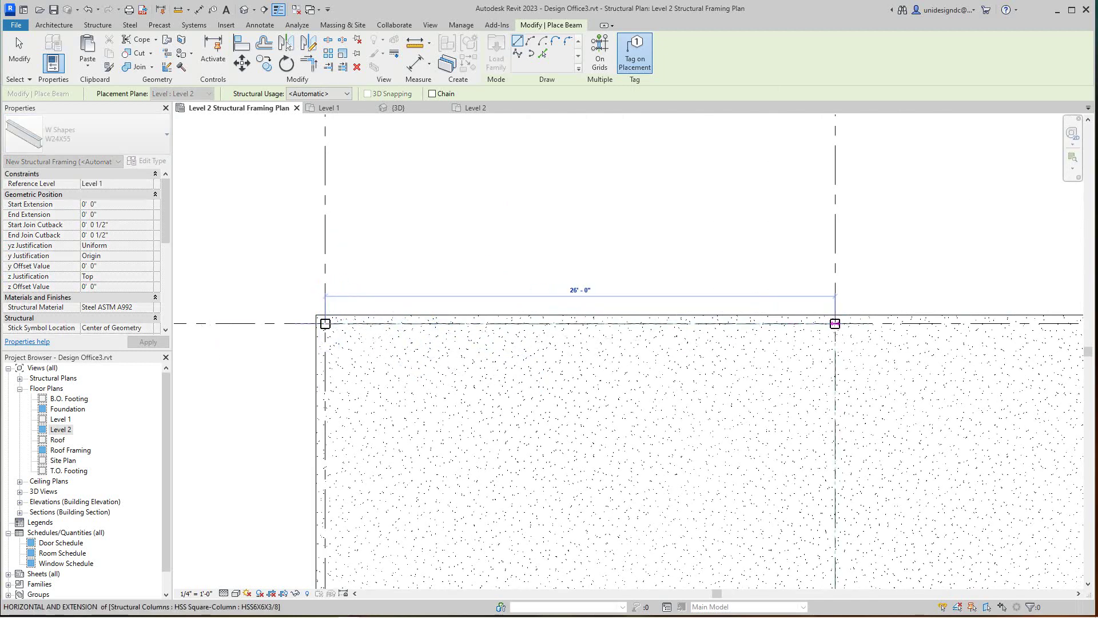
left_click(835, 324)
- Place a W24X55 beam along the same slab edge, between the grid 3 column below the stair and the first beam's end column
scroll(531, 378, "down", 1)
middle_click_drag(531, 378, 236, 359)
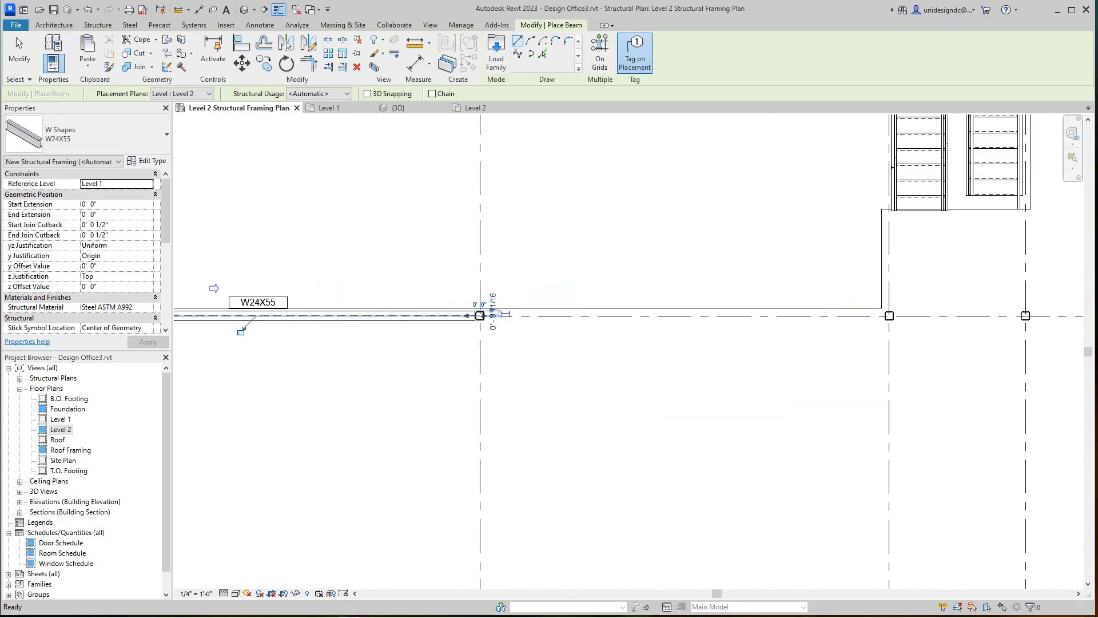
scroll(499, 313, "up", 3)
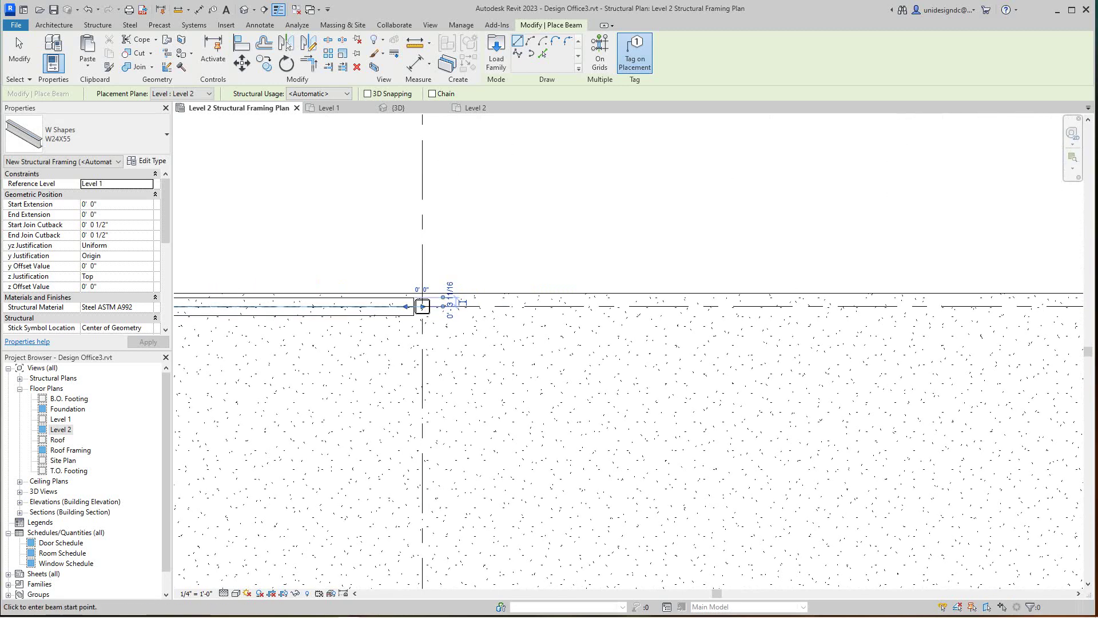
scroll(422, 307, "down", 1)
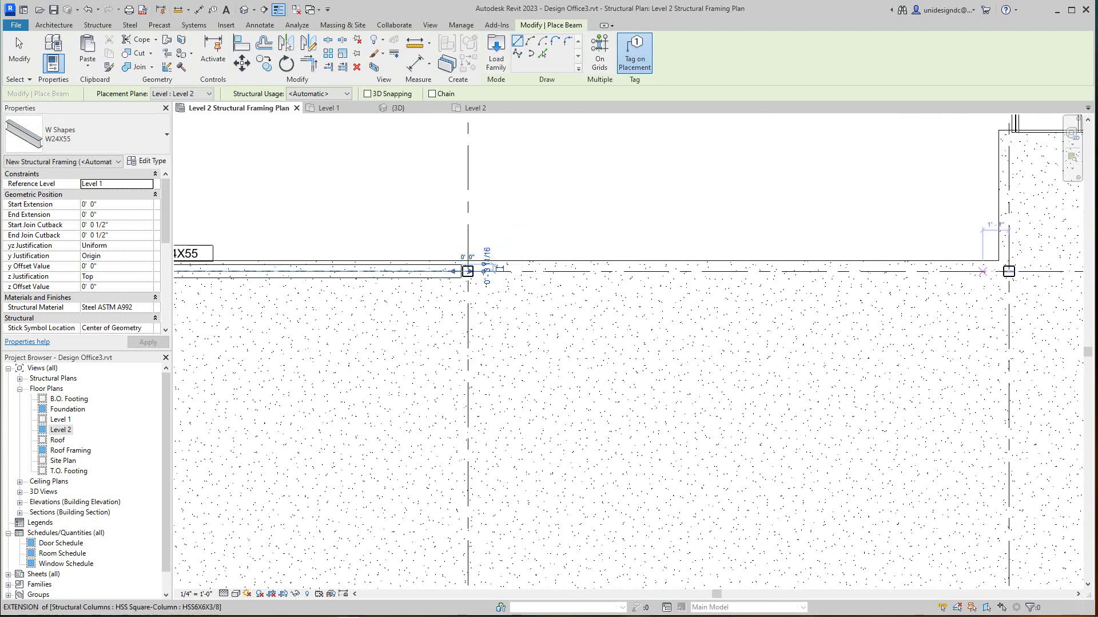
left_click(1009, 270)
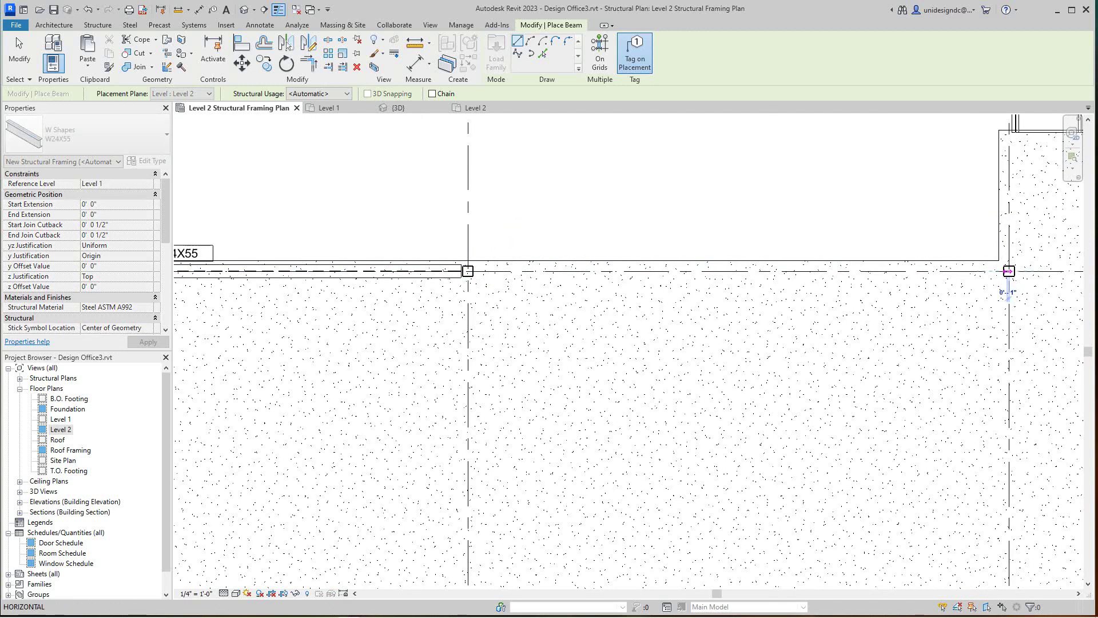
left_click(468, 270)
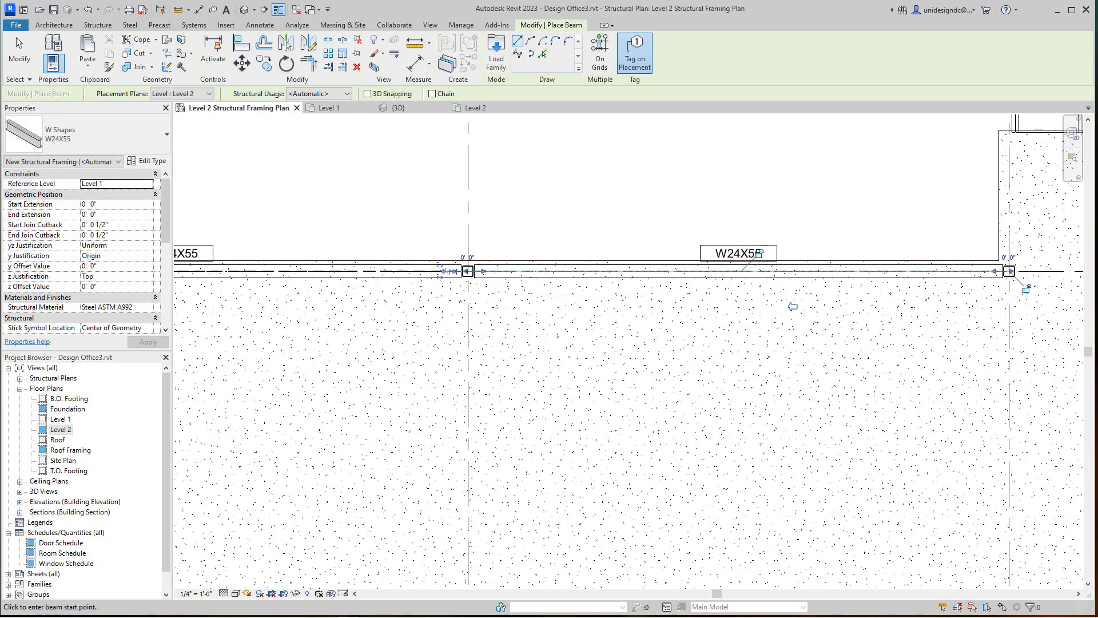
- Place a W24X55 beam along the building's top edge, from the column at the stair's upper-right corner to the grid 5 column
middle_click_drag(879, 347, 607, 422)
scroll(607, 422, "down", 2)
scroll(519, 468, "down", 5)
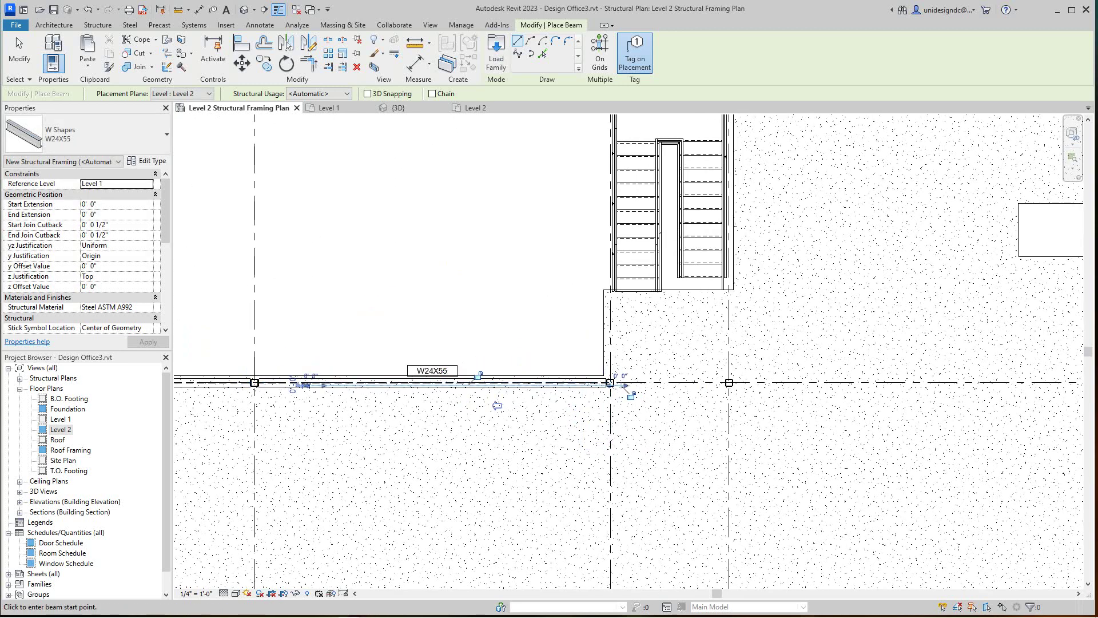
scroll(675, 290, "up", 5)
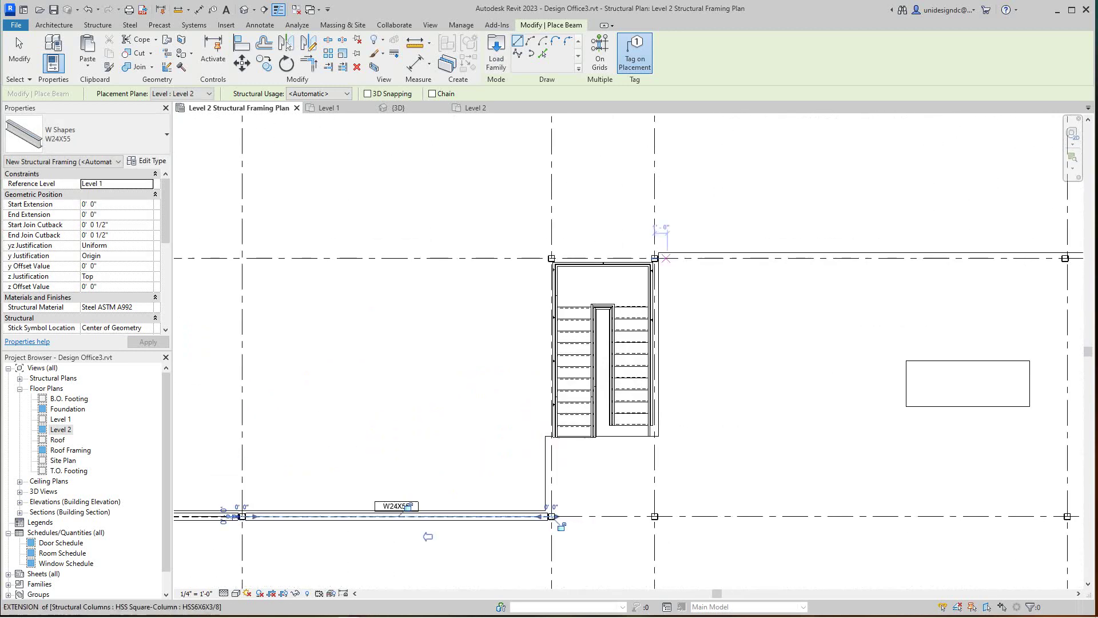
left_click(653, 258)
left_click(543, 564)
left_click(653, 258)
scroll(738, 314, "down", 2)
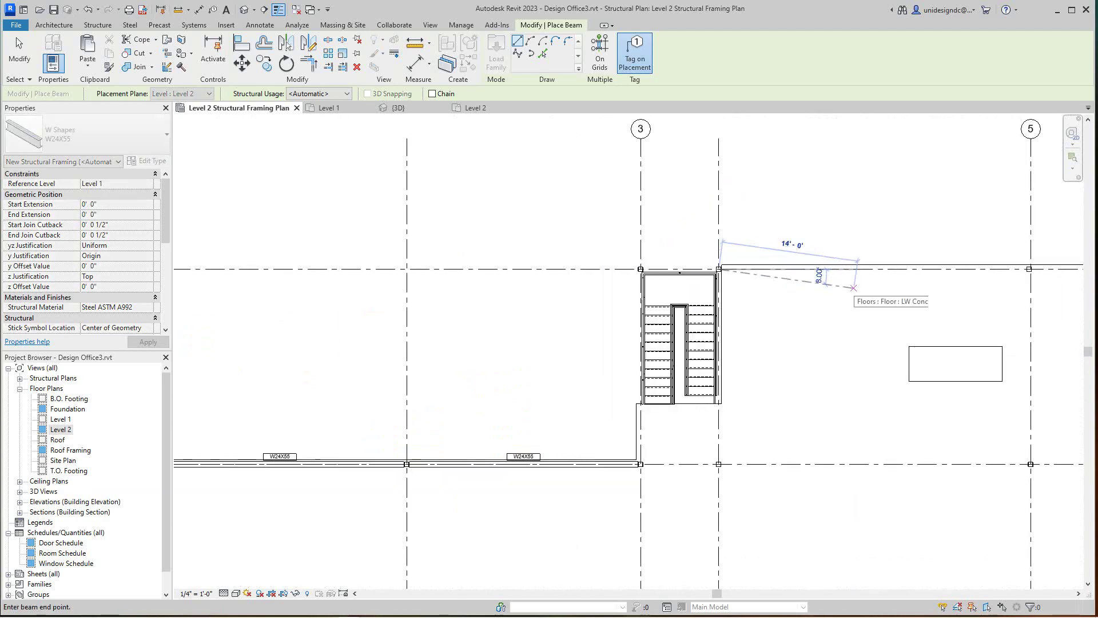
scroll(781, 293, "up", 2)
middle_click_drag(781, 293, 668, 301)
left_click(869, 280)
scroll(742, 295, "up", 4)
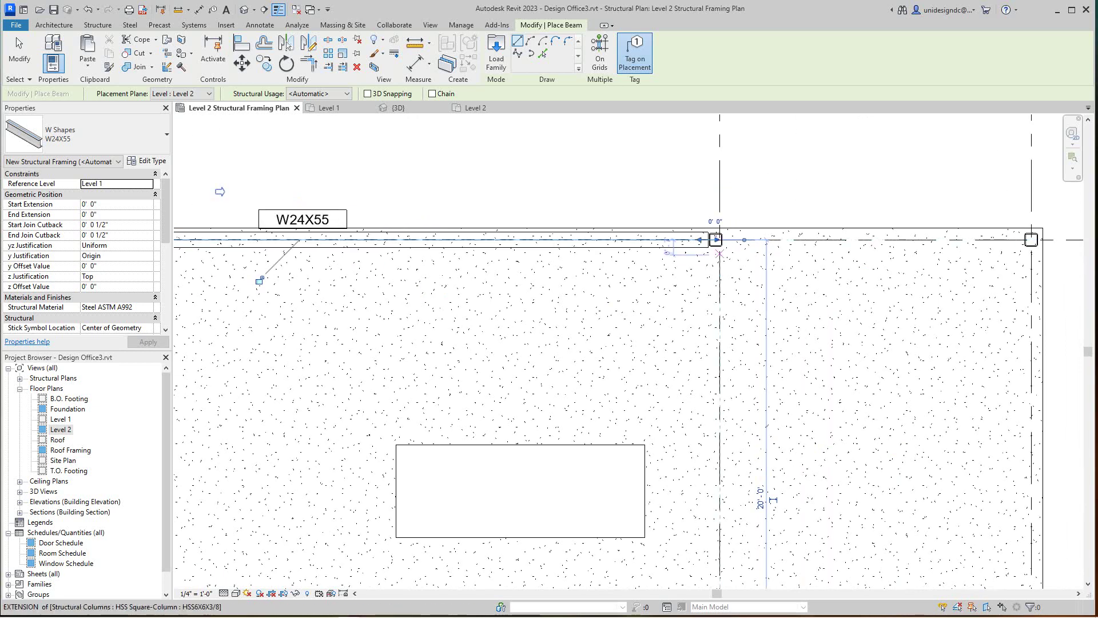
- Place a W24X55 beam along the lower slab edge, from the column where the curved edge ends to the column beside the floor opening
scroll(720, 268, "down", 8)
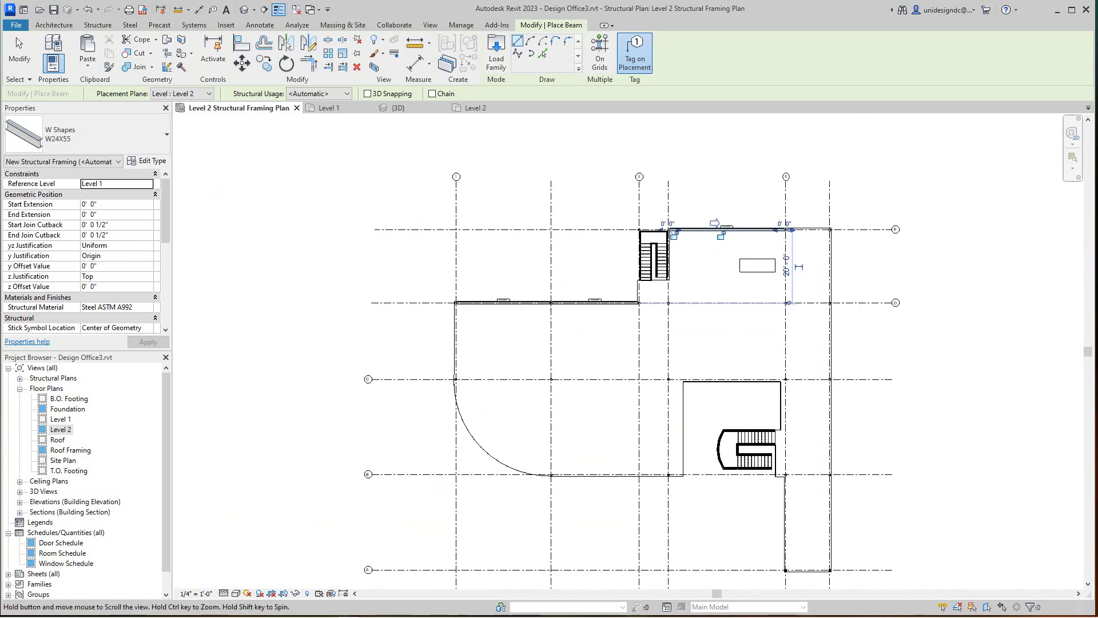
scroll(577, 458, "up", 8)
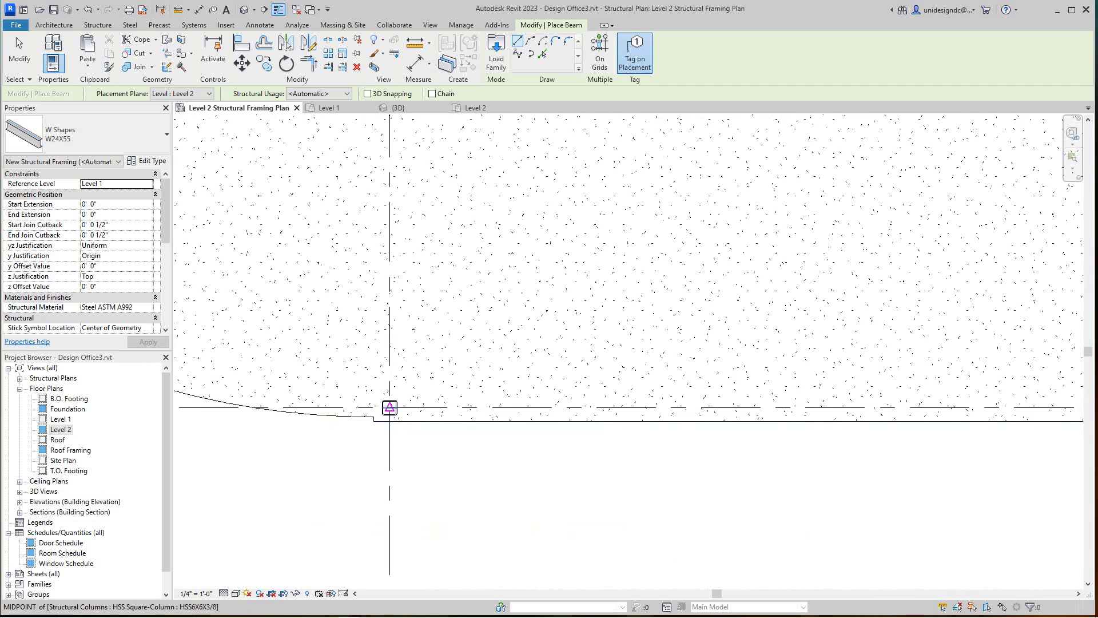
left_click(390, 407)
scroll(752, 450, "down", 1)
middle_click_drag(752, 450, 310, 407)
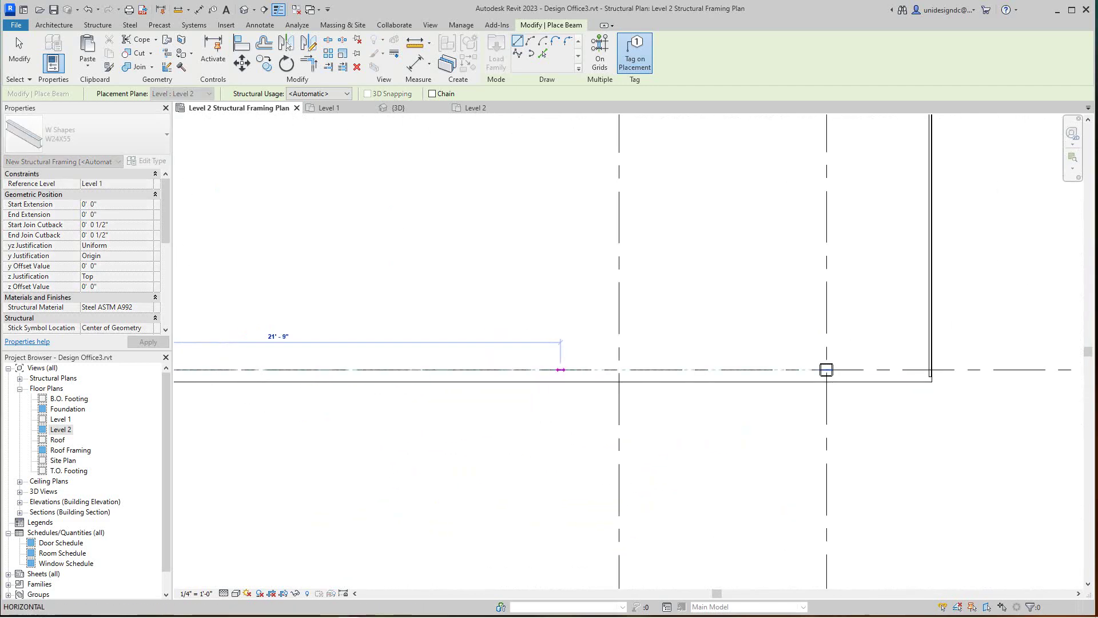
left_click(827, 369)
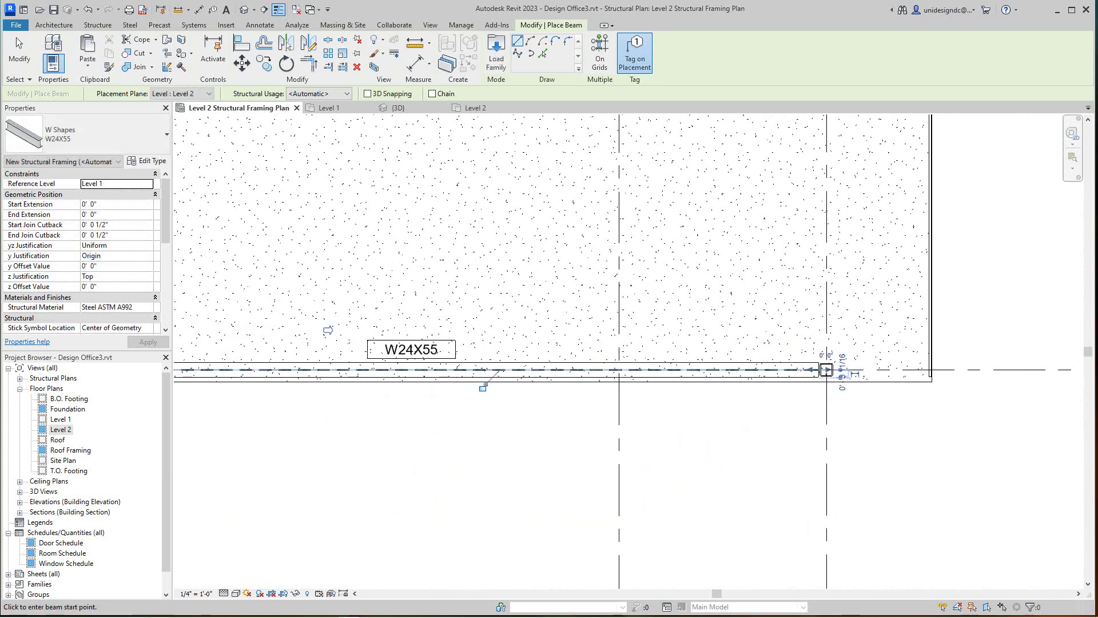
scroll(424, 455, "down", 5)
scroll(424, 456, "down", 4)
middle_click_drag(424, 455, 575, 513)
scroll(574, 513, "up", 5)
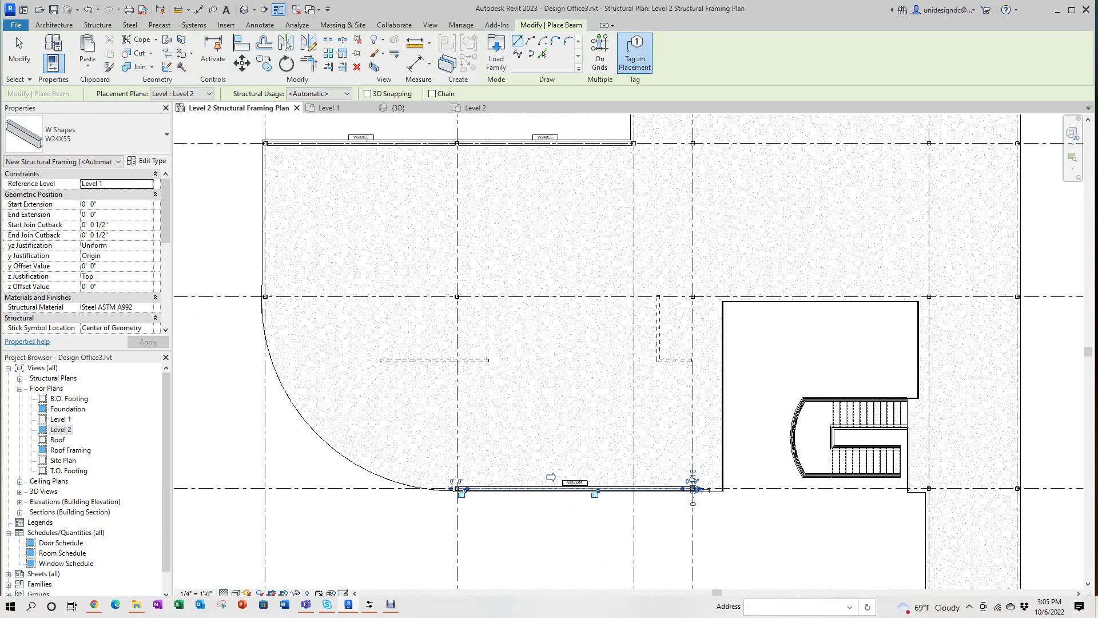